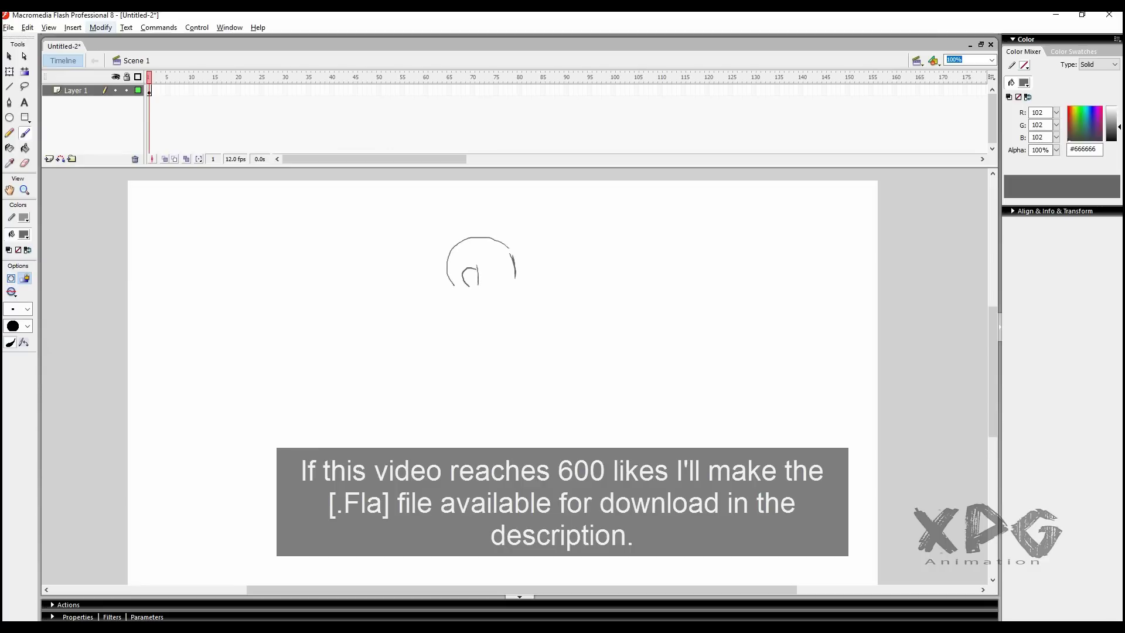
Step: Brush the figure's upper arm, hand, lower arm and a body line over the onion skin
drag(502, 276, 514, 280)
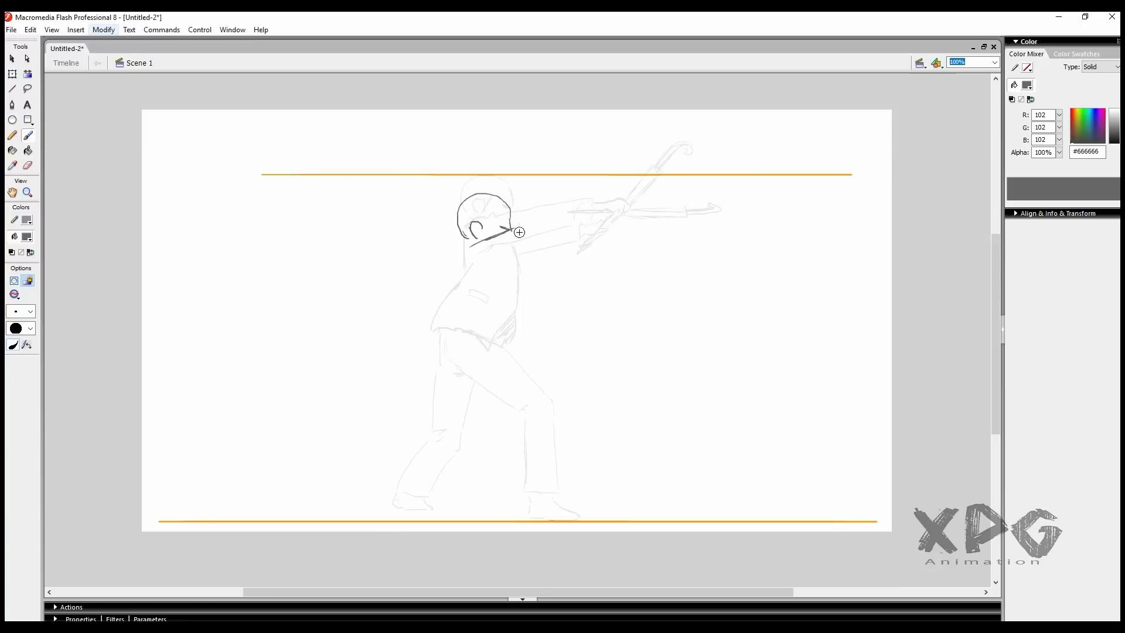
drag(511, 229, 566, 216)
drag(563, 218, 586, 224)
drag(577, 241, 491, 269)
drag(458, 269, 459, 249)
Step: Draw the long zig-zag sword slash, a body stroke and hatching on the legs
mouse_move(606, 145)
mouse_down()
mouse_move(588, 272)
mouse_move(571, 280)
mouse_up()
drag(599, 259, 644, 237)
drag(653, 218, 651, 237)
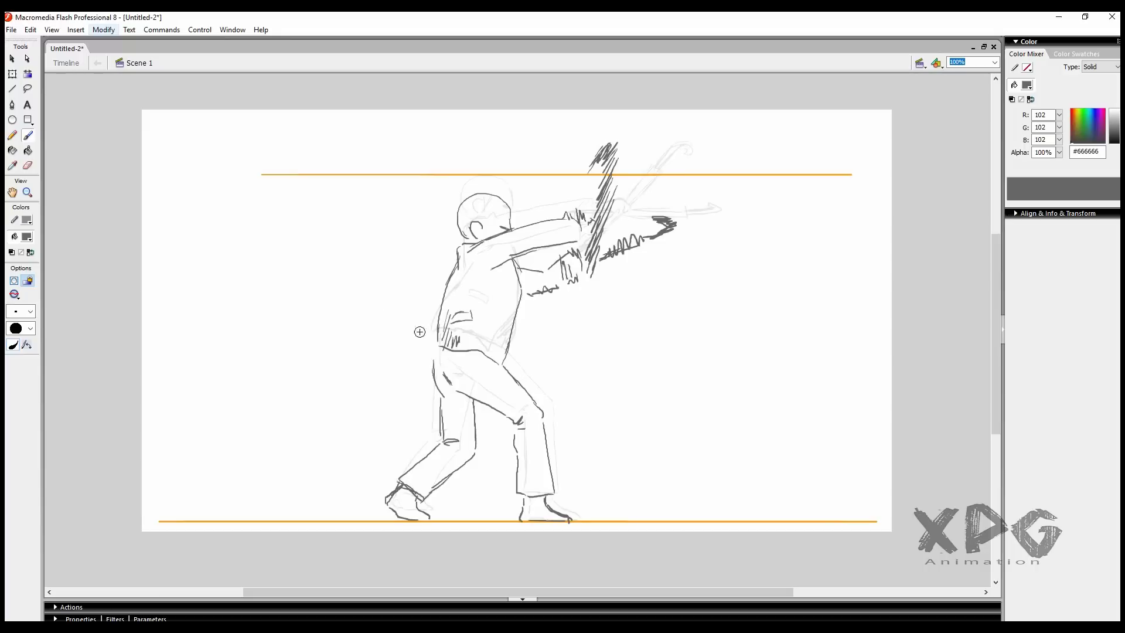
drag(445, 269, 437, 433)
drag(428, 445, 398, 489)
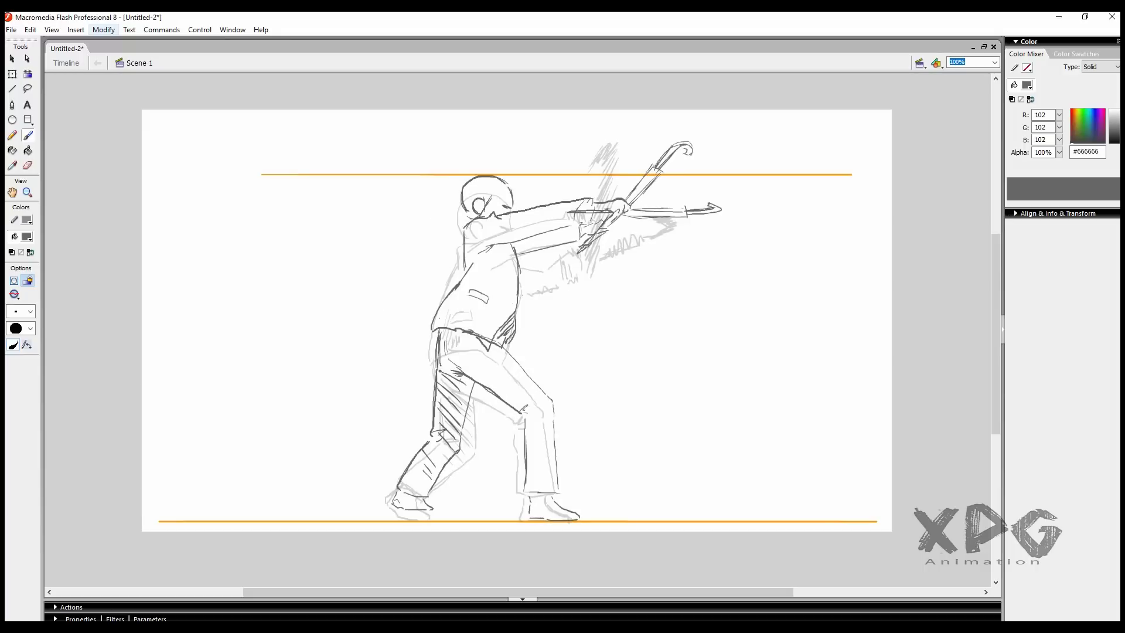
Step: Step back and forth through the frames to review the poses
key(period)
key(period)
key(comma)
Step: Brush the figure's back, arm, hatched hand and long staff over the dark head
key(v)
key(period)
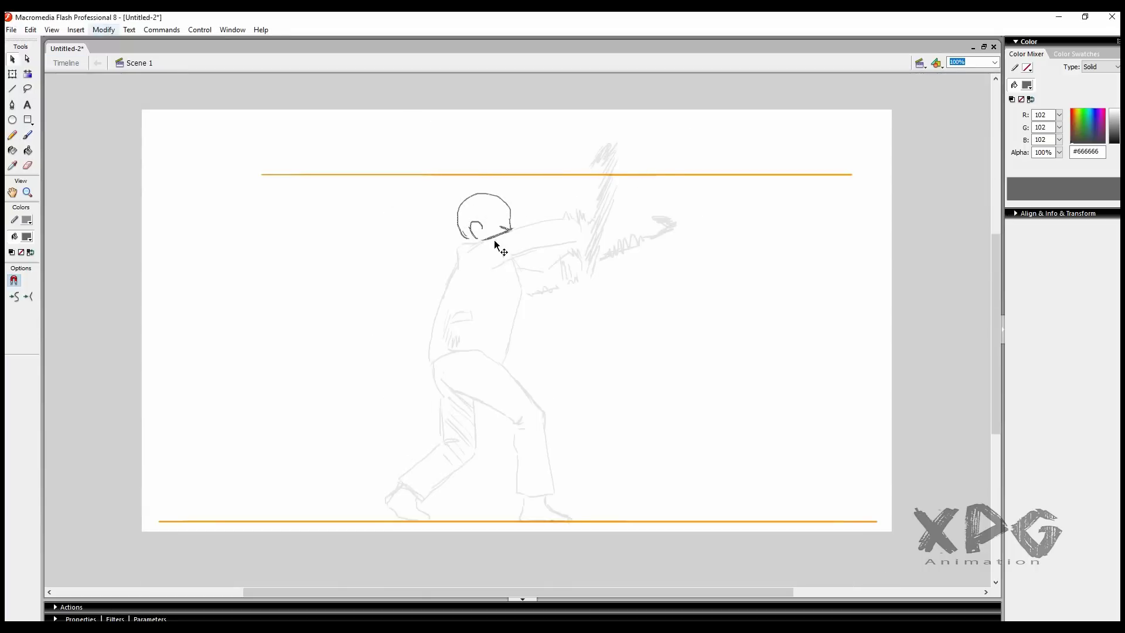
key(b)
drag(495, 243, 420, 363)
mouse_move(457, 263)
mouse_down()
mouse_move(539, 287)
mouse_move(460, 339)
mouse_up()
drag(559, 233, 625, 213)
drag(603, 296, 574, 372)
Step: Draw the body's side down to the shirt hem and both pant legs
drag(505, 335, 417, 369)
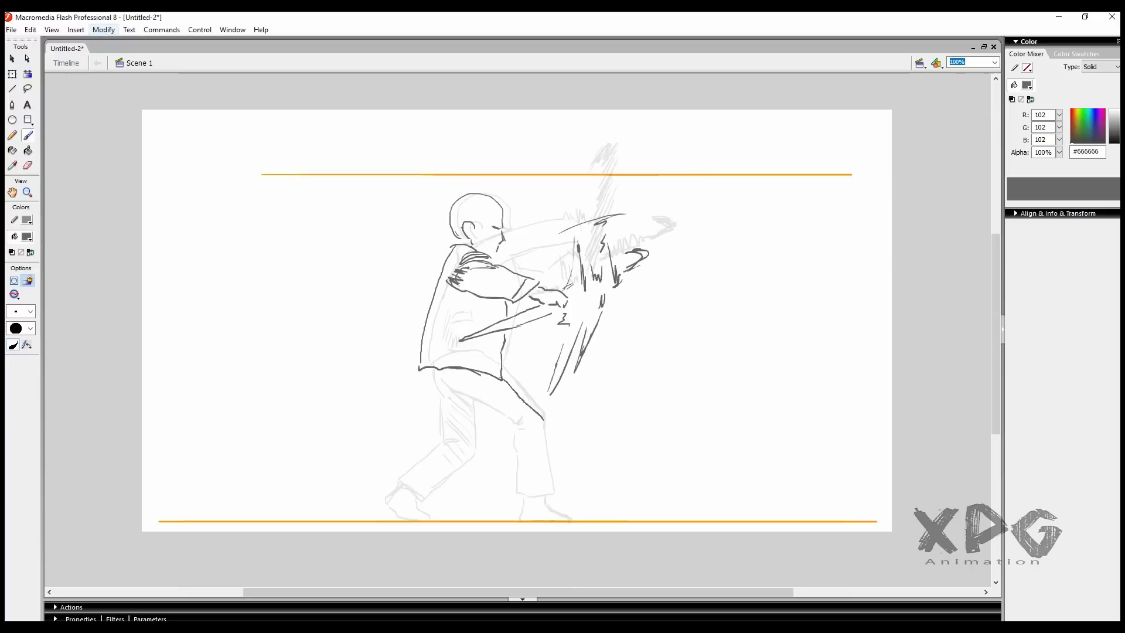
drag(503, 378, 550, 495)
drag(441, 390, 519, 496)
drag(430, 375, 399, 484)
drag(464, 460, 390, 496)
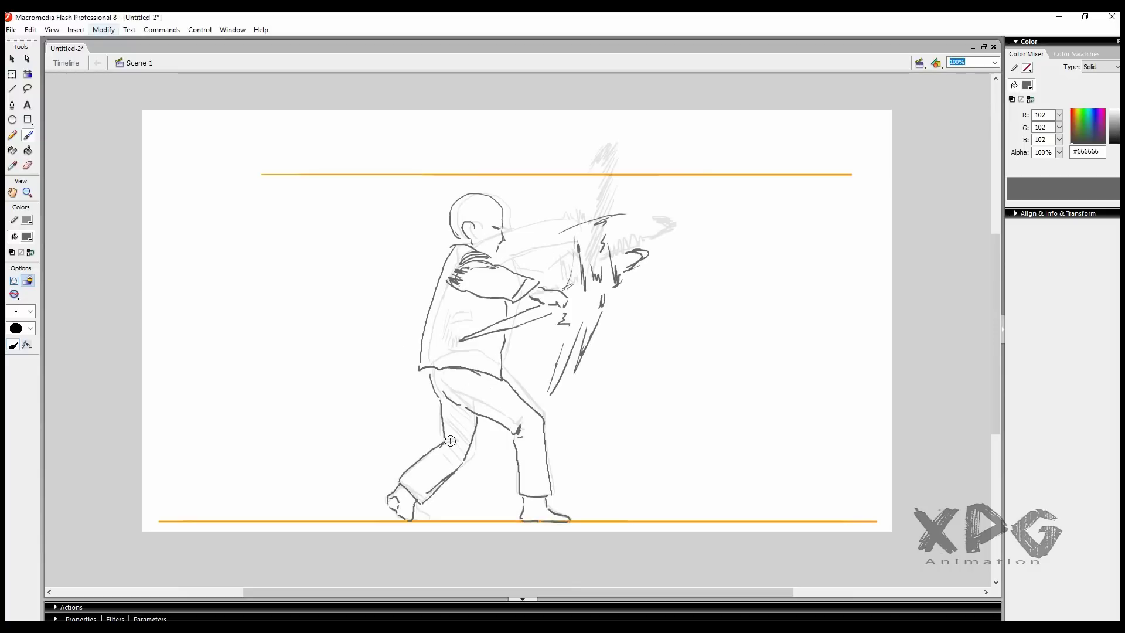
Step: On a new blank keyframe, draw the head, sweeping torso, hatched sleeve and front leg
key(F7)
mouse_move(442, 234)
mouse_down()
mouse_move(485, 224)
mouse_move(479, 243)
mouse_move(516, 305)
mouse_up()
mouse_move(446, 266)
mouse_down()
mouse_move(419, 322)
mouse_move(536, 307)
mouse_move(415, 394)
mouse_up()
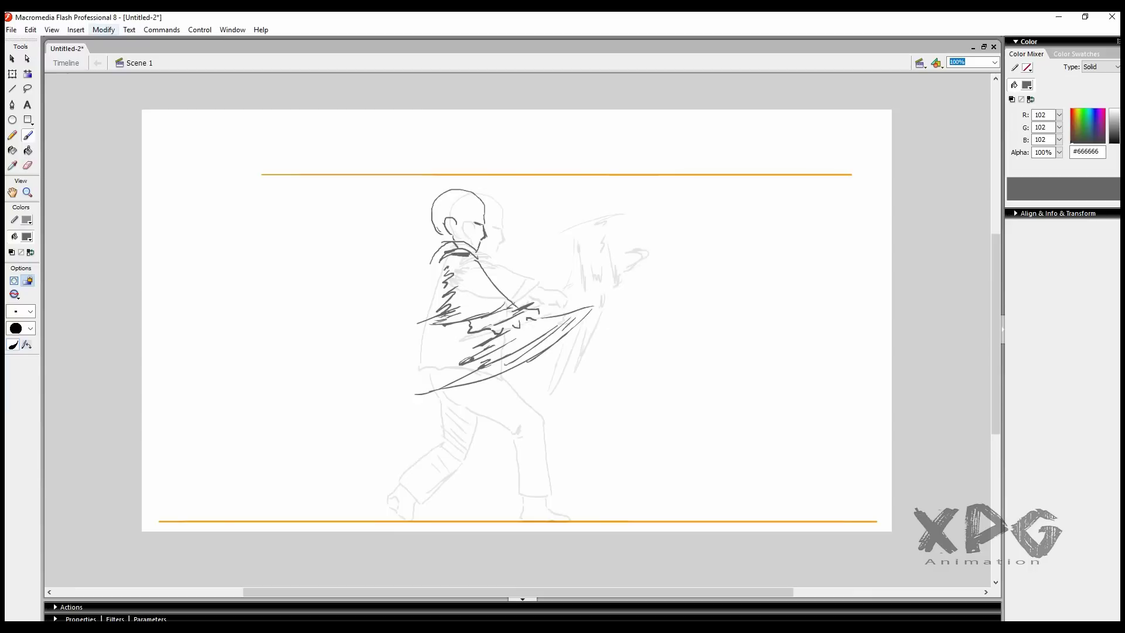
drag(533, 320, 596, 294)
drag(435, 250, 404, 366)
drag(537, 413, 550, 495)
Step: Compare against neighbouring frames and draw the pose's back leg
key(comma)
key(period)
key(comma)
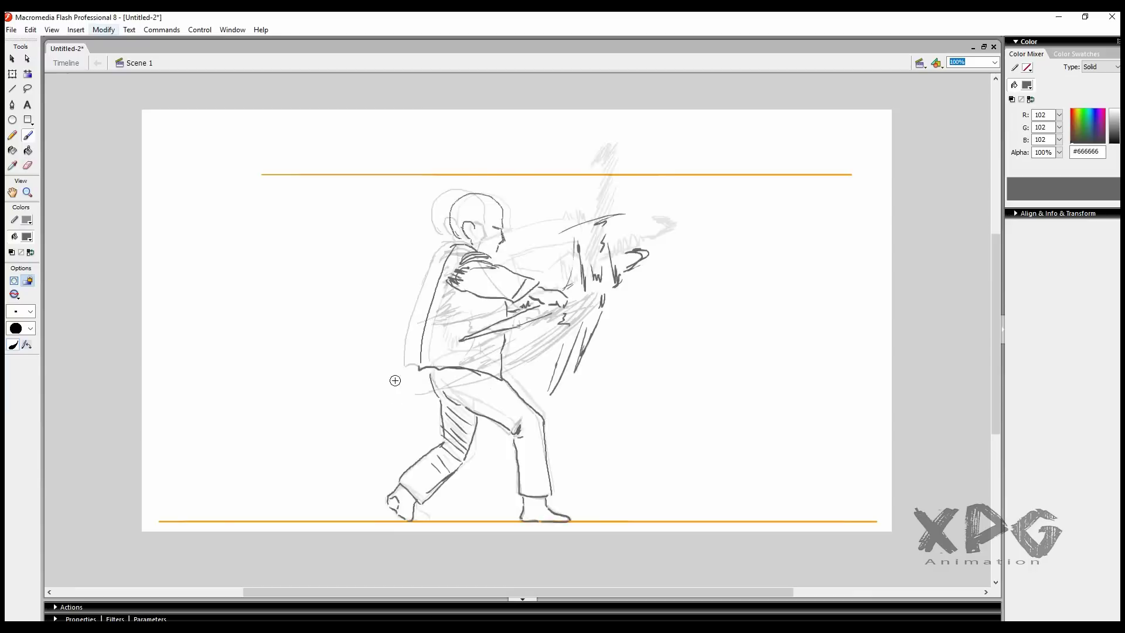
key(period)
drag(432, 378, 383, 491)
Step: On another blank keyframe, draw the head, horizontally hatched cloak and front leg and foot
key(F7)
mouse_move(459, 187)
mouse_down()
mouse_move(378, 328)
mouse_move(319, 395)
mouse_up()
drag(437, 392, 313, 407)
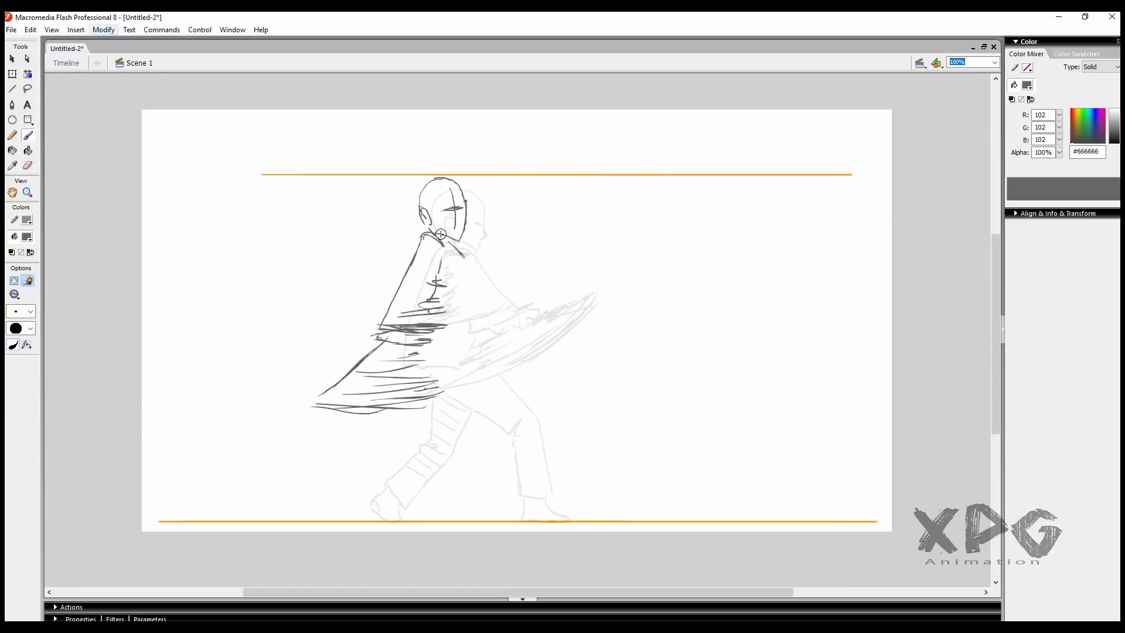
drag(472, 354, 560, 497)
drag(439, 392, 521, 509)
Step: Draw the back leg below the cloak with hatched stripes, checking the previous frame
drag(527, 504, 570, 521)
drag(467, 413, 390, 503)
drag(431, 400, 420, 441)
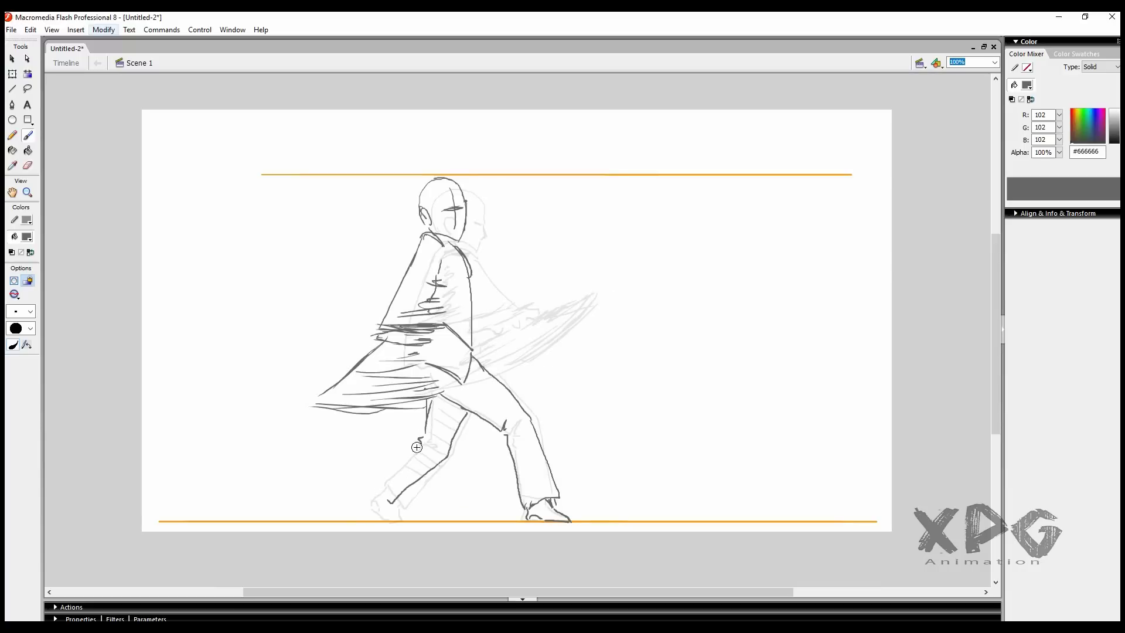
drag(389, 502, 375, 495)
key(comma)
key(period)
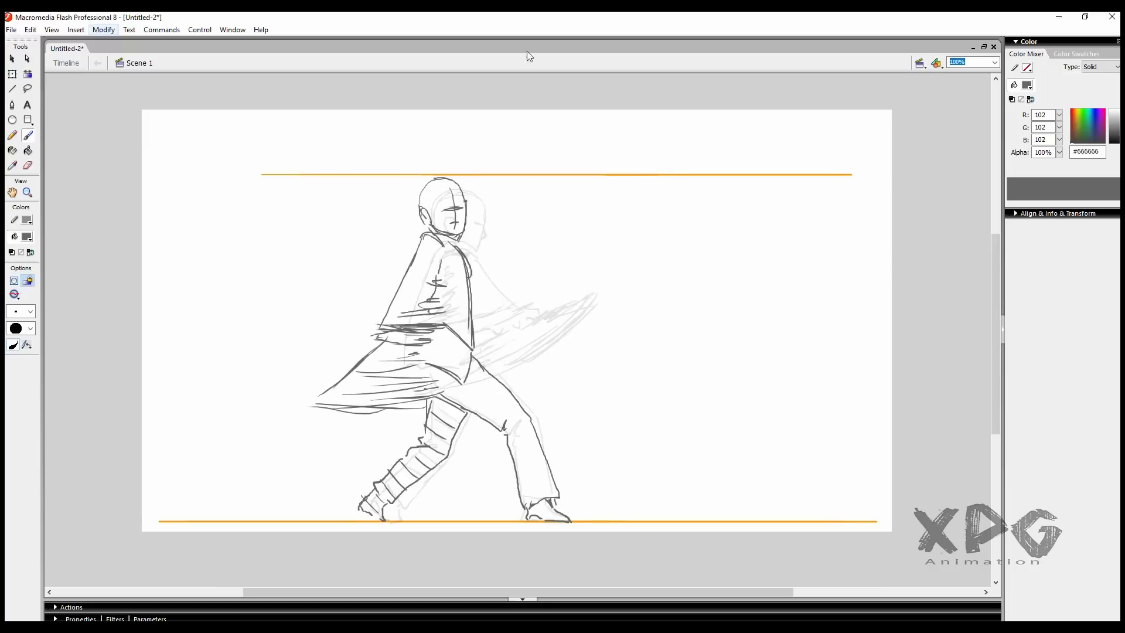
key(F7)
Step: Draw a pose with head, extended arm, sword thrust down-left and torso contours
mouse_move(445, 179)
mouse_down()
mouse_move(430, 237)
mouse_move(454, 231)
mouse_move(419, 235)
mouse_move(336, 316)
mouse_up()
mouse_move(423, 260)
mouse_down()
mouse_move(358, 328)
mouse_move(269, 386)
mouse_up()
drag(325, 339, 258, 404)
drag(267, 390, 225, 434)
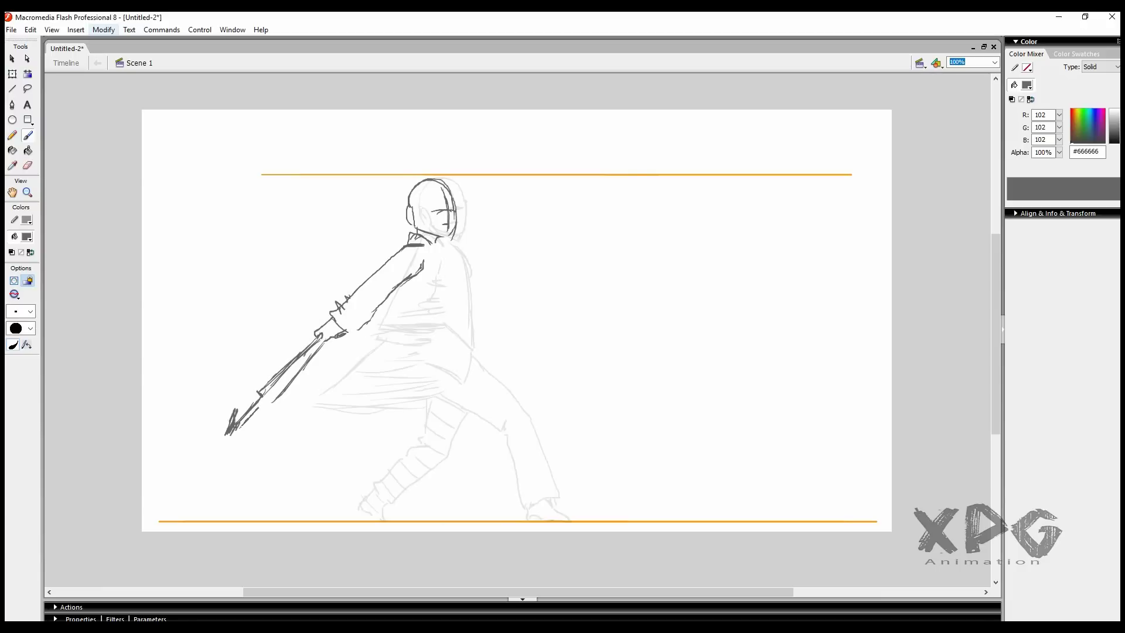
drag(433, 245, 451, 361)
mouse_move(391, 308)
mouse_down()
mouse_move(383, 382)
mouse_move(489, 439)
mouse_up()
Step: Add both legs, the back foot on the ground line and coat-tail and sword motion hatching
drag(488, 445, 544, 503)
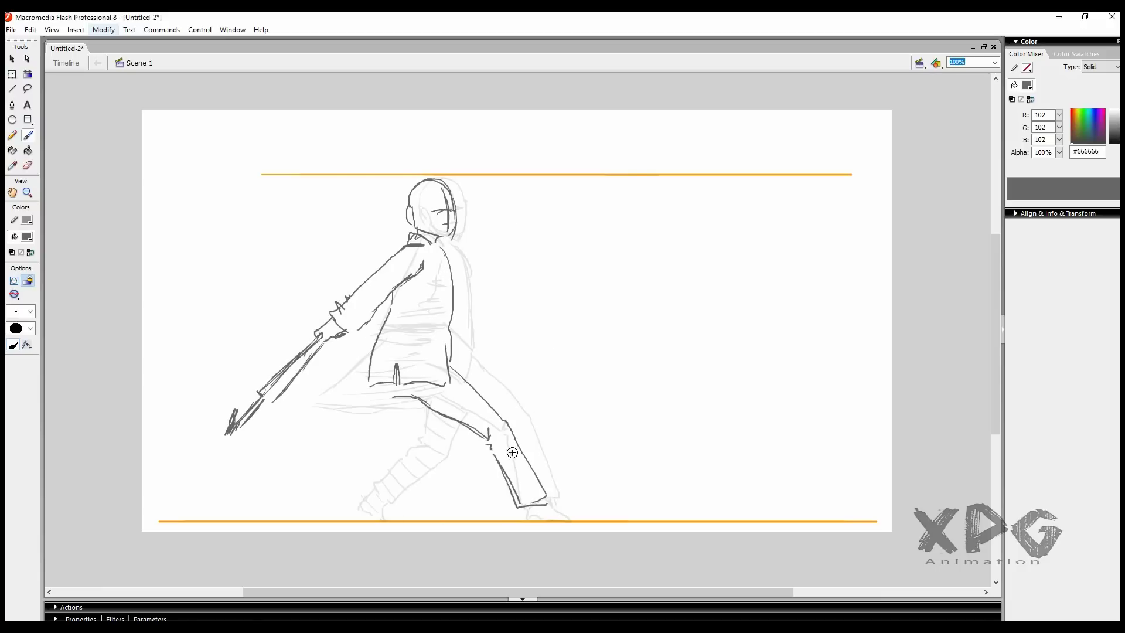
drag(417, 403, 360, 512)
mouse_move(383, 387)
mouse_down()
mouse_move(354, 519)
mouse_move(410, 404)
mouse_up()
drag(369, 322, 328, 445)
drag(246, 375, 304, 387)
Step: Preview the animation with Ctrl+Enter and step through the poses to review them
key(ctrl+Return)
key(ctrl+w)
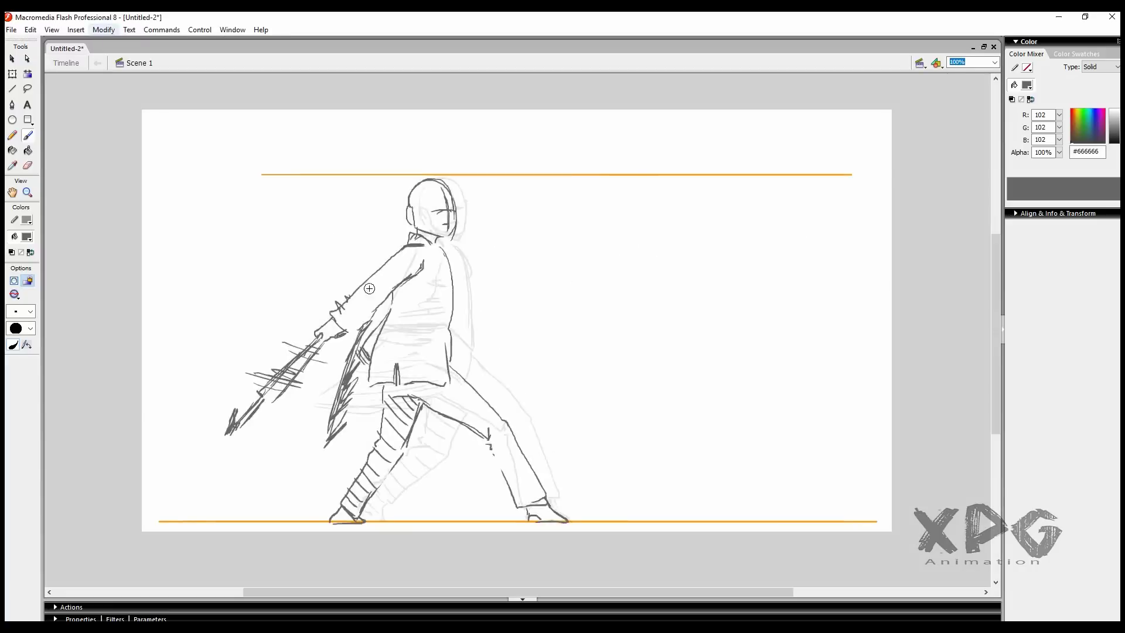
key(period)
key(comma)
key(q)
key(comma)
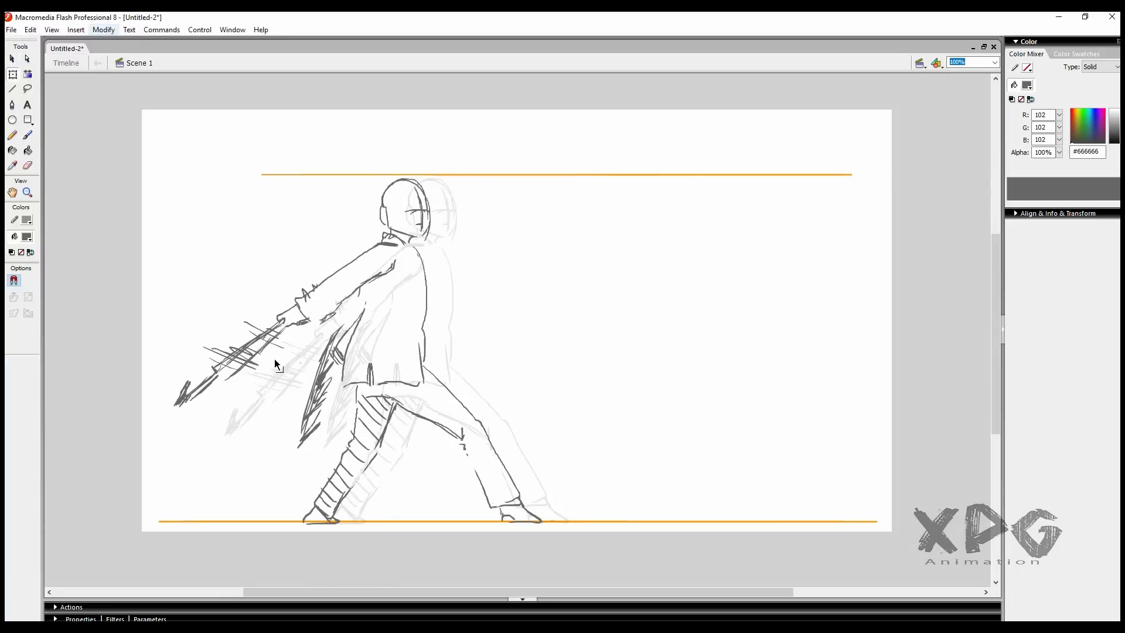
key(b)
key(ctrl+Return)
key(ctrl+w)
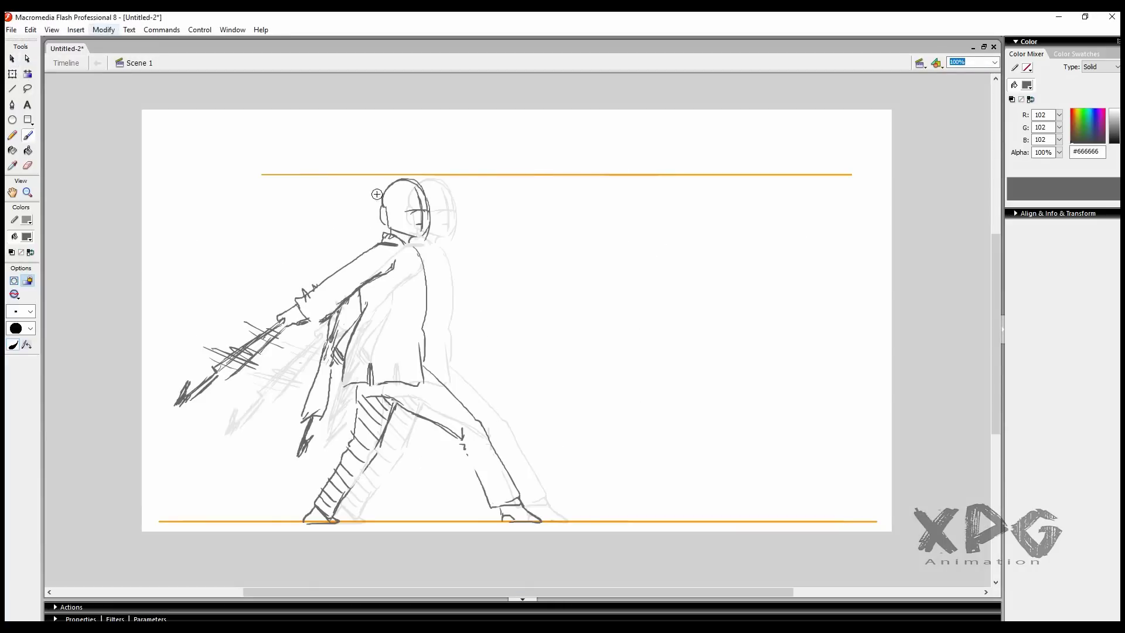
Step: On a new blank keyframe, draw the head, arm, sword pulled back, coat tail and back contour
key(F7)
mouse_move(363, 178)
mouse_down()
mouse_move(380, 228)
mouse_move(293, 310)
mouse_up()
drag(287, 258, 247, 392)
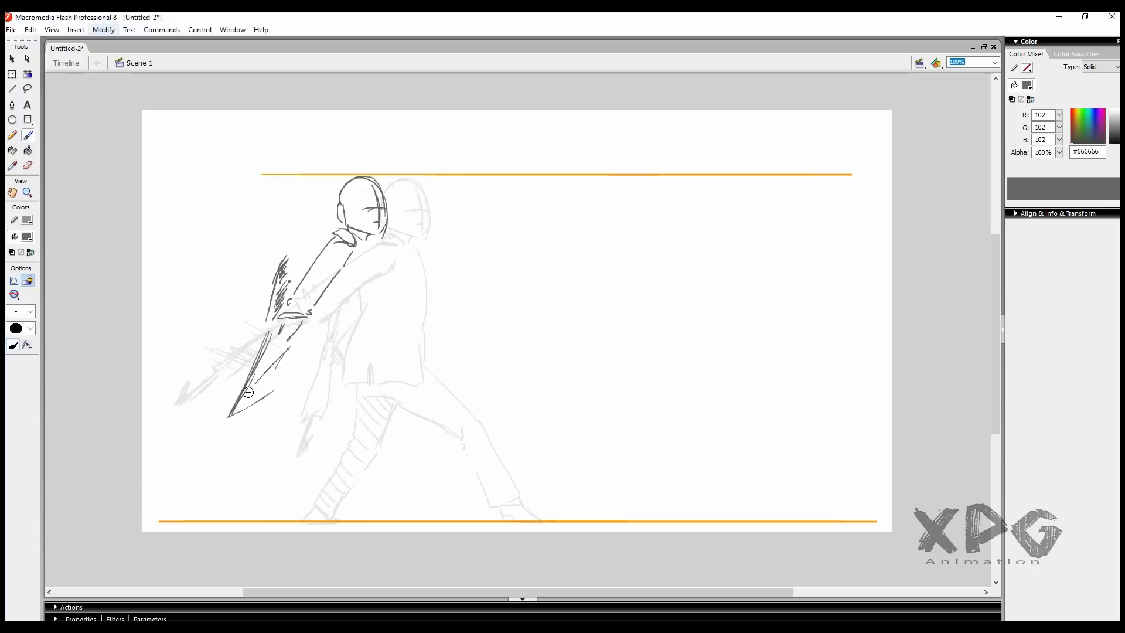
drag(290, 346, 311, 401)
drag(374, 249, 328, 358)
mouse_move(298, 339)
mouse_down()
mouse_move(320, 395)
mouse_move(469, 495)
mouse_up()
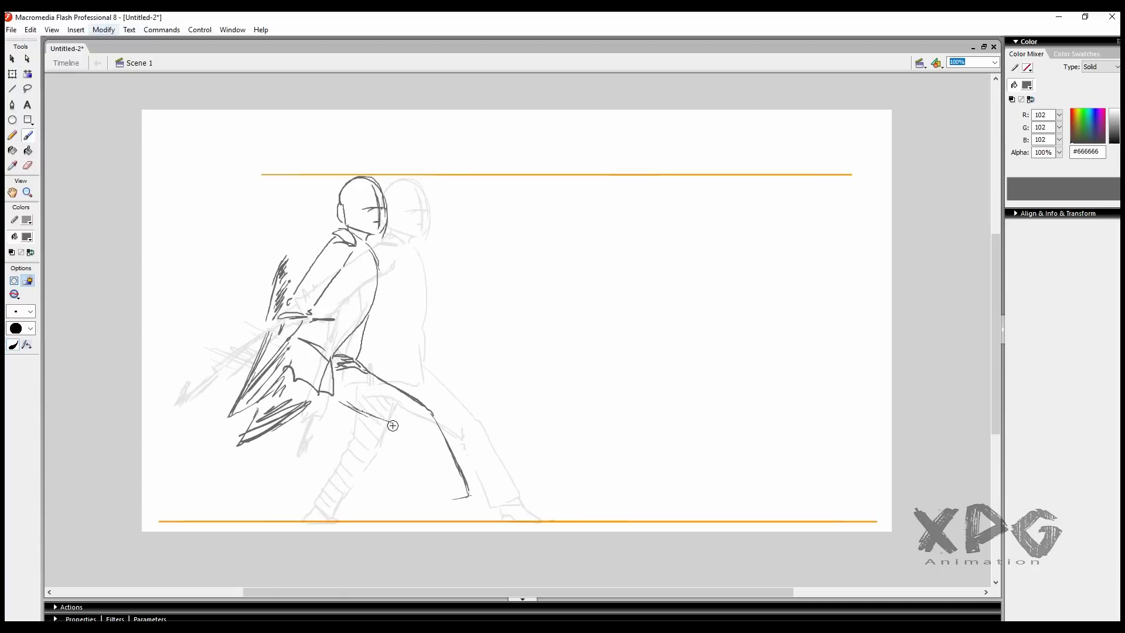
Step: Draw both legs with feet grounded on the ground line, then touch up knee and feet
mouse_move(338, 401)
mouse_down()
mouse_move(434, 505)
mouse_move(485, 521)
mouse_up()
drag(337, 407, 308, 509)
drag(310, 448, 281, 504)
drag(275, 507, 316, 524)
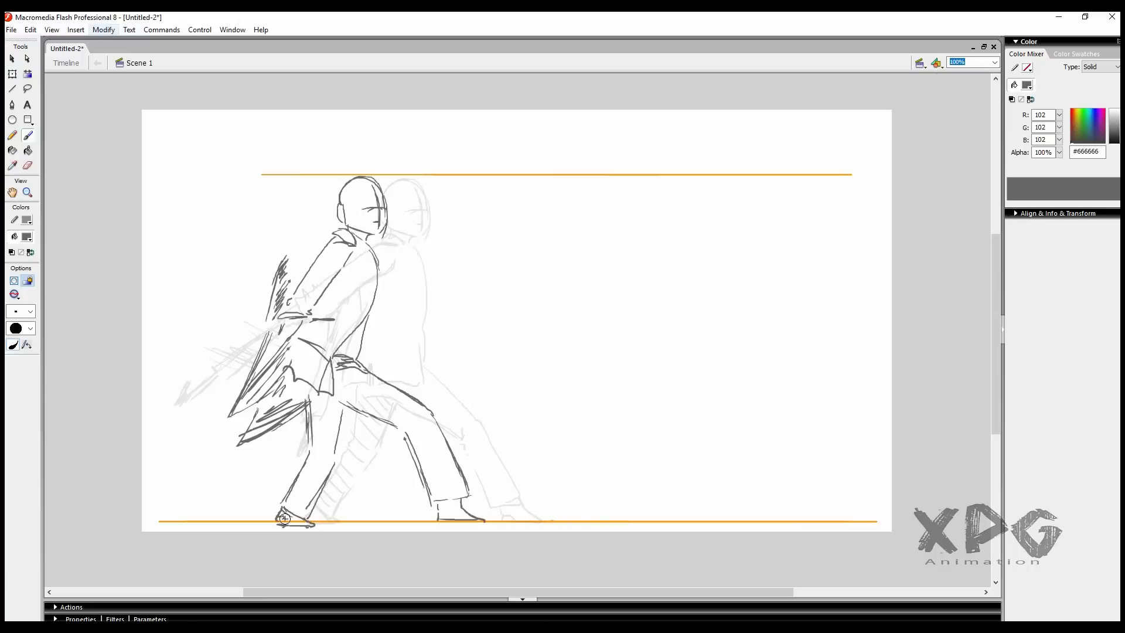
mouse_move(309, 410)
mouse_down()
mouse_move(340, 442)
mouse_move(363, 410)
mouse_up()
drag(407, 421, 405, 437)
drag(459, 499, 462, 509)
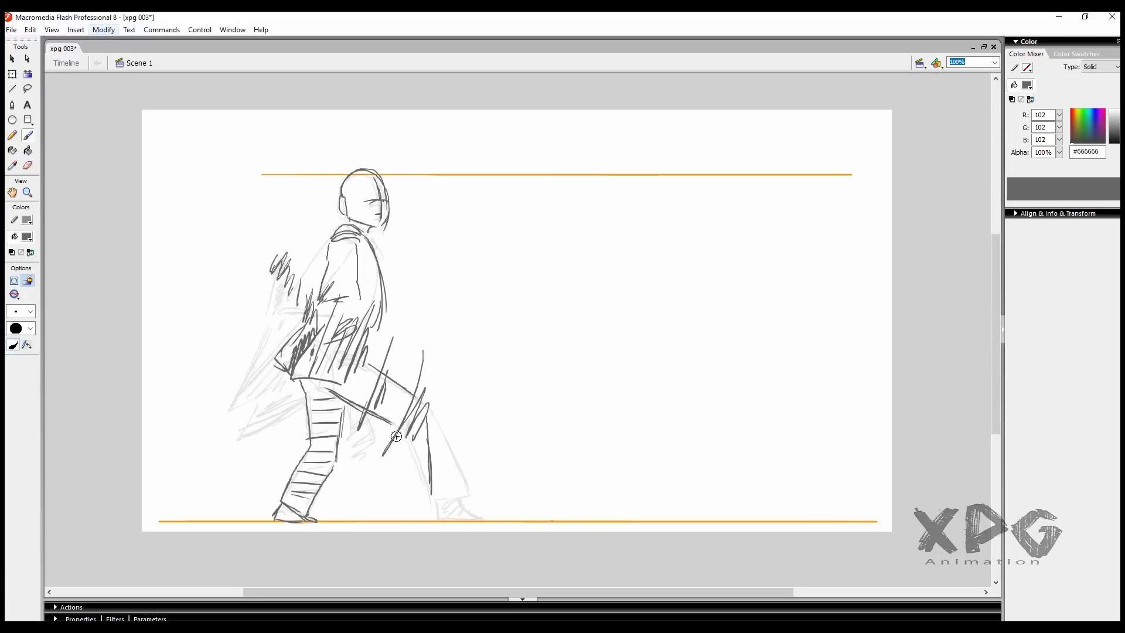
Step: Finish the pose's right leg, right foot and coat flap
drag(427, 404, 440, 520)
drag(378, 331, 454, 293)
drag(410, 374, 451, 305)
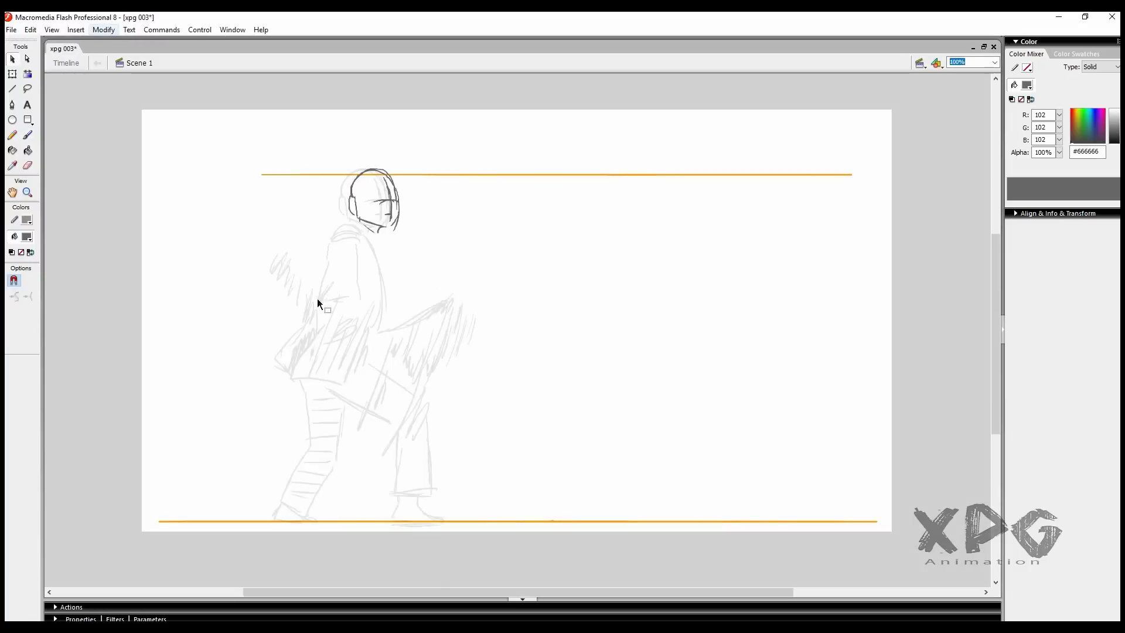
Step: Brush the next pose's arm, torso, hand, forward leg and striped back leg
key(b)
mouse_move(348, 225)
mouse_down()
mouse_move(414, 240)
mouse_move(346, 311)
mouse_move(331, 397)
mouse_up()
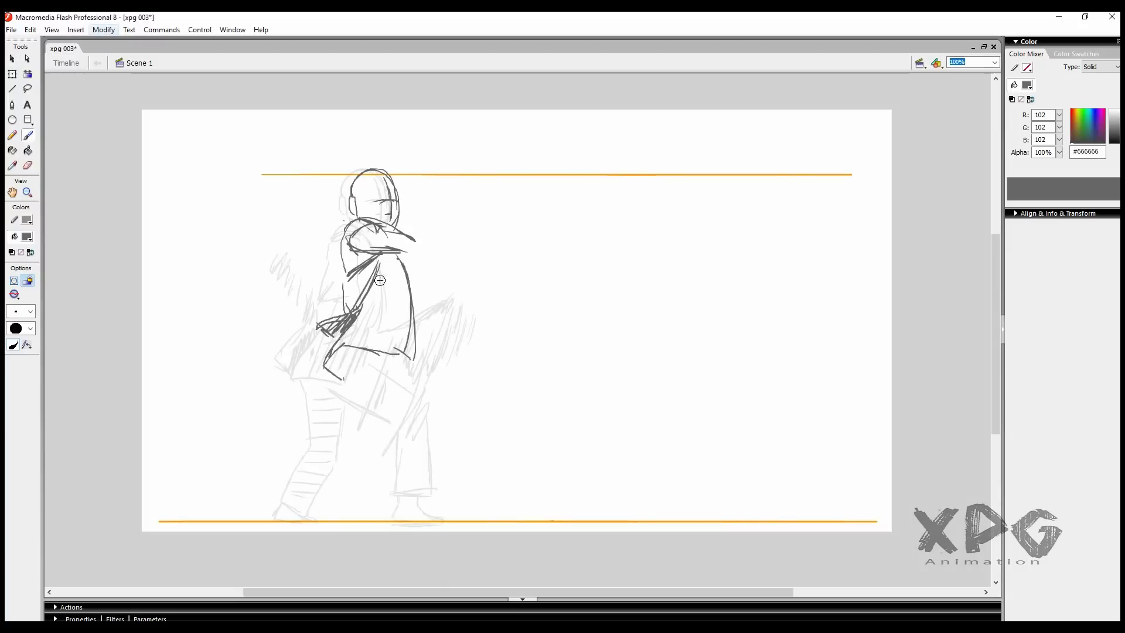
drag(454, 413, 438, 495)
drag(357, 372, 451, 410)
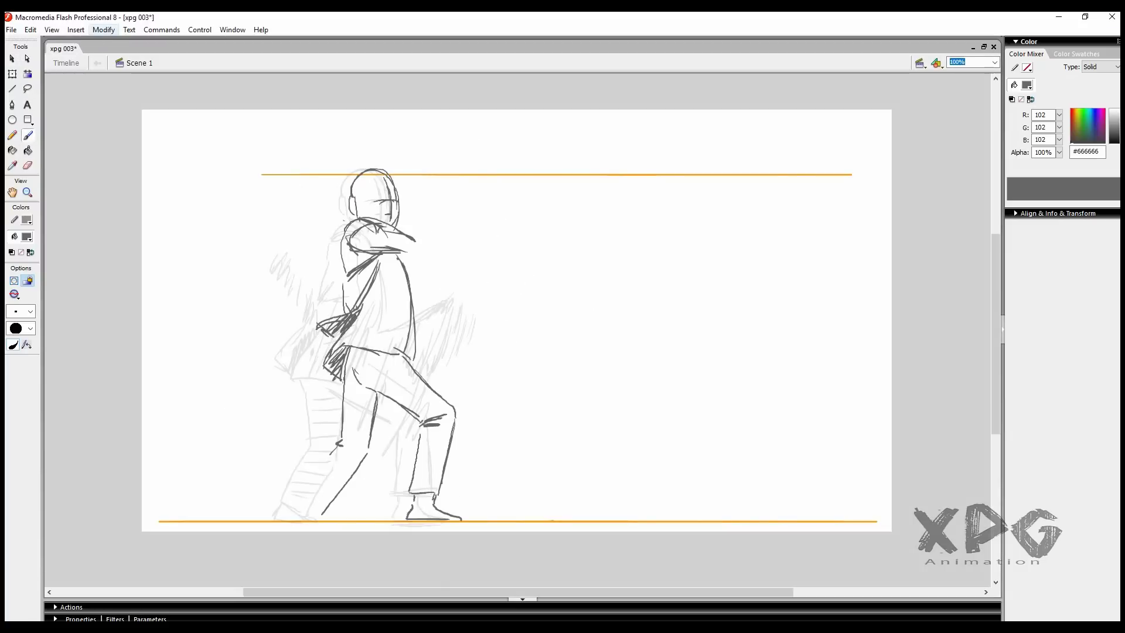
mouse_move(332, 454)
mouse_down()
mouse_move(292, 516)
mouse_move(343, 477)
mouse_up()
Step: Add a hip-to-knee line and motion-hatched sword strokes beside the hand
drag(409, 362, 439, 392)
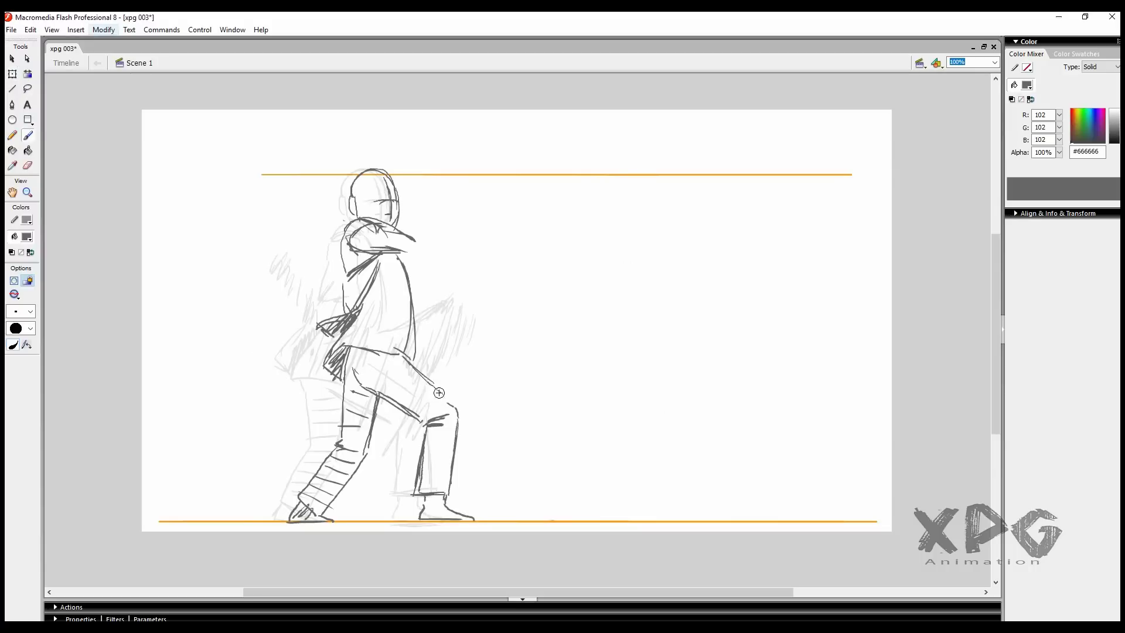
drag(409, 240, 513, 384)
drag(410, 284, 460, 325)
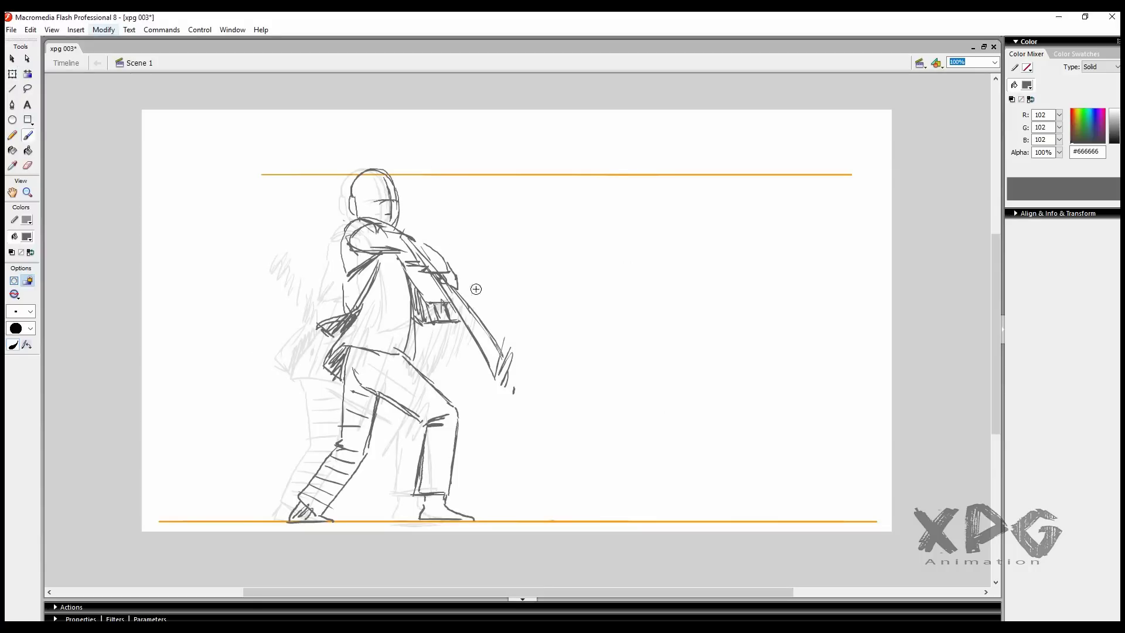
drag(503, 230, 472, 293)
Step: Draw a new pose's head, arm reaching right and sword raised up-right with slash hatching
mouse_move(375, 168)
mouse_down()
mouse_move(399, 193)
mouse_move(357, 202)
mouse_move(459, 202)
mouse_up()
mouse_move(404, 232)
mouse_down()
mouse_move(343, 223)
mouse_move(345, 363)
mouse_up()
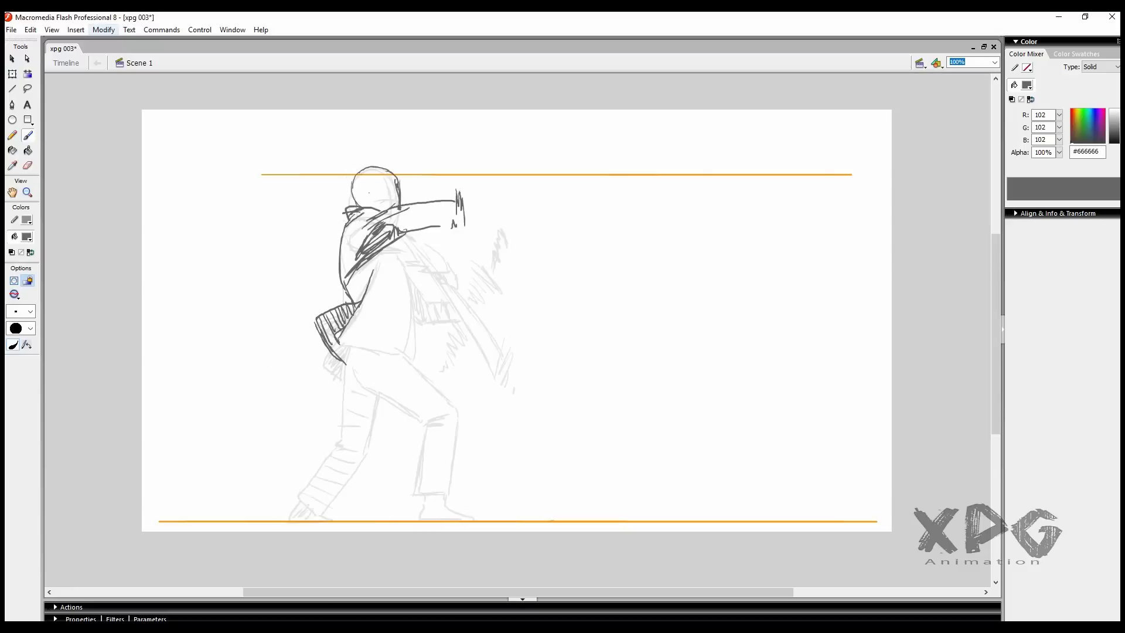
drag(451, 153, 548, 303)
drag(565, 296, 565, 328)
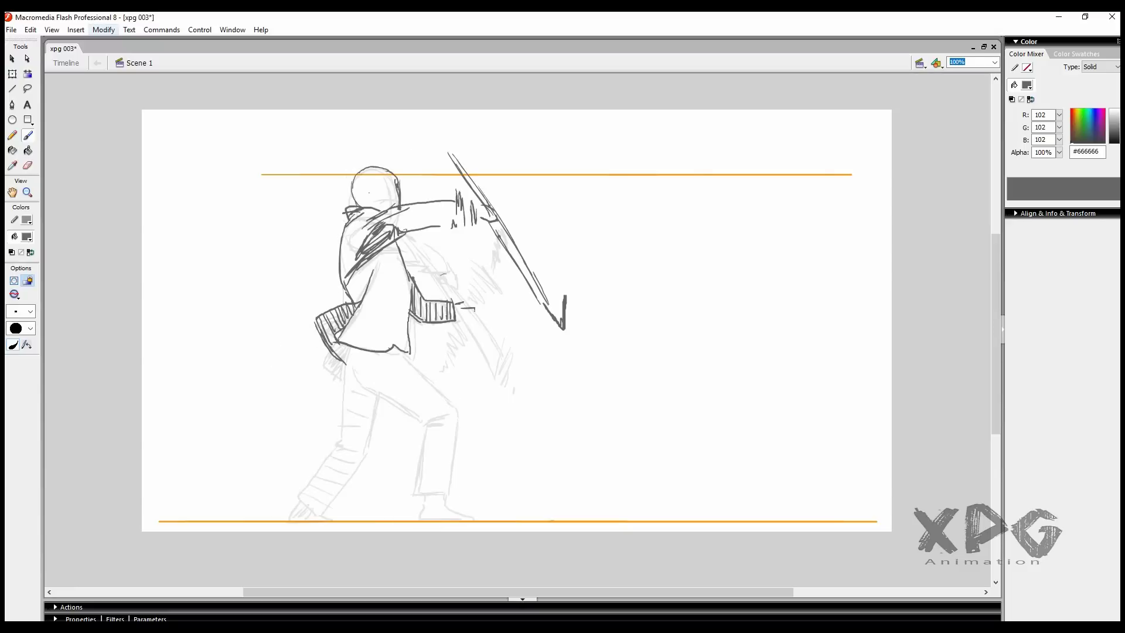
drag(502, 281, 462, 316)
drag(526, 202, 489, 269)
mouse_move(354, 372)
mouse_down()
mouse_move(415, 296)
mouse_move(475, 418)
mouse_move(531, 451)
mouse_up()
Step: Ink the legs, feet and trousers of the current pose in dark grey
drag(527, 410, 608, 415)
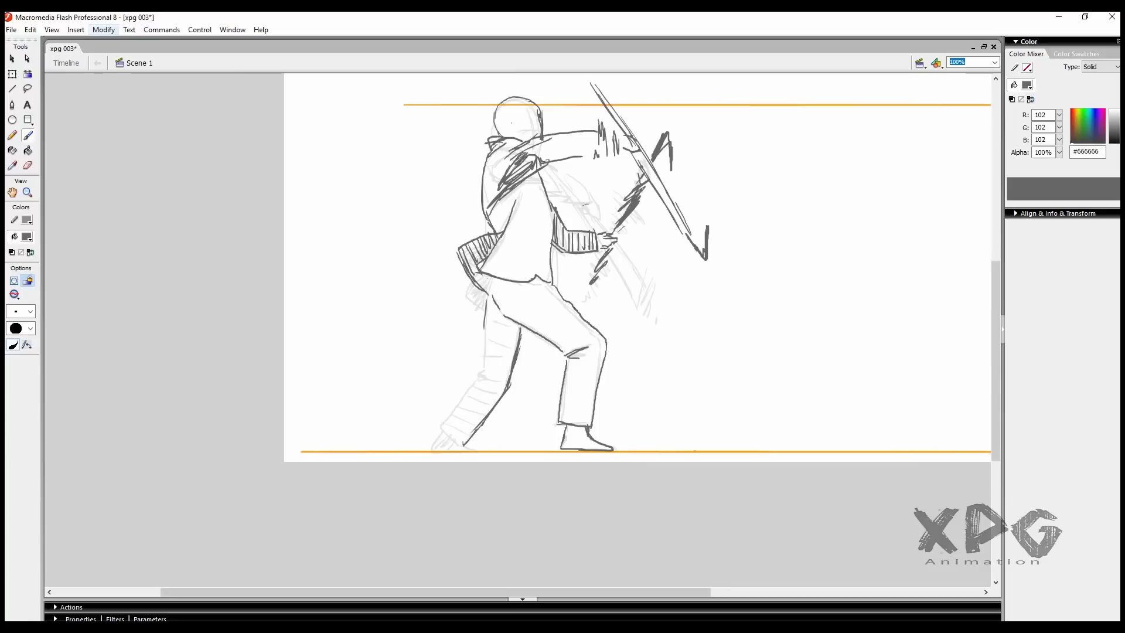
drag(515, 316, 463, 437)
drag(434, 448, 477, 449)
drag(451, 410, 486, 404)
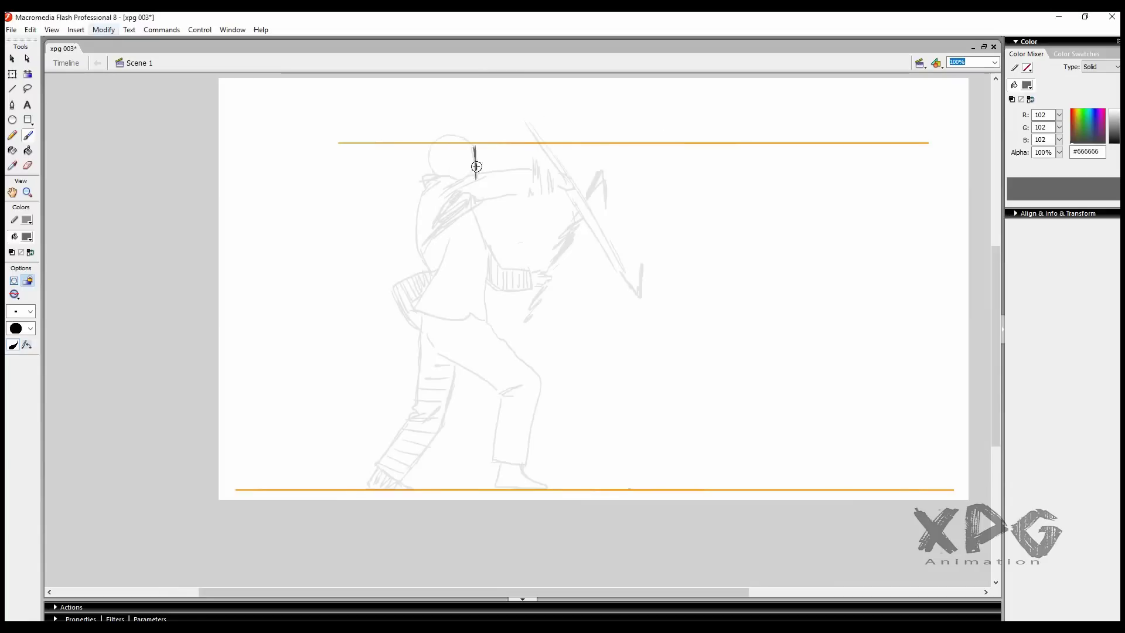
Step: Outline the next pose's head, raised arm, shoulder, torso and jagged jacket hem
drag(477, 144, 472, 190)
drag(396, 132, 388, 162)
mouse_move(438, 153)
mouse_down()
mouse_move(404, 234)
mouse_move(495, 117)
mouse_up()
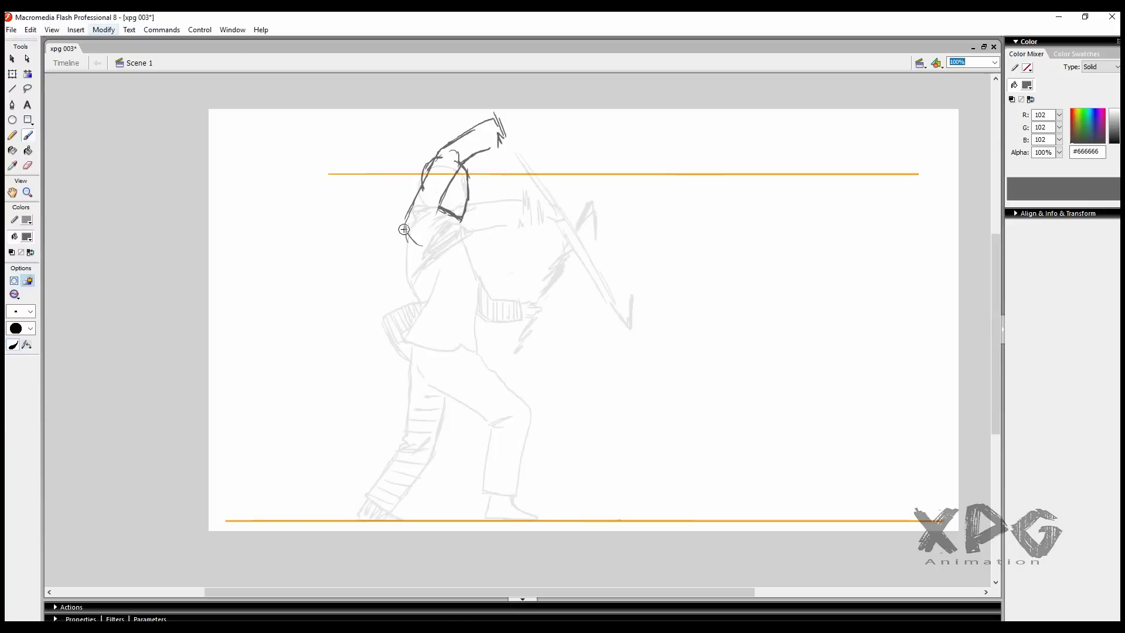
mouse_move(439, 211)
mouse_down()
mouse_move(466, 223)
mouse_move(463, 340)
mouse_up()
mouse_move(462, 337)
mouse_down()
mouse_move(381, 309)
mouse_move(415, 356)
mouse_up()
drag(436, 274, 421, 288)
drag(505, 114, 521, 117)
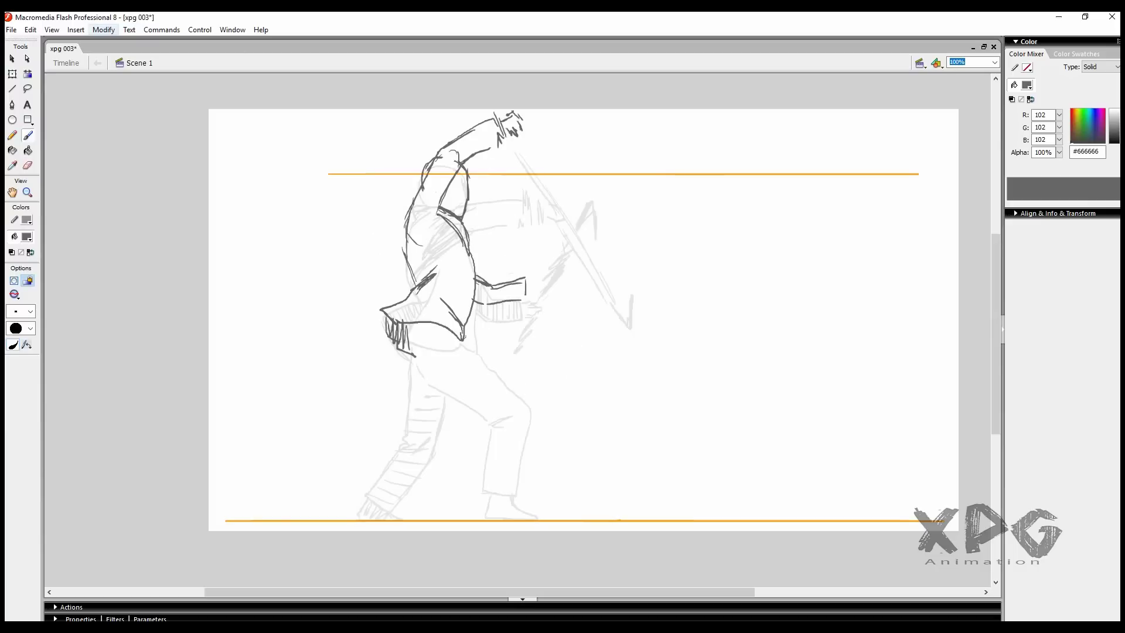
Step: Trace the thigh, both legs, knee and shoes in dark strokes
drag(465, 344, 518, 497)
mouse_move(410, 357)
mouse_down()
mouse_move(492, 419)
mouse_move(484, 492)
mouse_up()
drag(486, 498, 538, 519)
drag(445, 393, 395, 516)
drag(410, 361, 403, 445)
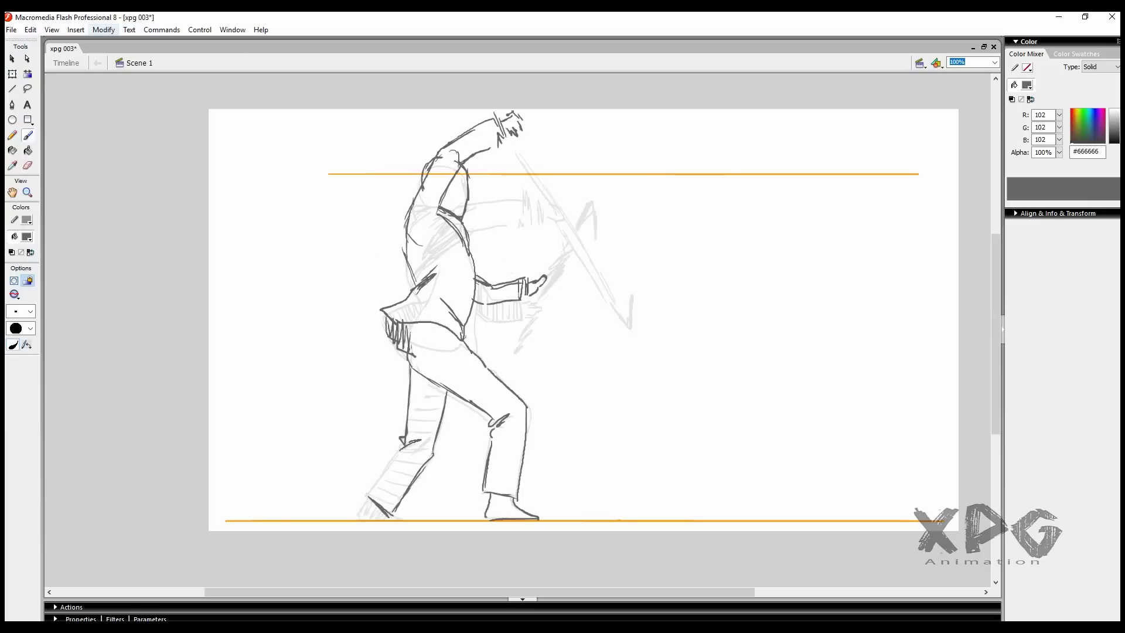
Step: Draw the sword through the raised hands, with its blade edge refined
drag(515, 352, 548, 276)
mouse_move(548, 269)
mouse_down()
mouse_move(572, 222)
mouse_move(551, 266)
mouse_up()
drag(463, 82, 556, 202)
mouse_move(498, 129)
mouse_down()
mouse_move(624, 281)
mouse_move(519, 152)
mouse_move(525, 174)
mouse_move(501, 217)
mouse_up()
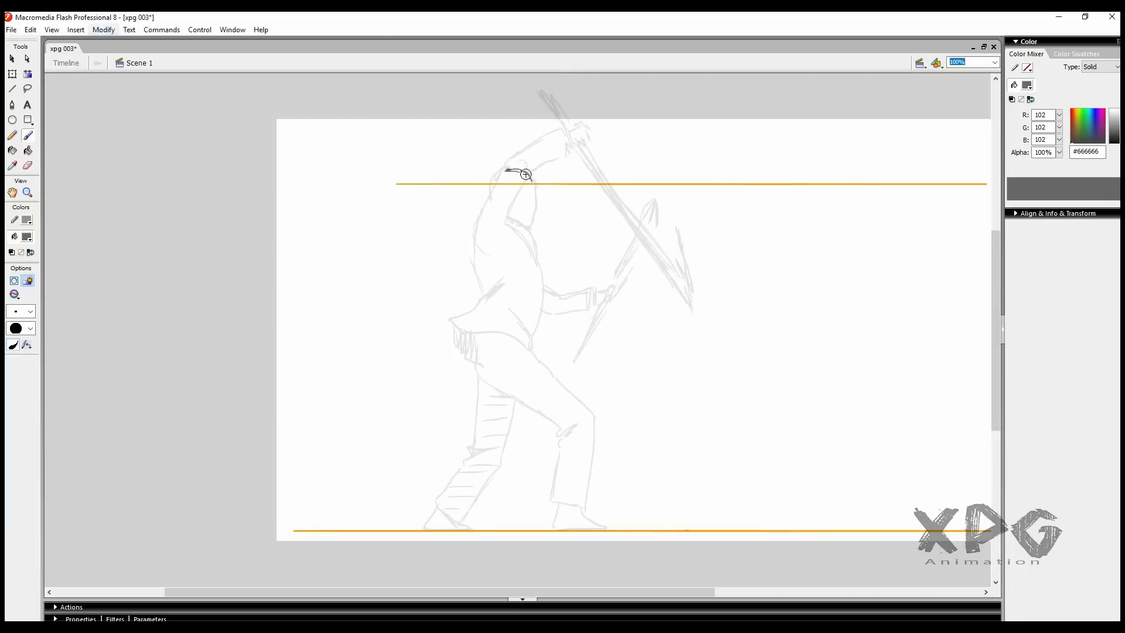
Step: Outline the arm raised above the head, with its shoulder and upper arm
mouse_move(501, 167)
mouse_down()
mouse_move(473, 246)
mouse_move(482, 266)
mouse_up()
drag(484, 117, 512, 113)
drag(511, 121, 505, 160)
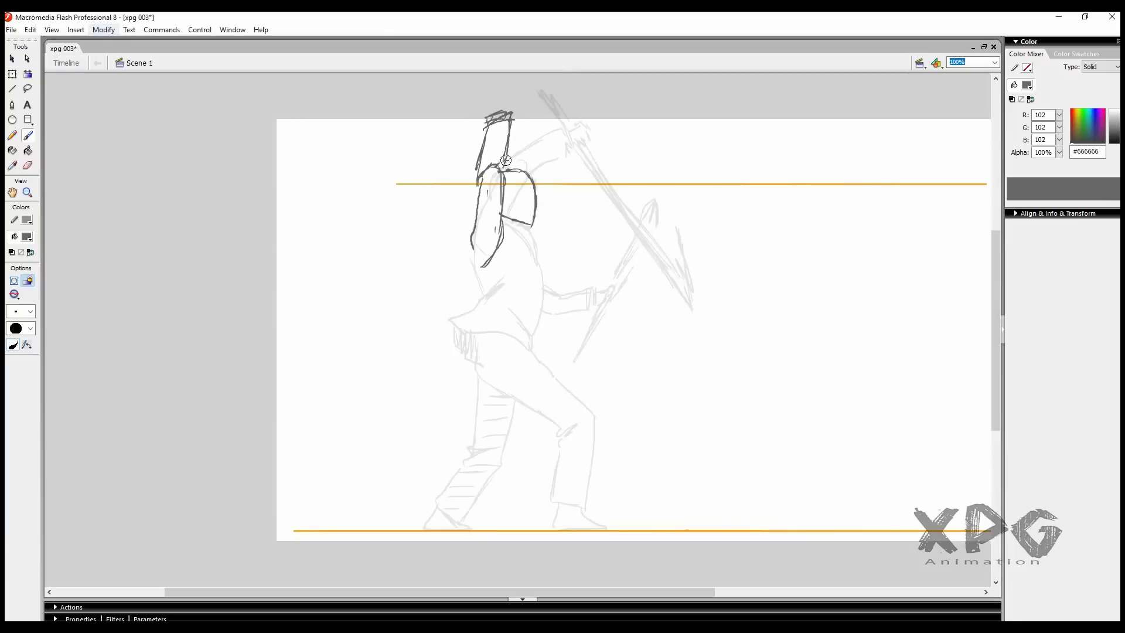
drag(541, 298, 543, 349)
drag(454, 313, 474, 291)
scroll(511, 151, up, 2)
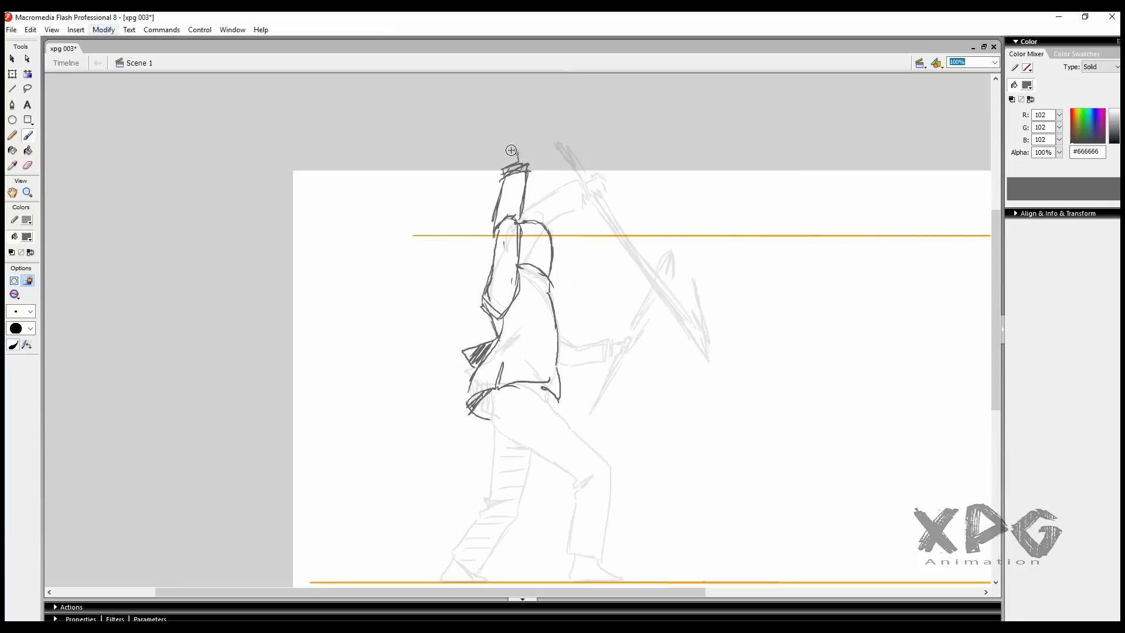
Step: Darken the torso, arm and leg, and outline and hatch the back leg and foot
mouse_move(561, 222)
mouse_down()
mouse_move(577, 407)
mouse_move(476, 90)
mouse_move(504, 99)
mouse_up()
scroll(556, 293, down, 5)
drag(509, 275, 595, 332)
drag(510, 249, 502, 346)
drag(556, 303, 519, 383)
drag(521, 352, 460, 430)
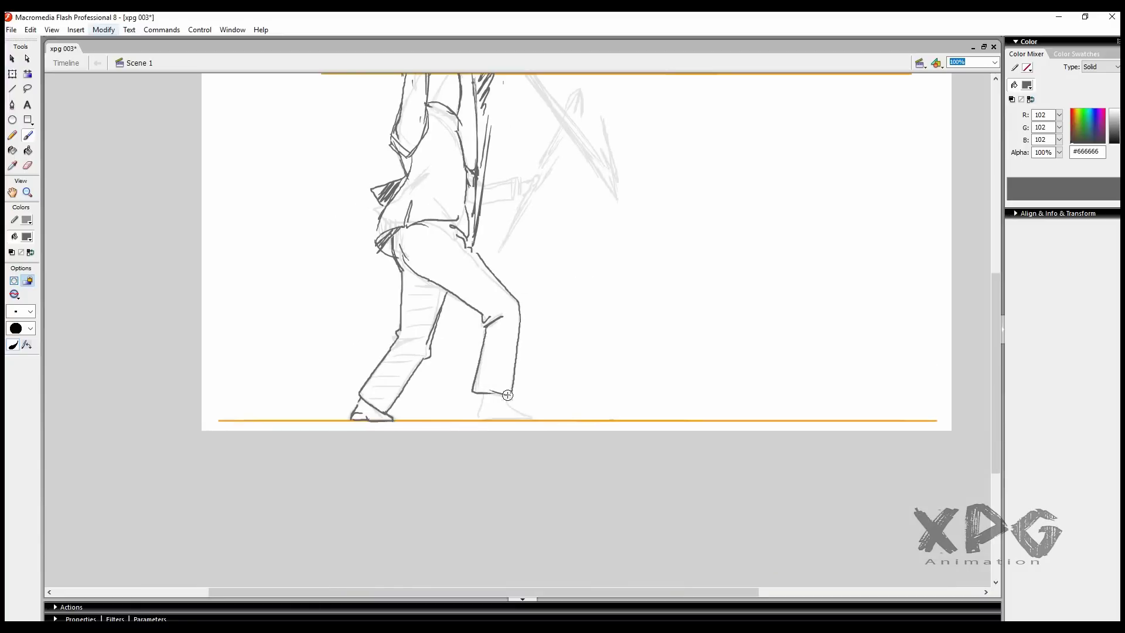
drag(515, 170, 658, 292)
Step: On a new blank keyframe, draw the head, hip, waistband and both legs of the next stance
key(F7)
drag(605, 218, 644, 225)
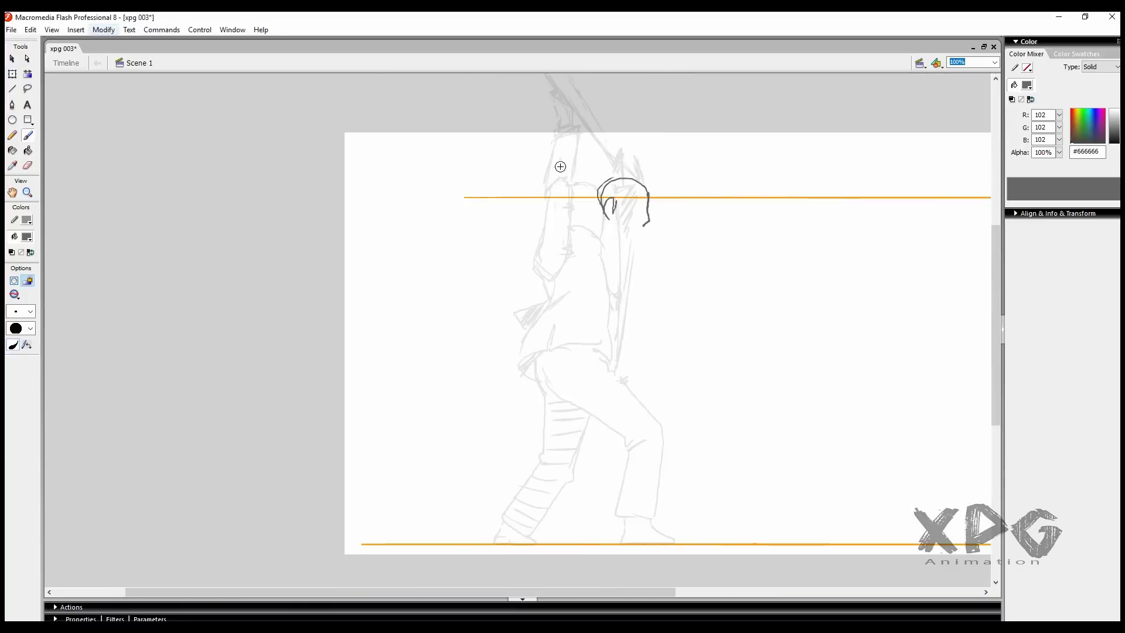
drag(562, 316, 534, 372)
drag(551, 322, 500, 528)
drag(584, 412, 522, 535)
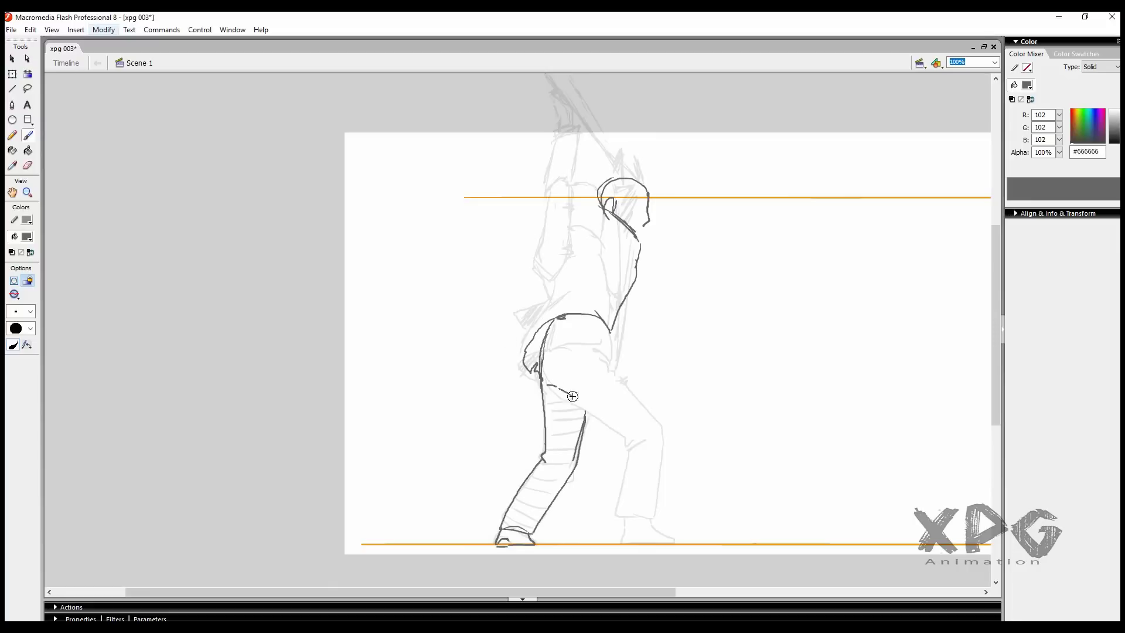
drag(573, 396, 625, 448)
mouse_move(539, 360)
mouse_down()
mouse_move(628, 380)
mouse_move(659, 448)
mouse_up()
drag(628, 452, 656, 448)
drag(626, 456, 662, 517)
Step: Add hair, arm and sleeve lines, back line, belt and raised hands, hatching the back leg
drag(553, 410, 515, 527)
mouse_move(593, 258)
mouse_down()
mouse_move(609, 190)
mouse_move(571, 264)
mouse_up()
drag(563, 246, 513, 320)
drag(533, 272, 515, 328)
drag(632, 214, 610, 349)
drag(551, 319, 598, 316)
drag(545, 114, 580, 128)
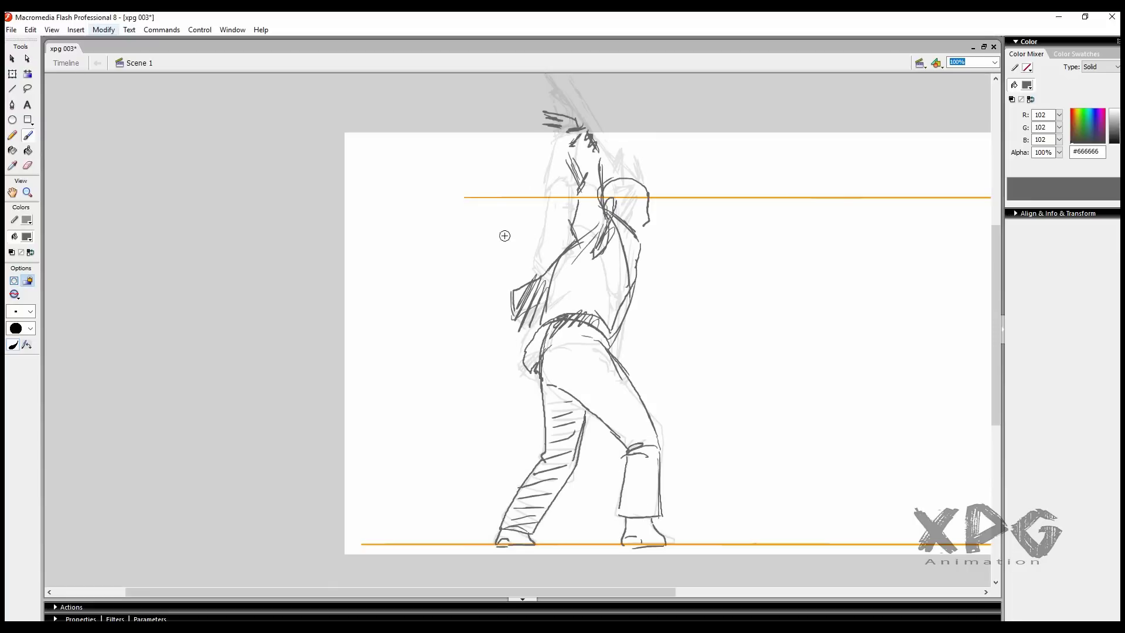
Step: Preview the animation in Test Movie, then ink the next pose's head, raised arm and back
key(ctrl+Return)
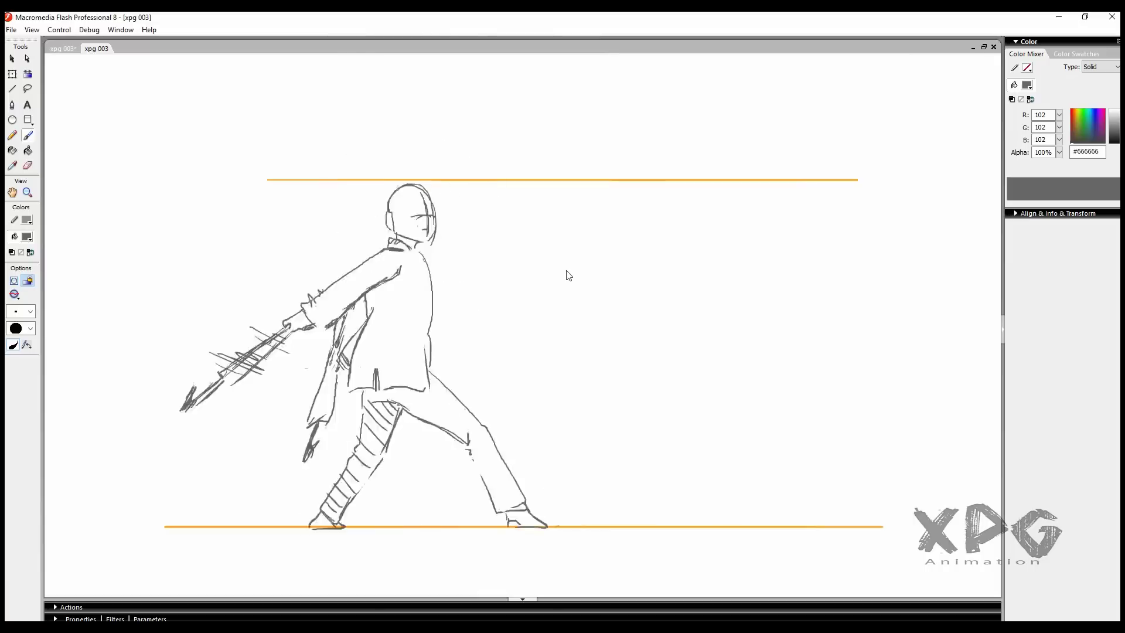
click(994, 46)
drag(463, 152, 468, 211)
drag(422, 232, 370, 279)
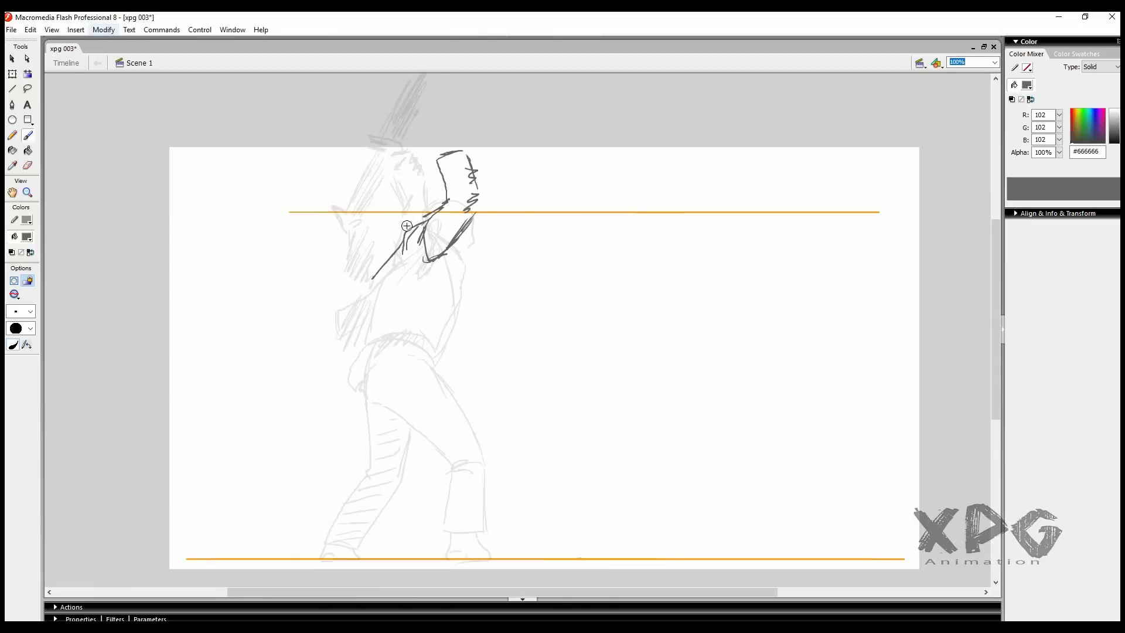
drag(463, 251, 451, 375)
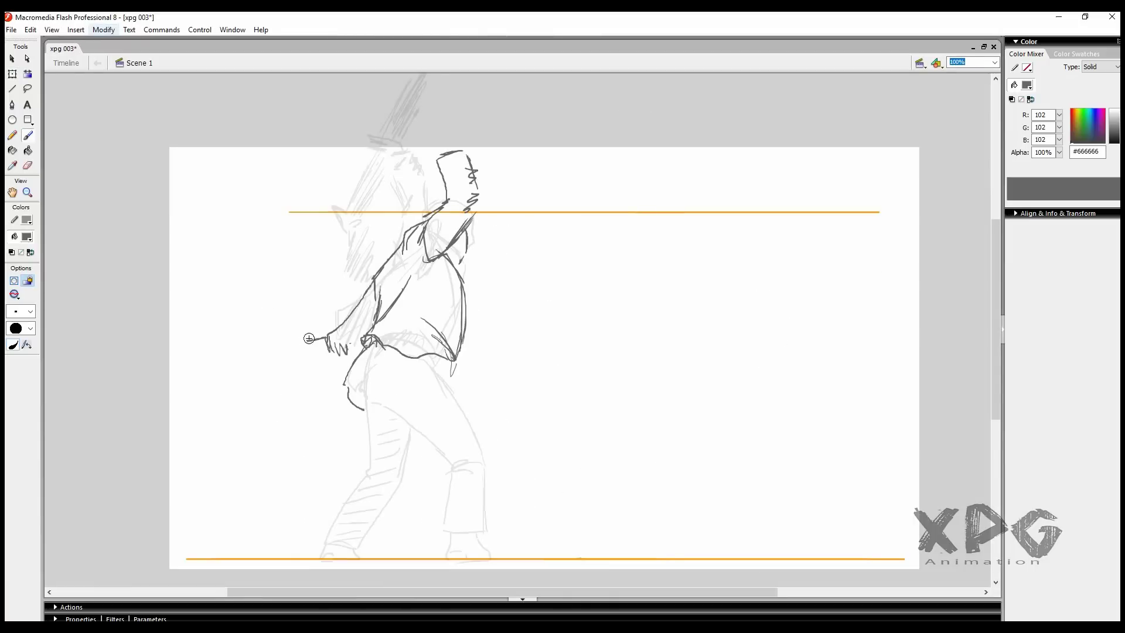
Step: Draw the neck, a sword rising up-right and diagonal slash lines down-left
mouse_move(457, 123)
mouse_down()
mouse_move(340, 216)
mouse_move(507, 82)
mouse_up()
mouse_move(352, 220)
mouse_down()
mouse_move(296, 328)
mouse_move(281, 328)
mouse_up()
drag(392, 381, 324, 537)
drag(424, 424, 356, 552)
drag(593, 418, 629, 387)
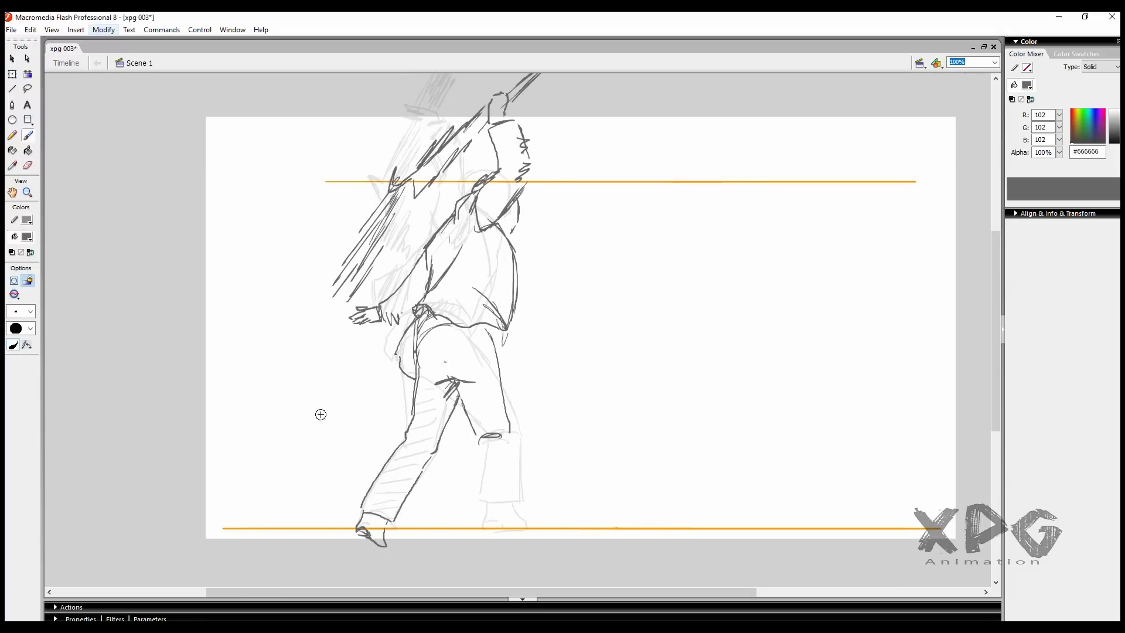
Step: Hatch the trousers, outline the lower legs and feet, and move the figure higher on stage
drag(448, 405, 422, 407)
drag(433, 437, 410, 440)
drag(421, 464, 386, 466)
drag(404, 494, 369, 495)
drag(479, 438, 515, 516)
drag(510, 432, 515, 514)
drag(447, 316, 539, 305)
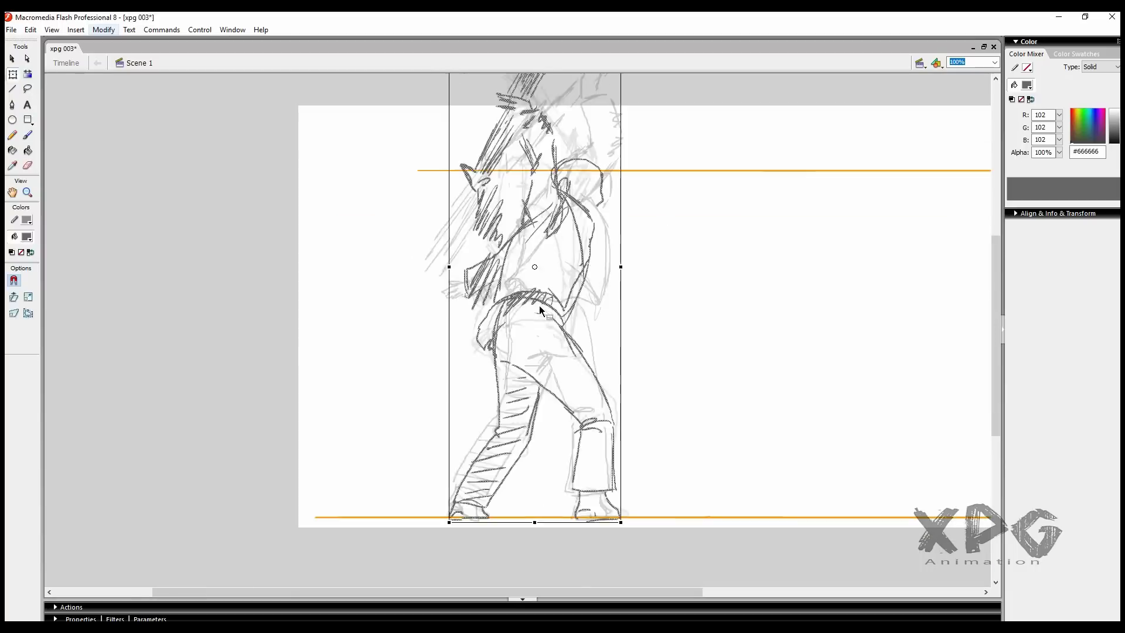
drag(571, 354, 550, 360)
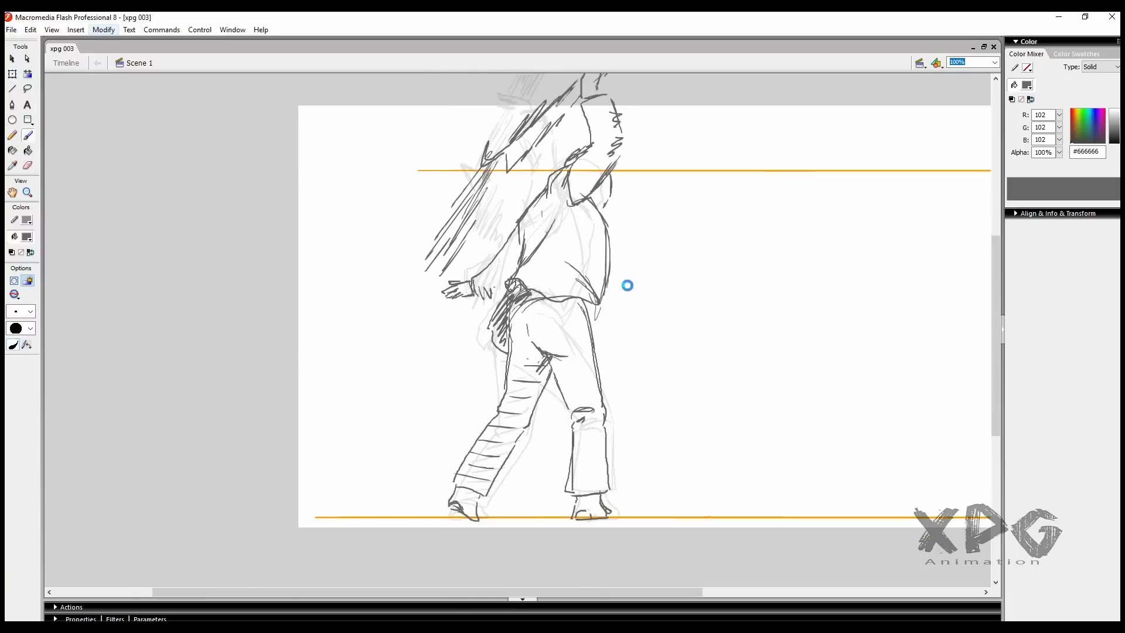
Step: On a new blank keyframe, draw the back view's raised arm, hand, shoulders, back and jacket hem
key(F7)
drag(666, 164, 720, 136)
drag(706, 153, 685, 182)
mouse_move(671, 194)
mouse_down()
mouse_move(603, 202)
mouse_move(647, 196)
mouse_up()
drag(554, 243, 610, 196)
drag(517, 211, 463, 274)
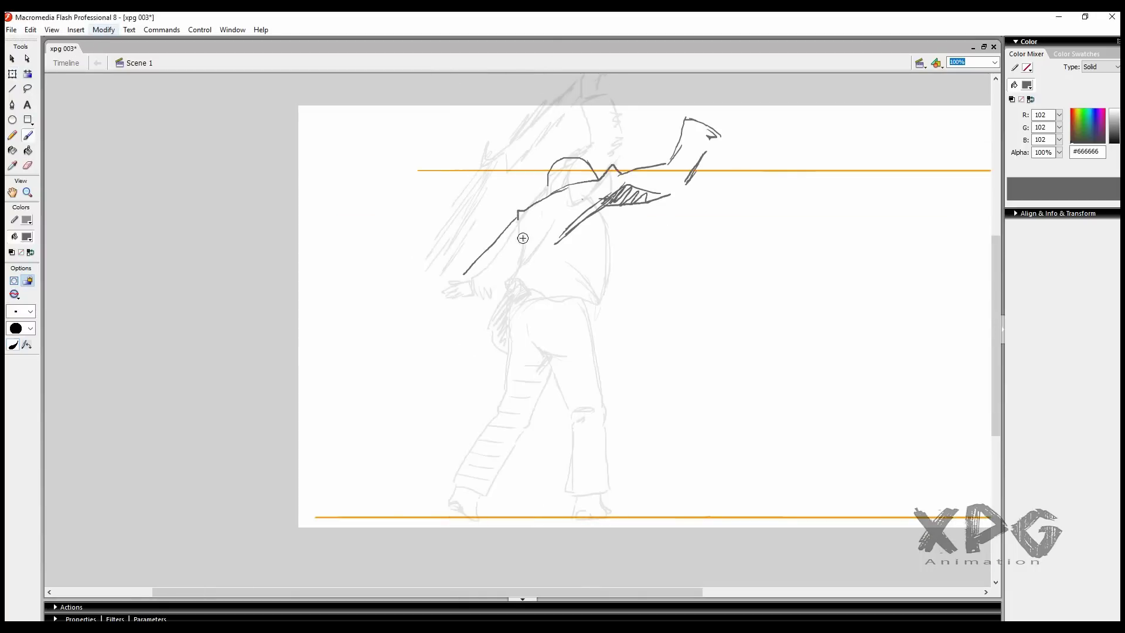
drag(604, 229, 486, 312)
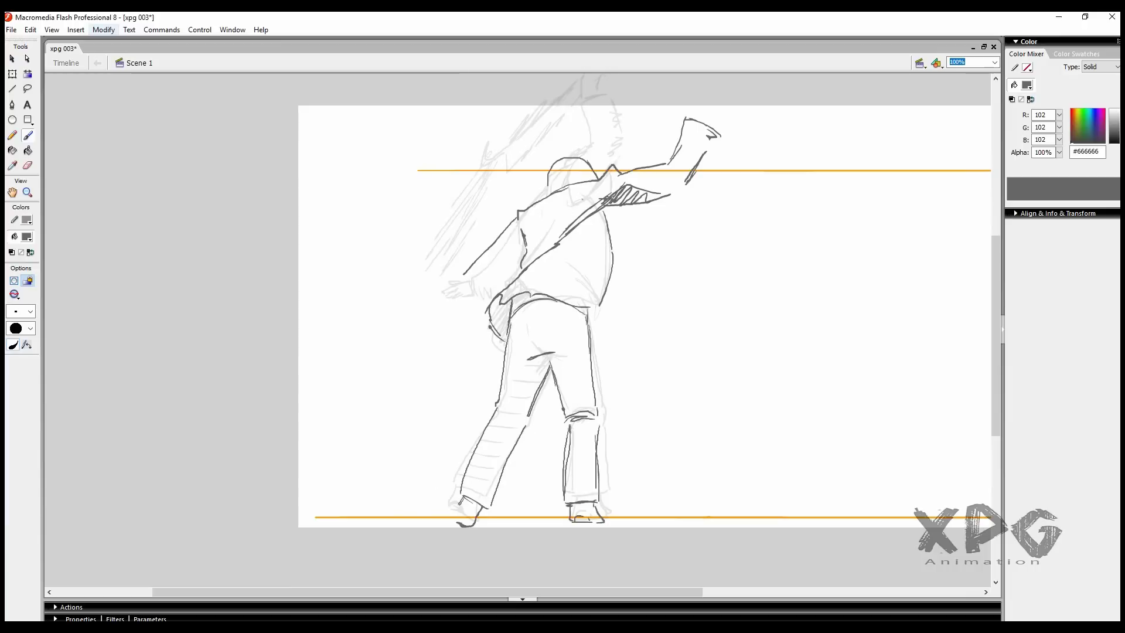
Step: Rotate the back-view drawing slightly clockwise and extend the sleeve to a cuff
key(q)
key(ctrl+a)
drag(732, 107, 739, 115)
drag(510, 256, 451, 299)
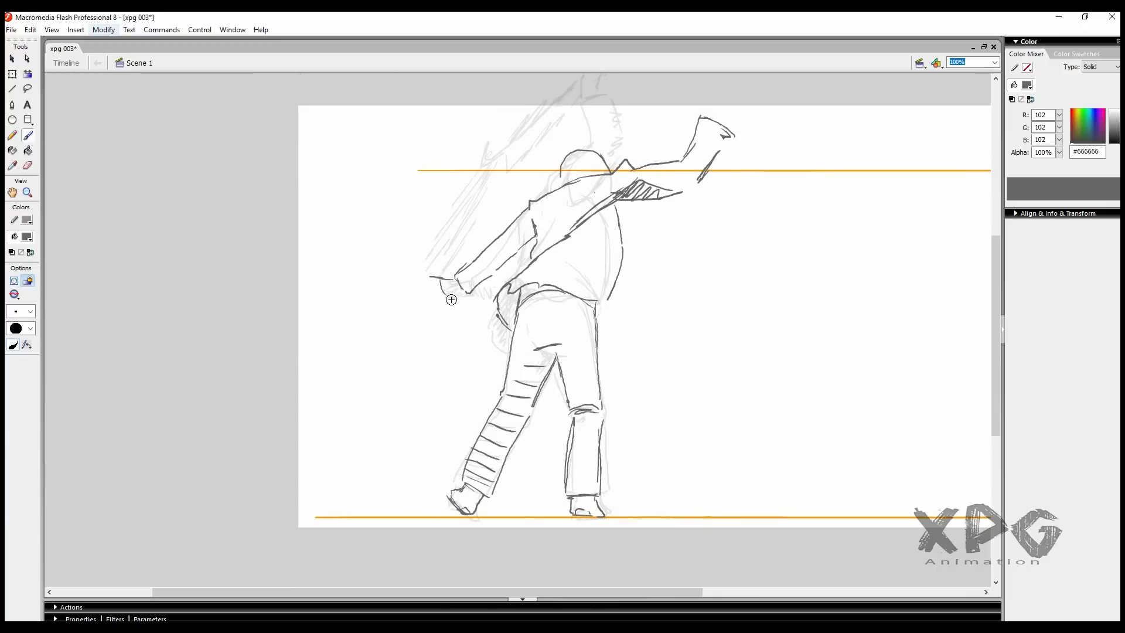
Step: Add a long sword slash sweeping from above the figure down-left, plus motion strokes
drag(720, 121, 733, 210)
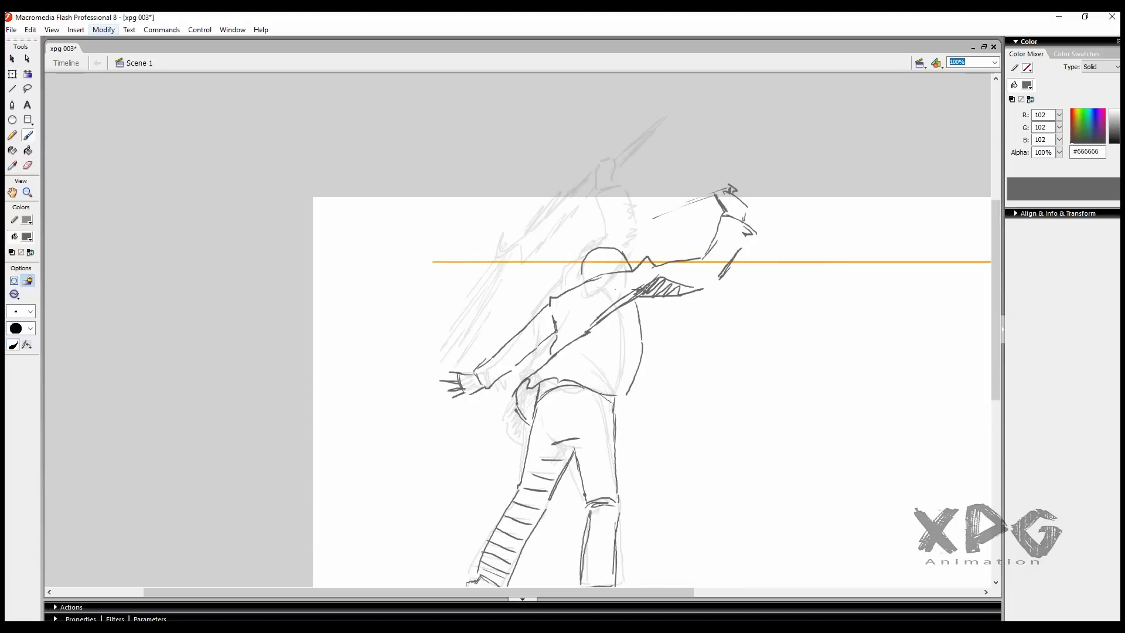
drag(700, 94, 419, 363)
drag(386, 400, 434, 206)
drag(848, 111, 754, 159)
key(e)
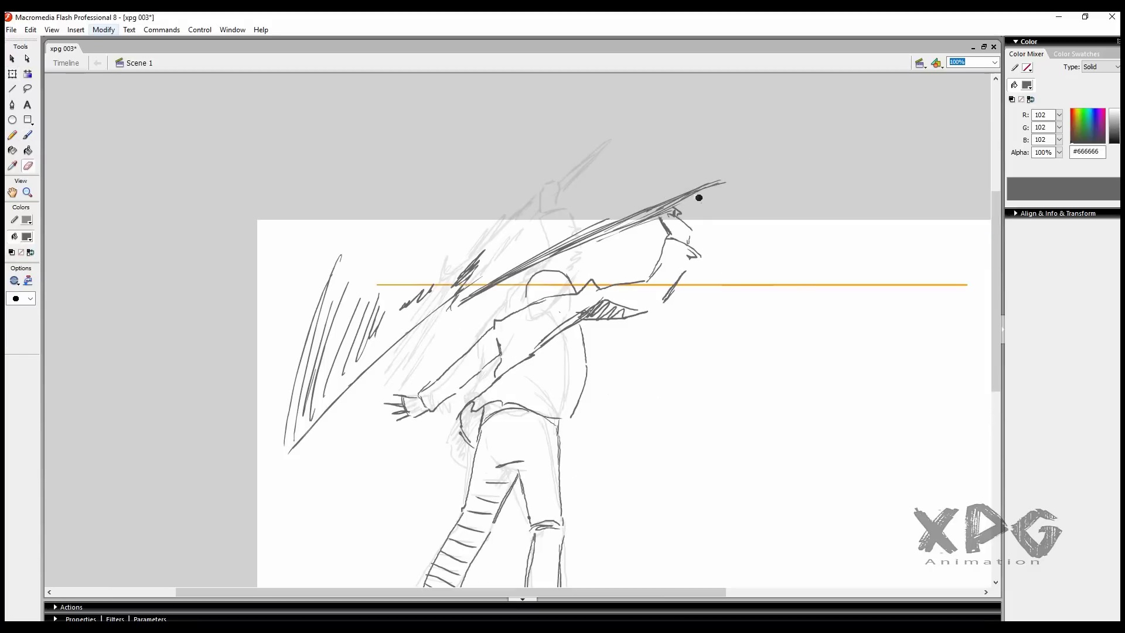
key(b)
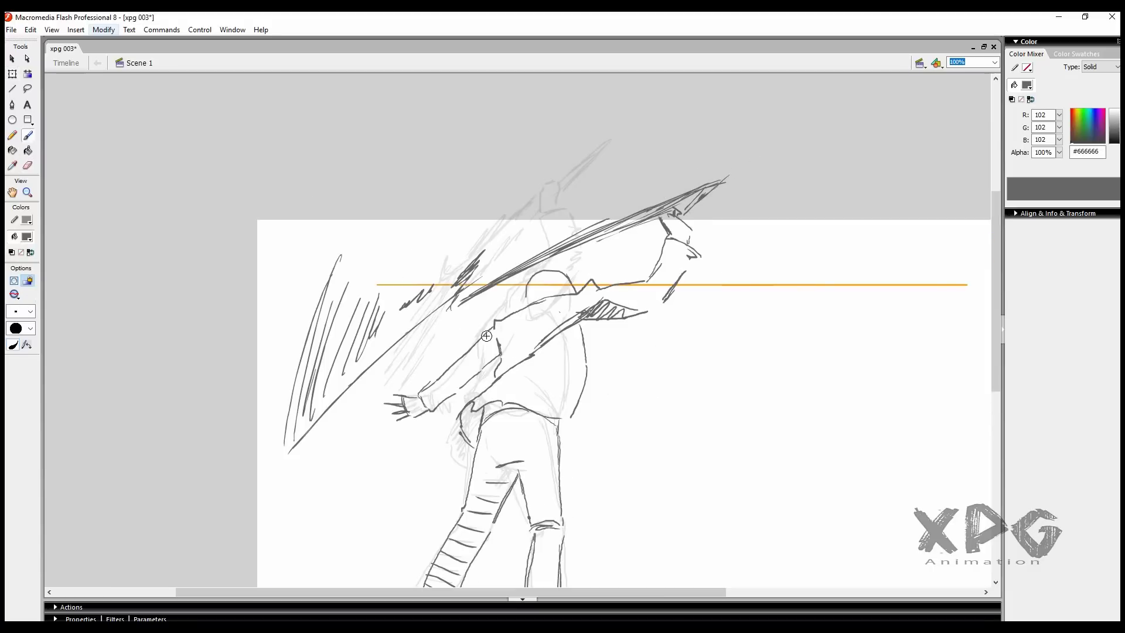
Step: Watch the sword-swing poses play in Test Movie, then close the preview window
key(ctrl+Return)
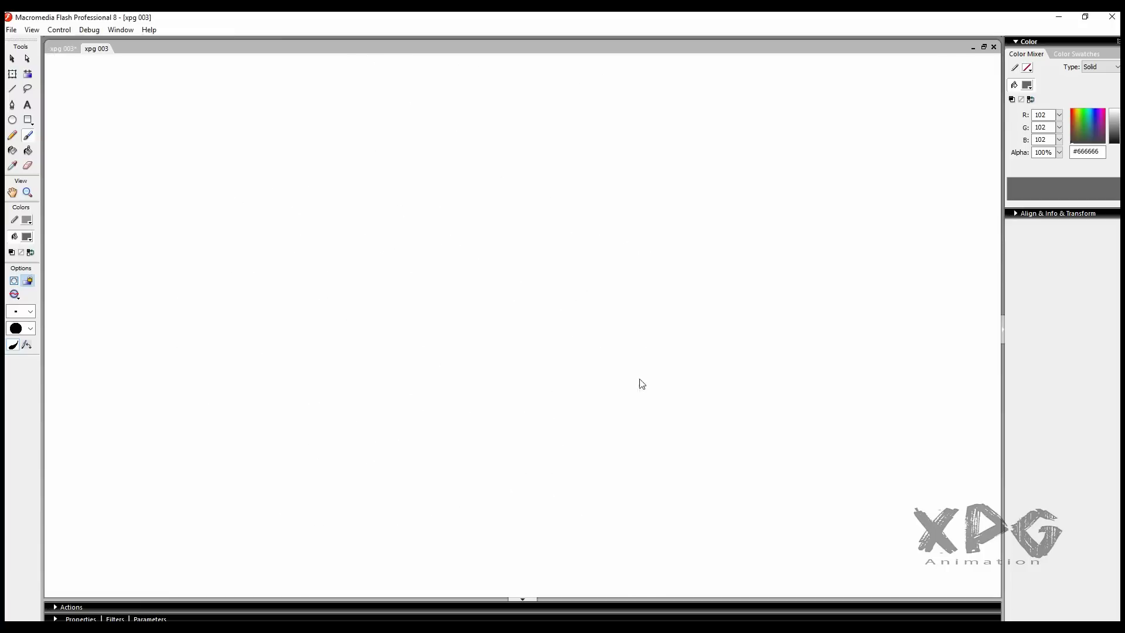
key(ctrl+w)
Step: In a new frame, sketch the head, outstretched arm, back, coat hem and raised right hand
key(ctrl+1)
mouse_move(487, 197)
mouse_down()
mouse_move(448, 179)
mouse_move(410, 214)
mouse_move(623, 217)
mouse_up()
drag(509, 235, 621, 222)
drag(500, 262, 490, 325)
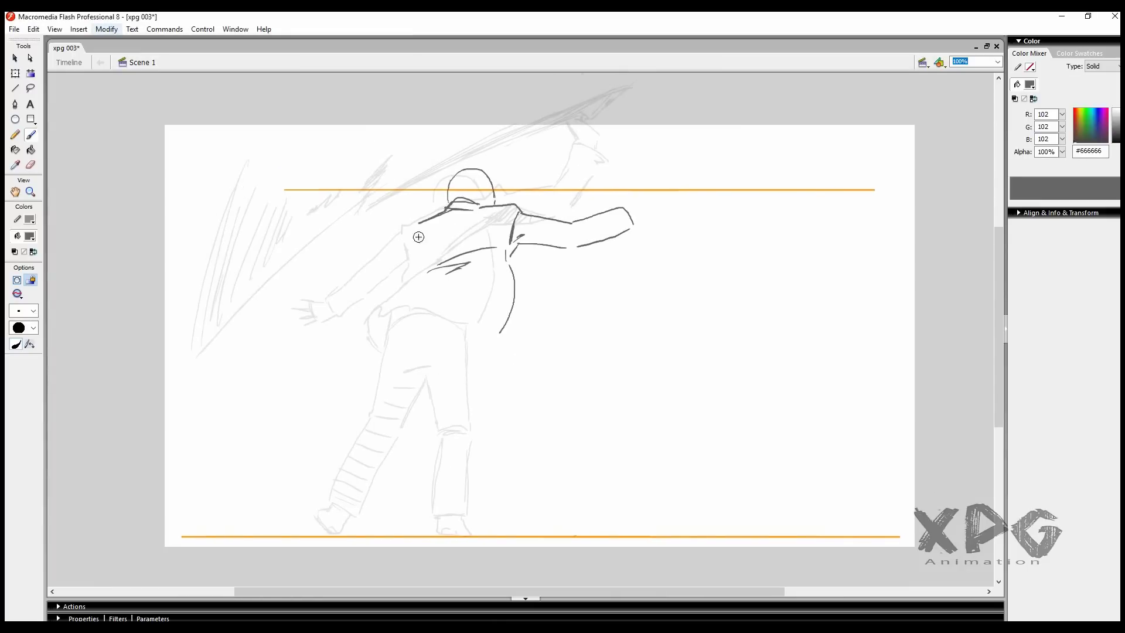
drag(418, 236, 425, 290)
drag(411, 306, 502, 341)
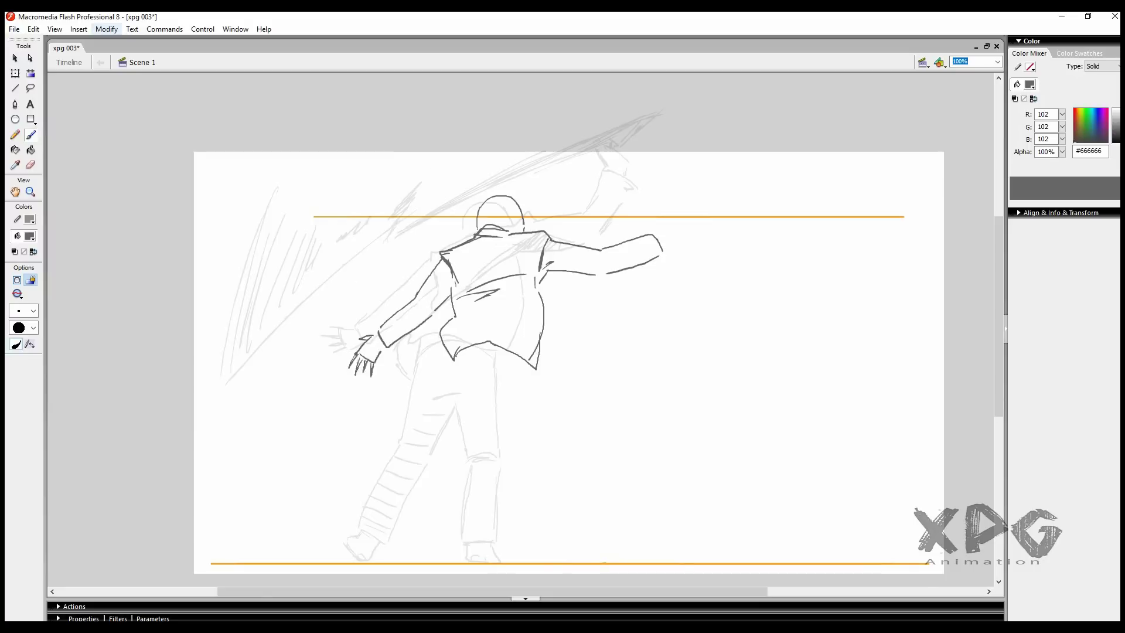
drag(593, 274, 605, 250)
drag(493, 210, 503, 194)
Step: Draw the long leg contour and trouser hem, and hatch the hip and jacket back
mouse_move(451, 325)
mouse_down()
mouse_move(489, 320)
mouse_move(407, 508)
mouse_up()
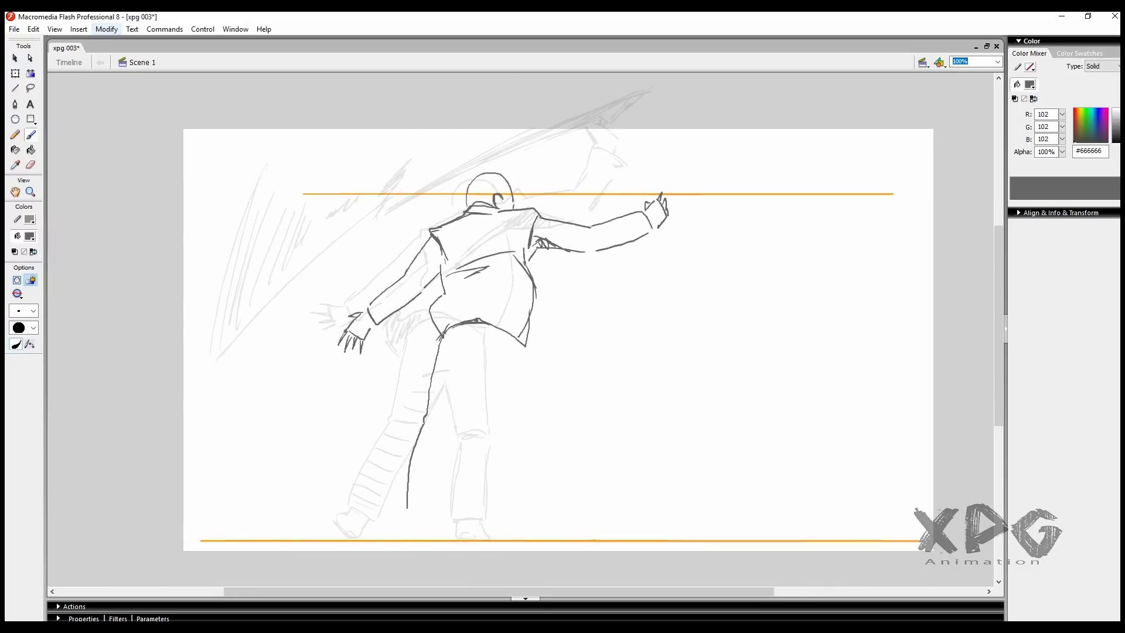
drag(460, 368, 506, 376)
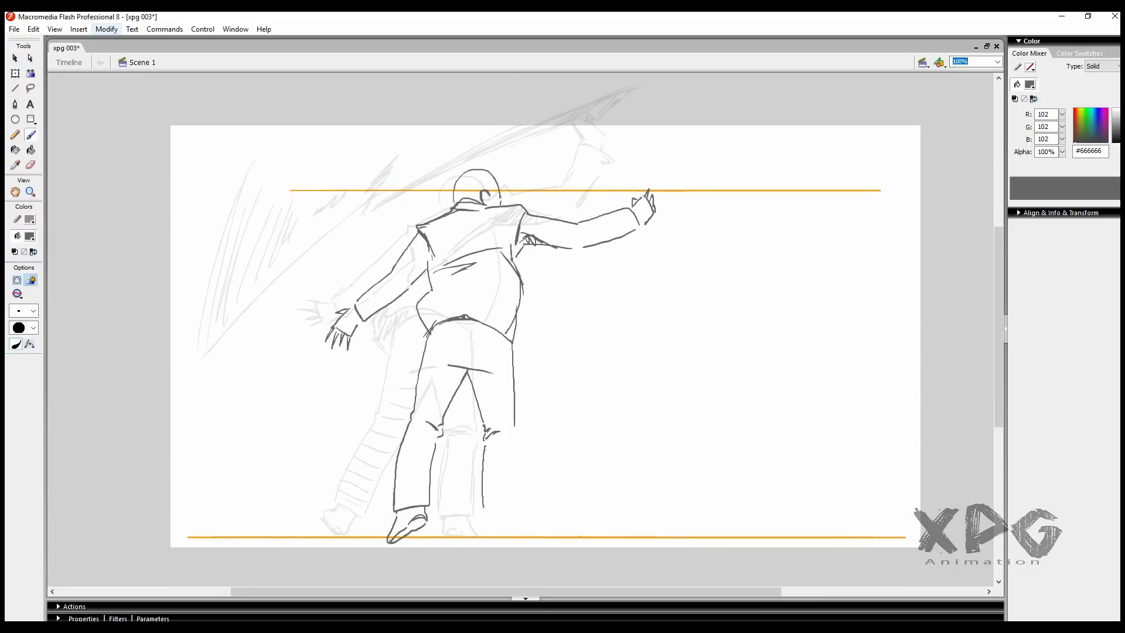
drag(484, 447, 515, 436)
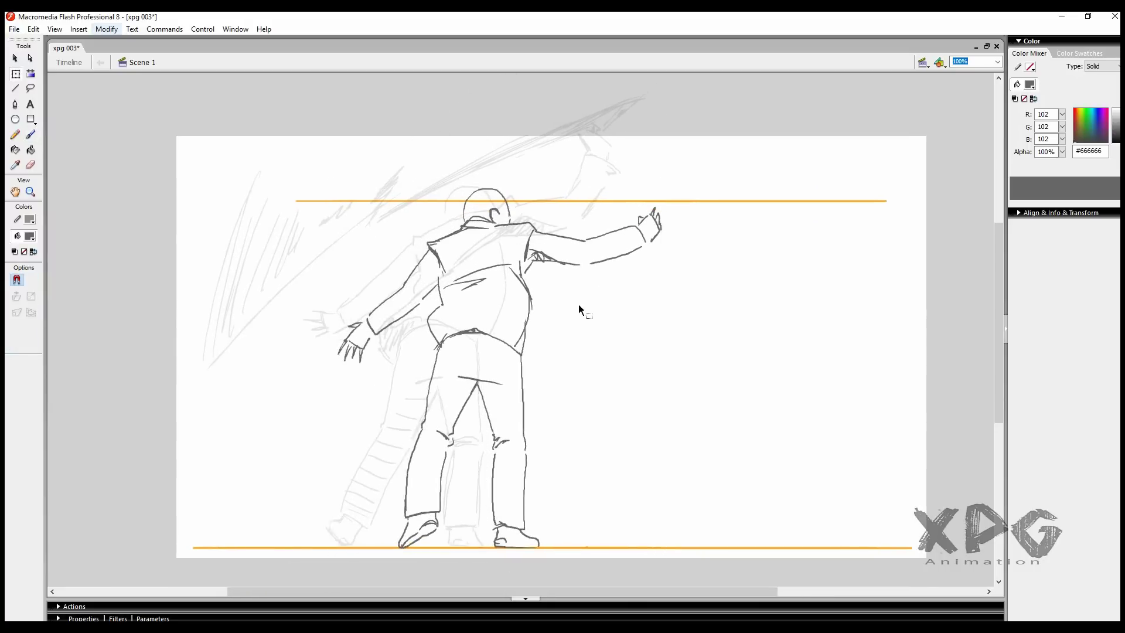
drag(386, 328, 398, 349)
drag(410, 287, 457, 293)
drag(468, 301, 480, 322)
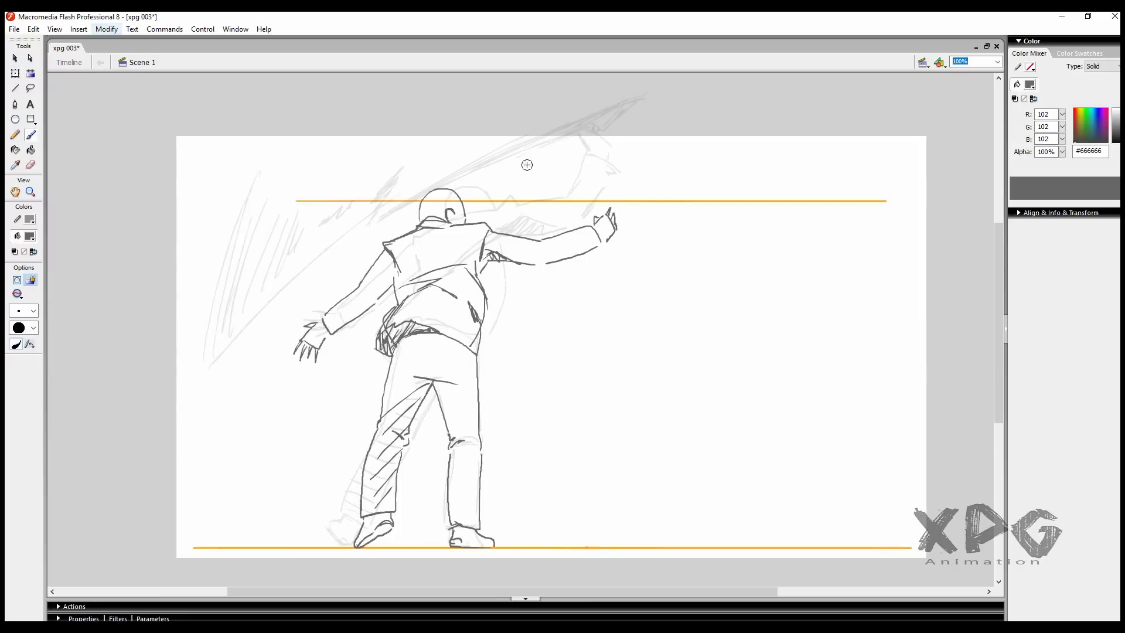
Step: Add motion strokes around the raised hand and redraw the shoulder, arm and hip outline
drag(530, 115, 653, 79)
drag(615, 188, 606, 287)
drag(580, 146, 668, 117)
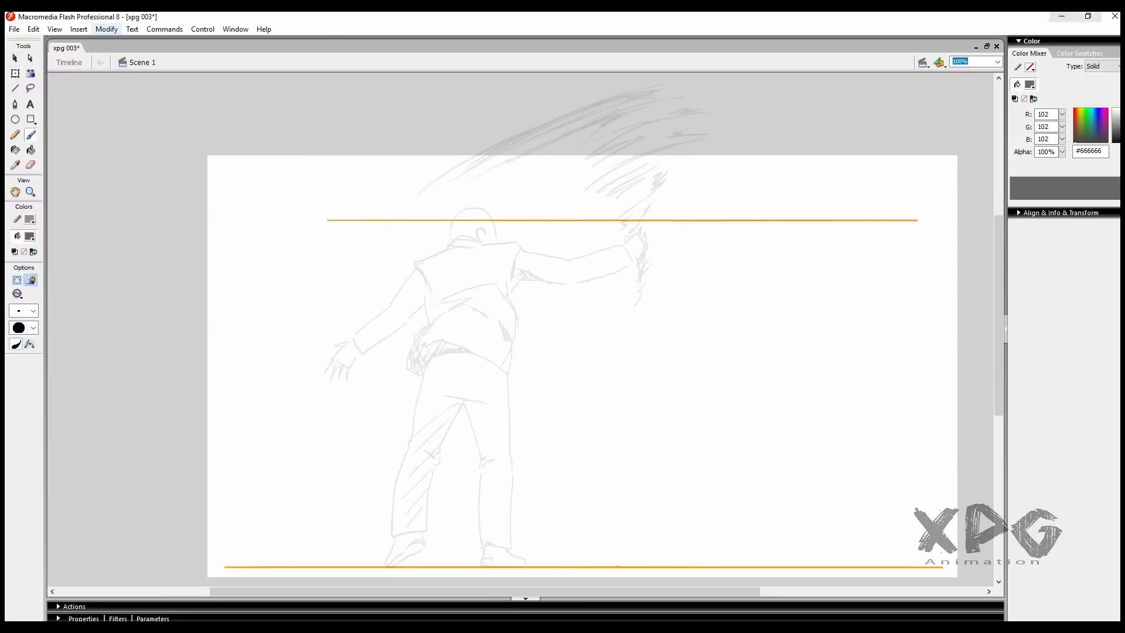
drag(447, 244, 408, 328)
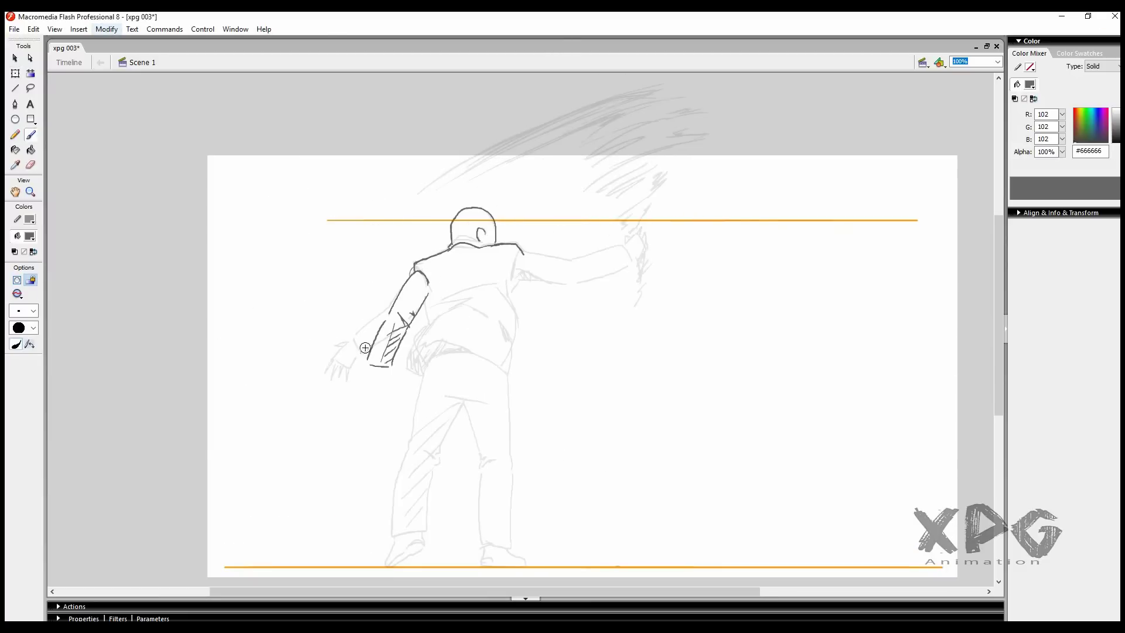
drag(426, 290, 401, 393)
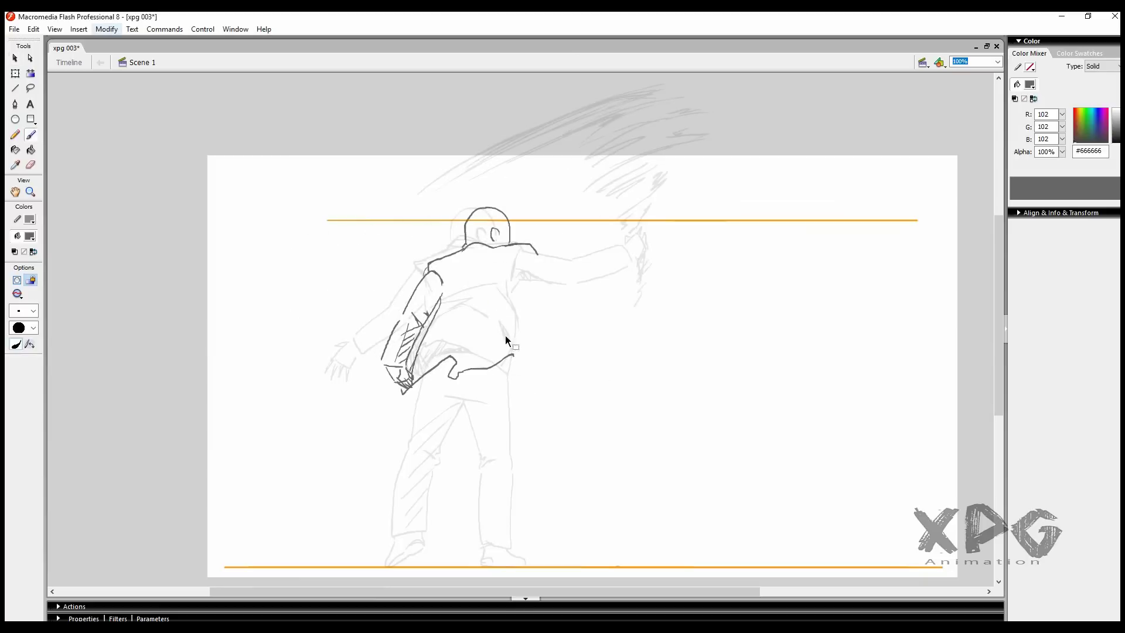
Step: Draw the left leg and foot and shade them with zigzag strokes
drag(428, 452, 450, 535)
mouse_move(457, 400)
mouse_down()
mouse_move(446, 454)
mouse_move(485, 527)
mouse_up()
mouse_move(492, 514)
mouse_down()
mouse_move(505, 541)
mouse_move(463, 571)
mouse_up()
scroll(527, 351, down, 3)
drag(468, 410, 496, 495)
drag(547, 451, 495, 504)
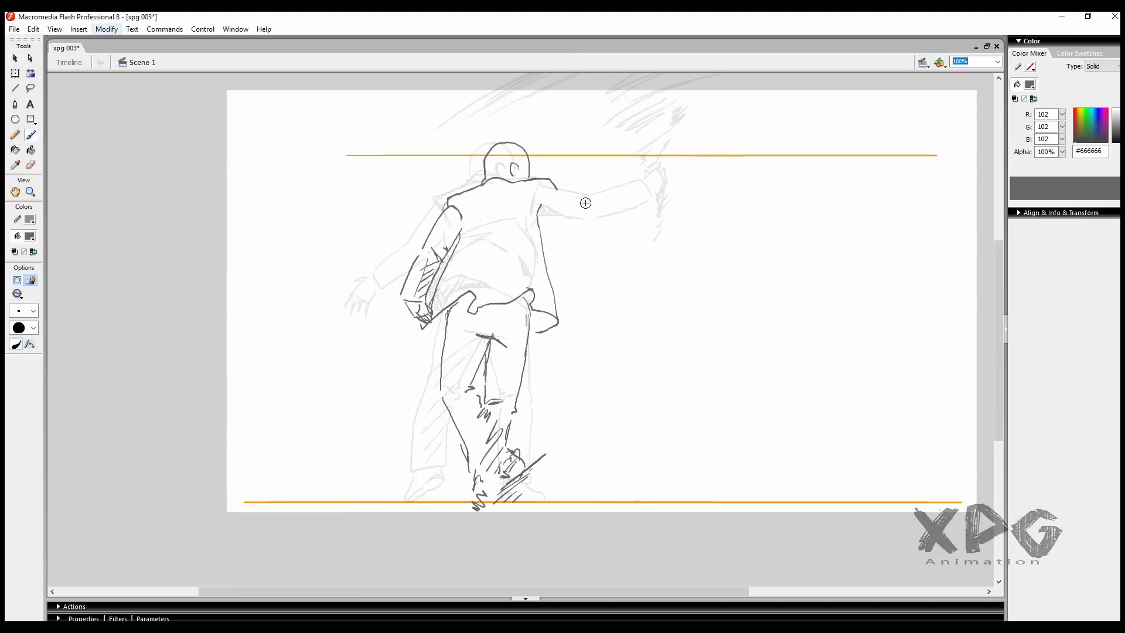
Step: Redraw the extended arm and streak a blade trail out to the right from the hand
drag(539, 182, 592, 199)
drag(551, 217, 643, 231)
drag(573, 258, 738, 182)
mouse_move(738, 182)
mouse_down()
mouse_move(643, 220)
mouse_move(732, 313)
mouse_up()
drag(878, 137, 785, 281)
Step: On a new blank keyframe, draw the head, shoulder, jacket and legs of the next pose
key(F7)
drag(382, 218, 423, 218)
drag(422, 217, 349, 249)
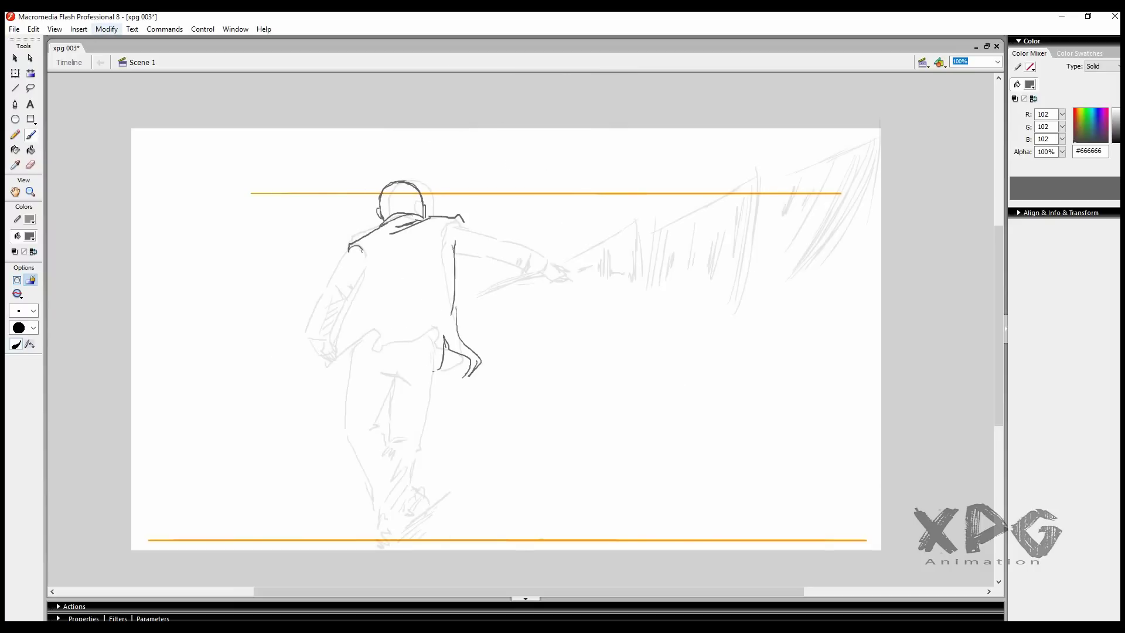
drag(364, 348, 434, 370)
mouse_move(371, 303)
mouse_down()
mouse_move(314, 391)
mouse_move(424, 516)
mouse_up()
mouse_move(420, 375)
mouse_down()
mouse_move(394, 448)
mouse_move(501, 533)
mouse_up()
drag(480, 483, 440, 557)
Step: Add both arms and hands, then hatch the thigh and outline the lower leg and foot
drag(362, 258, 315, 300)
drag(339, 304, 324, 331)
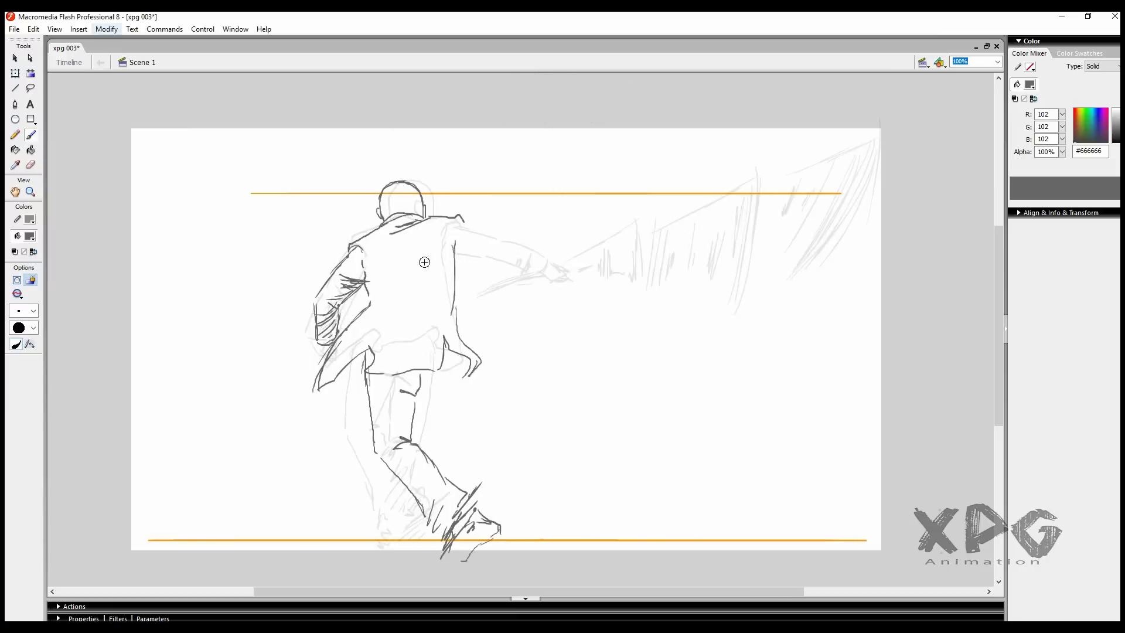
drag(455, 222, 530, 253)
drag(458, 247, 514, 258)
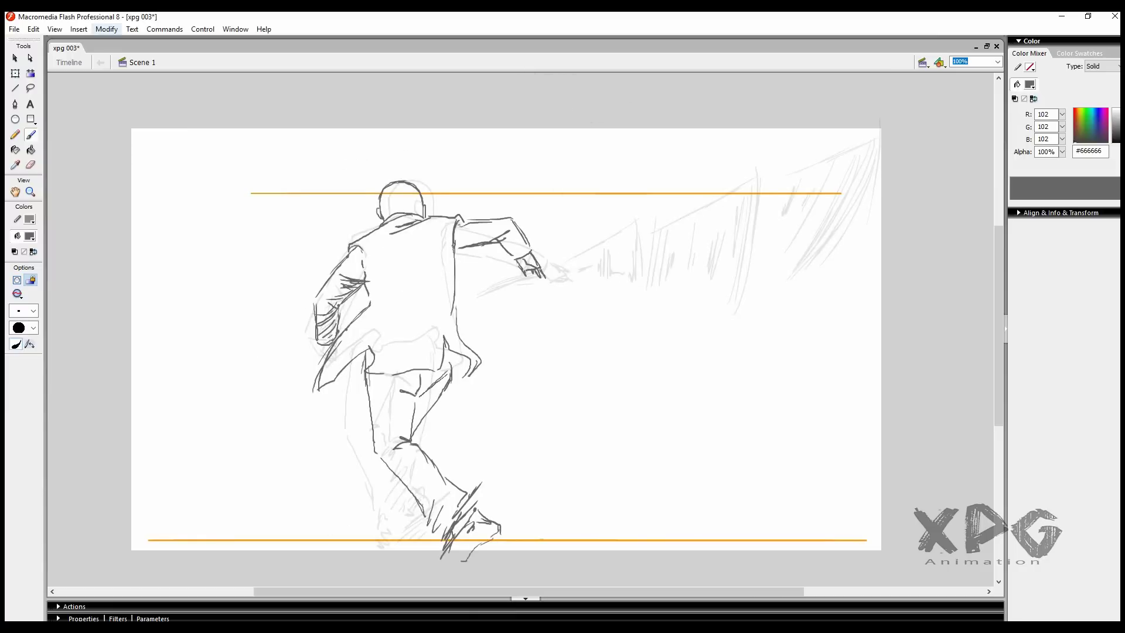
drag(448, 379, 416, 413)
drag(433, 404, 415, 431)
drag(386, 458, 370, 527)
drag(371, 530, 399, 481)
Step: Shrink the whole figure slightly with Free Transform and return to the Brush
key(ctrl+a)
key(q)
drag(546, 545, 538, 536)
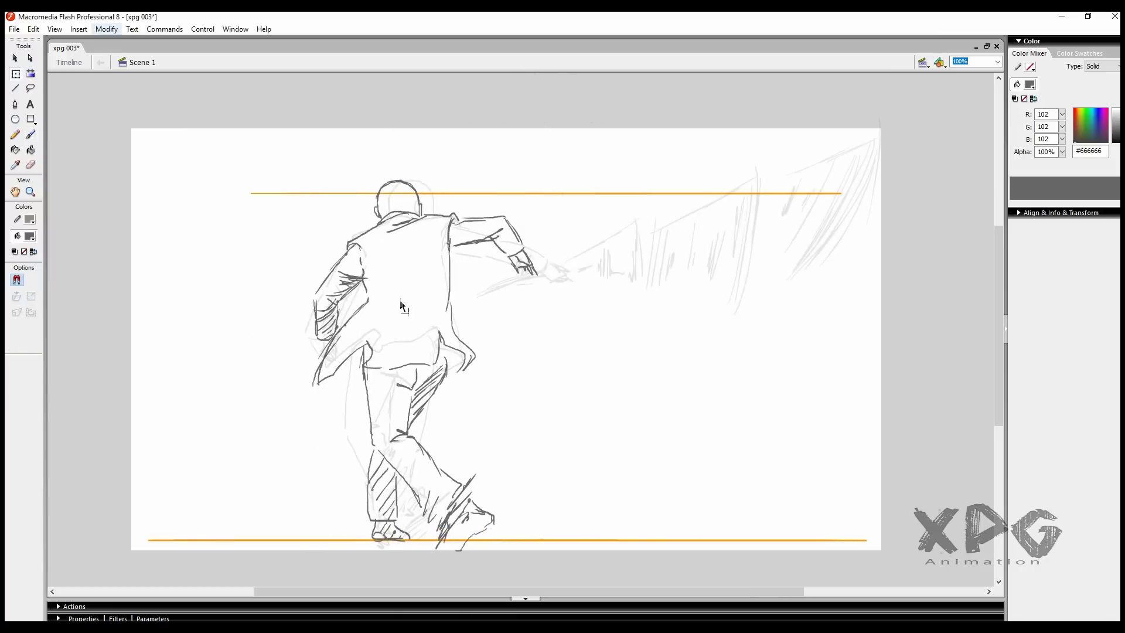
key(b)
drag(363, 346, 320, 387)
Step: Hatch the coat tail and upper arm, and add lines beside and below the hand
drag(445, 346, 460, 381)
mouse_move(454, 243)
mouse_down()
mouse_move(513, 229)
mouse_move(531, 265)
mouse_up()
drag(521, 275, 513, 444)
mouse_move(637, 359)
mouse_down()
mouse_move(525, 443)
mouse_move(518, 410)
mouse_up()
Step: Finish the hatching, then on a new blank keyframe draw the turning pose's head, back and jacket
drag(582, 287, 521, 322)
key(F7)
drag(408, 210, 453, 212)
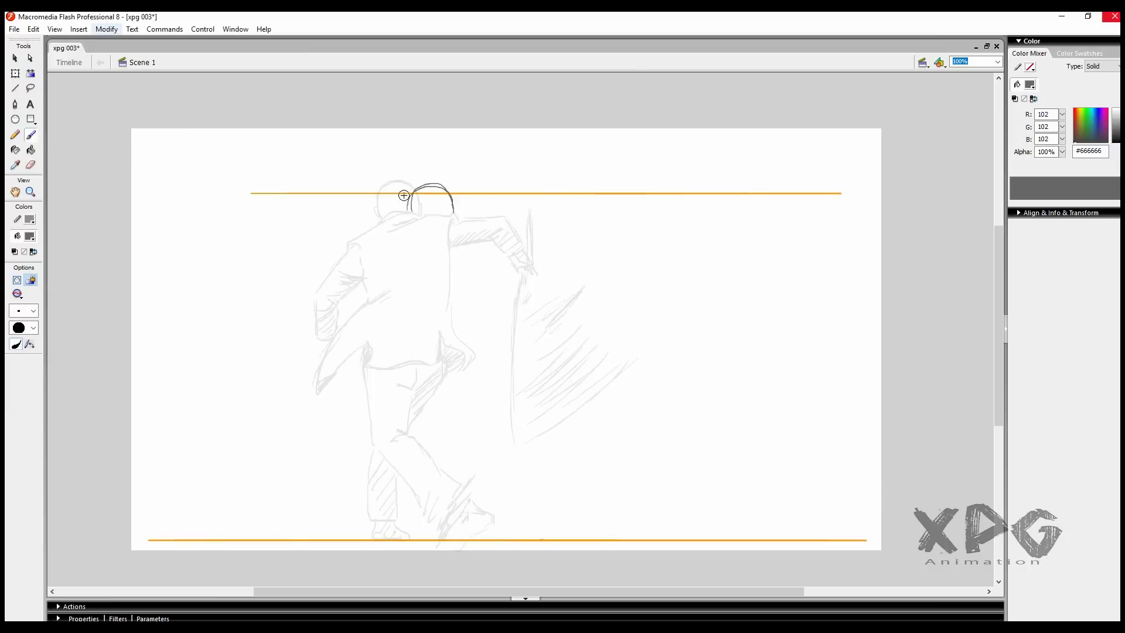
drag(404, 263, 429, 322)
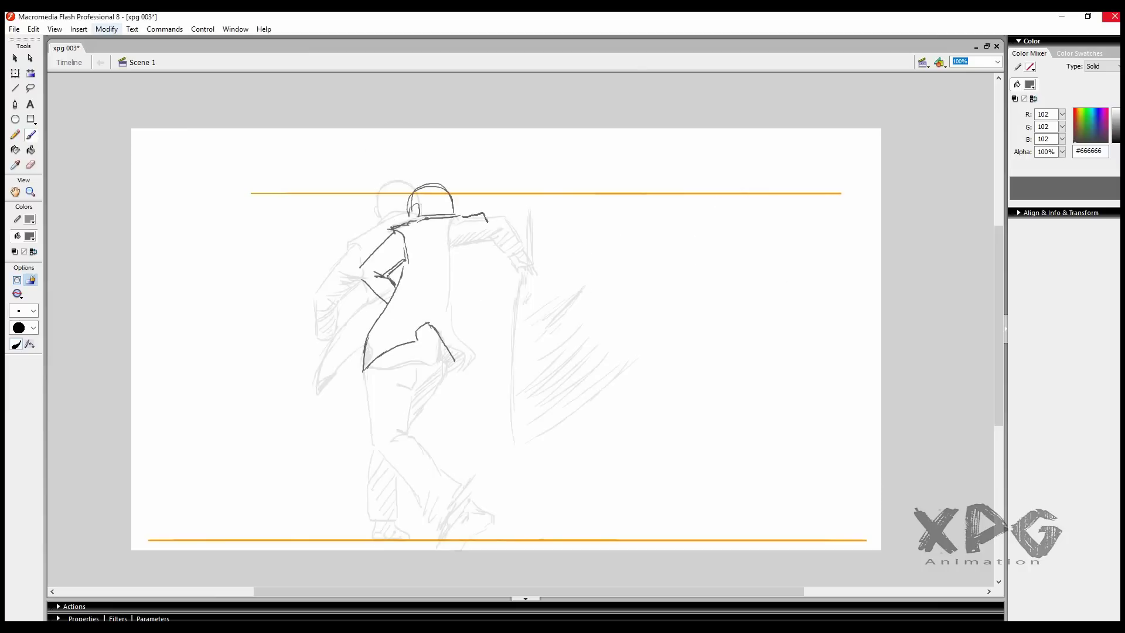
mouse_move(421, 231)
mouse_down()
mouse_move(475, 214)
mouse_move(479, 296)
mouse_move(512, 349)
mouse_up()
drag(511, 347, 454, 360)
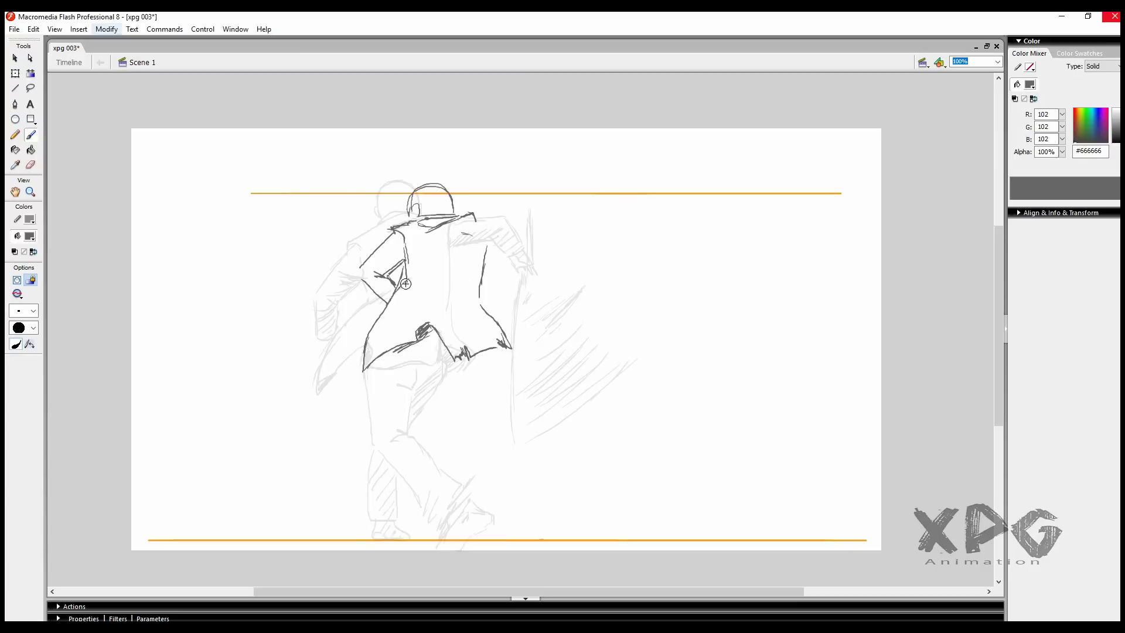
drag(405, 284, 436, 269)
Step: Mark the jacket sides and draw the turning pose's hips, legs and foot
drag(481, 258, 454, 304)
drag(401, 343, 404, 347)
drag(410, 444, 465, 521)
mouse_move(421, 375)
mouse_down()
mouse_move(451, 363)
mouse_move(443, 436)
mouse_up()
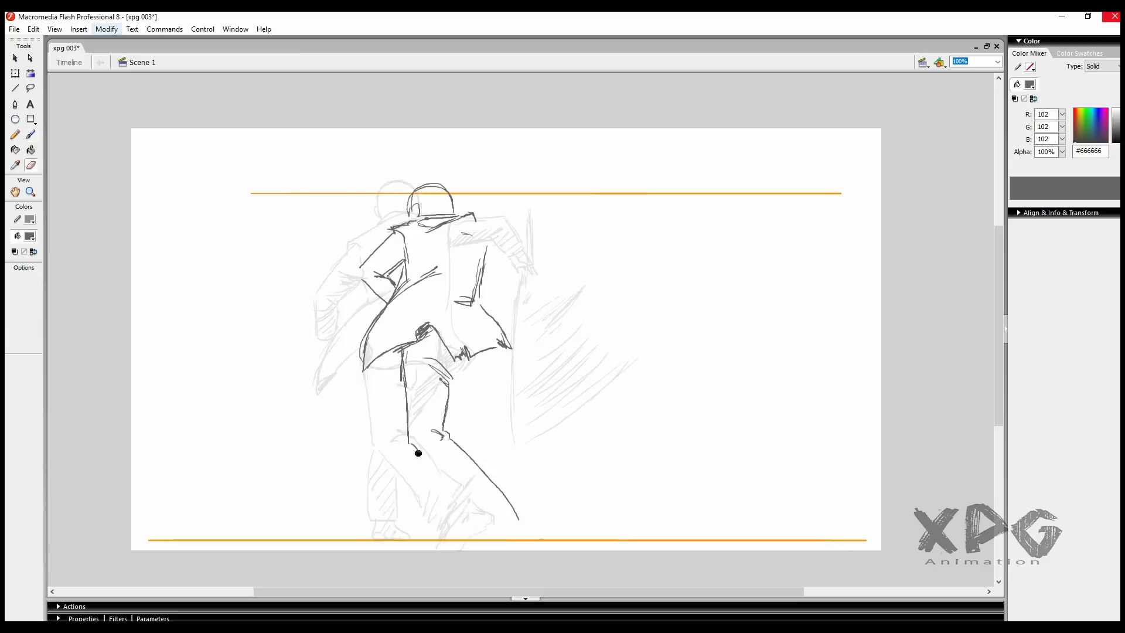
mouse_move(468, 352)
mouse_down()
mouse_move(451, 399)
mouse_move(451, 378)
mouse_up()
drag(407, 396, 383, 447)
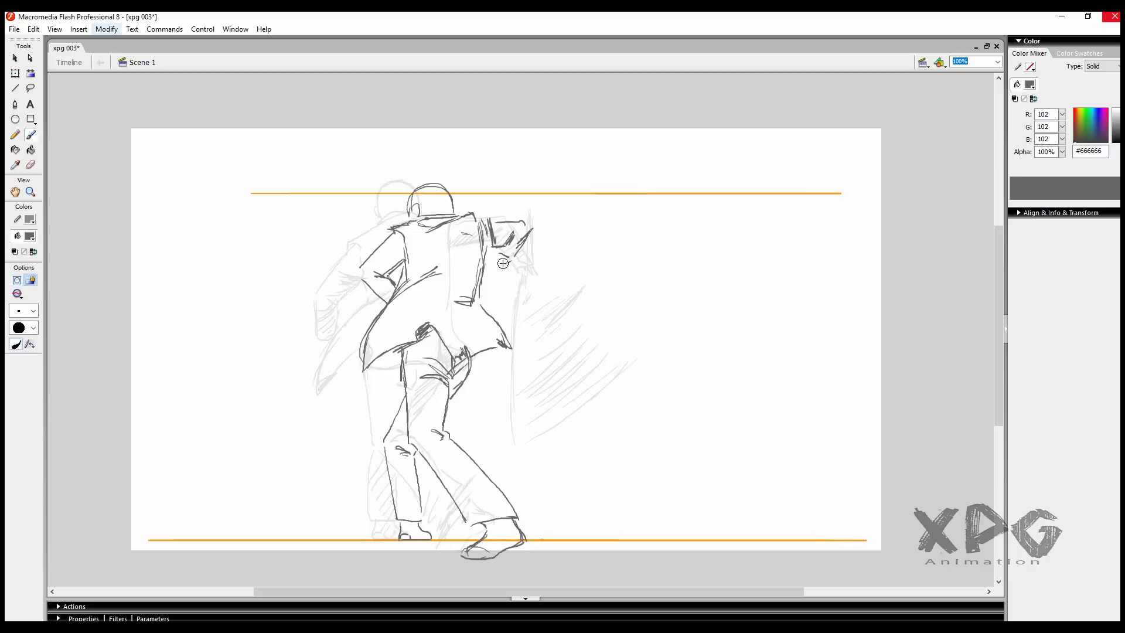
Step: On the next frame, finish the legs and draw a hatched sweep trail from the shoulder down-left
key(.)
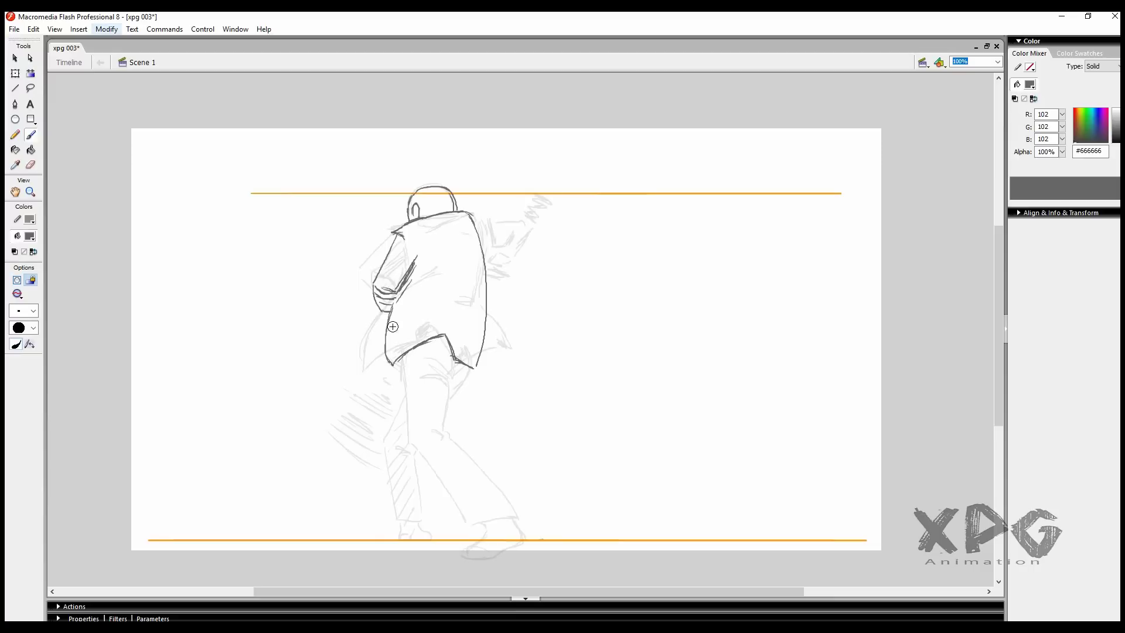
drag(451, 436, 514, 507)
drag(409, 438, 470, 523)
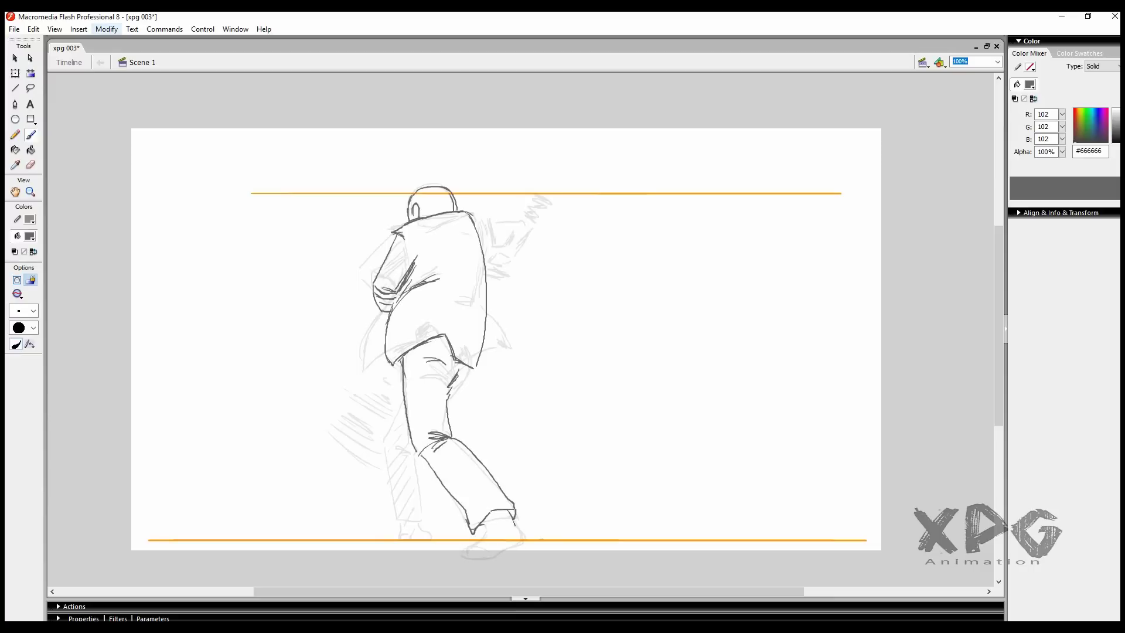
drag(406, 384, 392, 507)
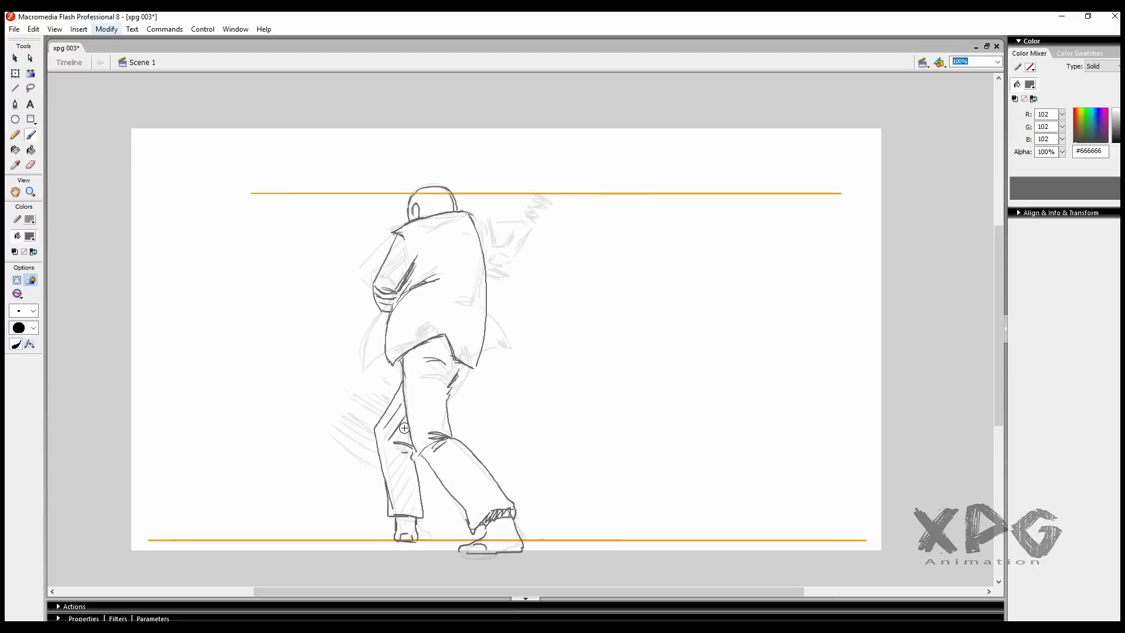
drag(404, 428, 391, 463)
drag(391, 228, 274, 472)
drag(230, 293, 269, 463)
drag(369, 234, 352, 275)
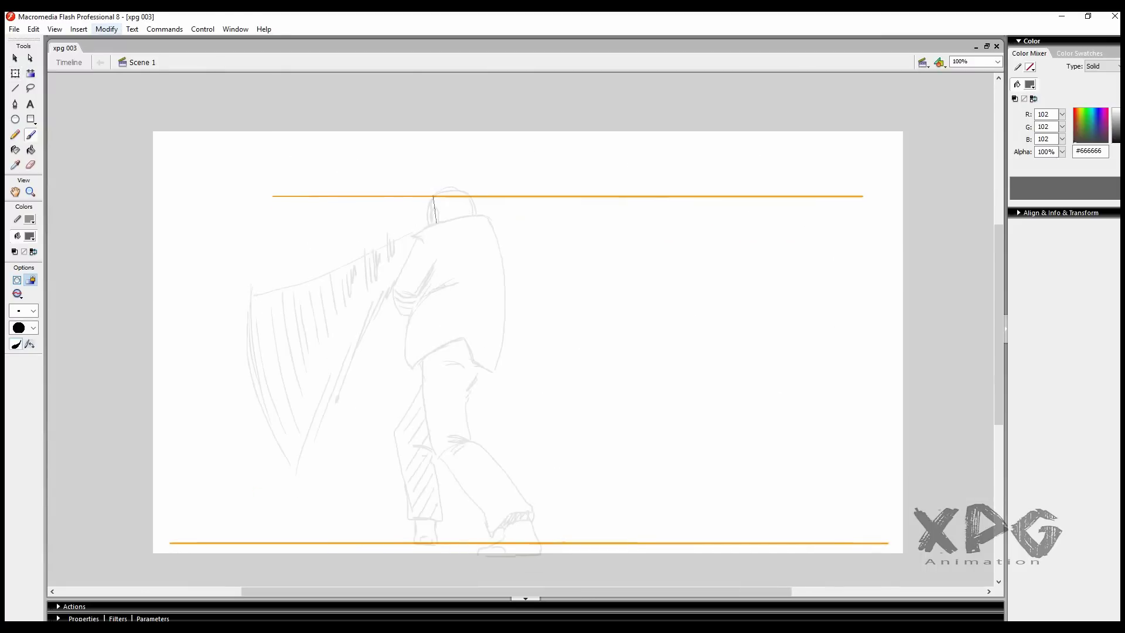
Step: Draw the next pose's head, torso and waistband with a zigzag-hatched trail sweeping left
mouse_move(434, 210)
mouse_down()
mouse_move(457, 226)
mouse_move(477, 375)
mouse_up()
mouse_move(433, 213)
mouse_down()
mouse_move(410, 328)
mouse_move(416, 320)
mouse_up()
drag(361, 237, 496, 246)
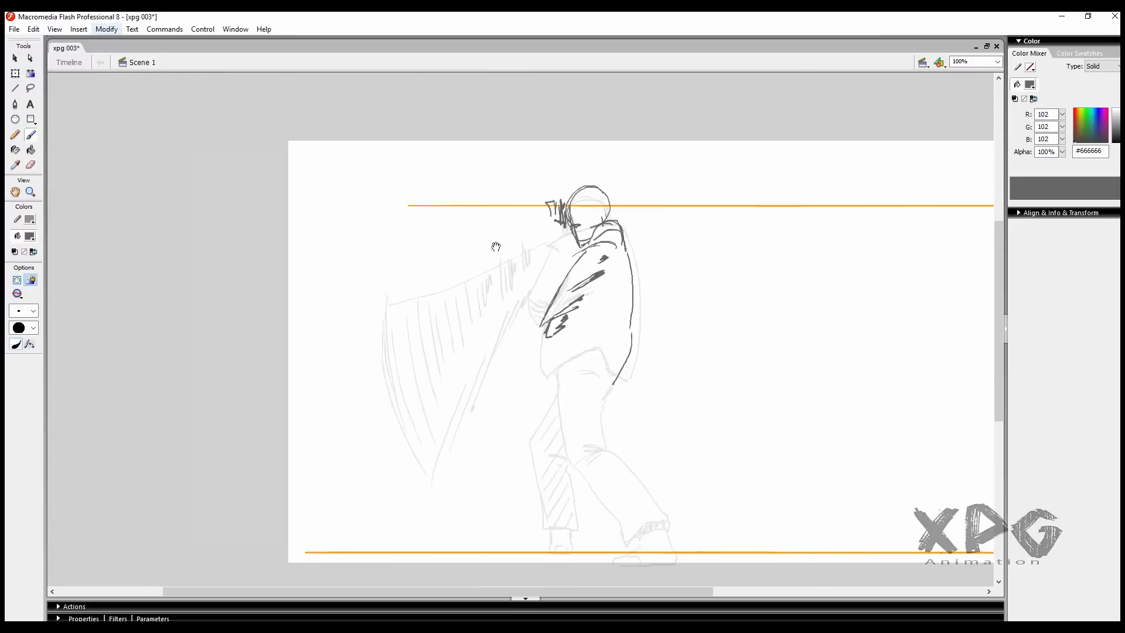
drag(533, 200, 246, 119)
drag(252, 123, 293, 285)
drag(298, 216, 416, 258)
drag(428, 234, 536, 202)
Step: Draw this pose's legs, feet, hatched back leg and coat, then play the test movie
mouse_move(551, 380)
mouse_down()
mouse_move(612, 375)
mouse_move(561, 451)
mouse_up()
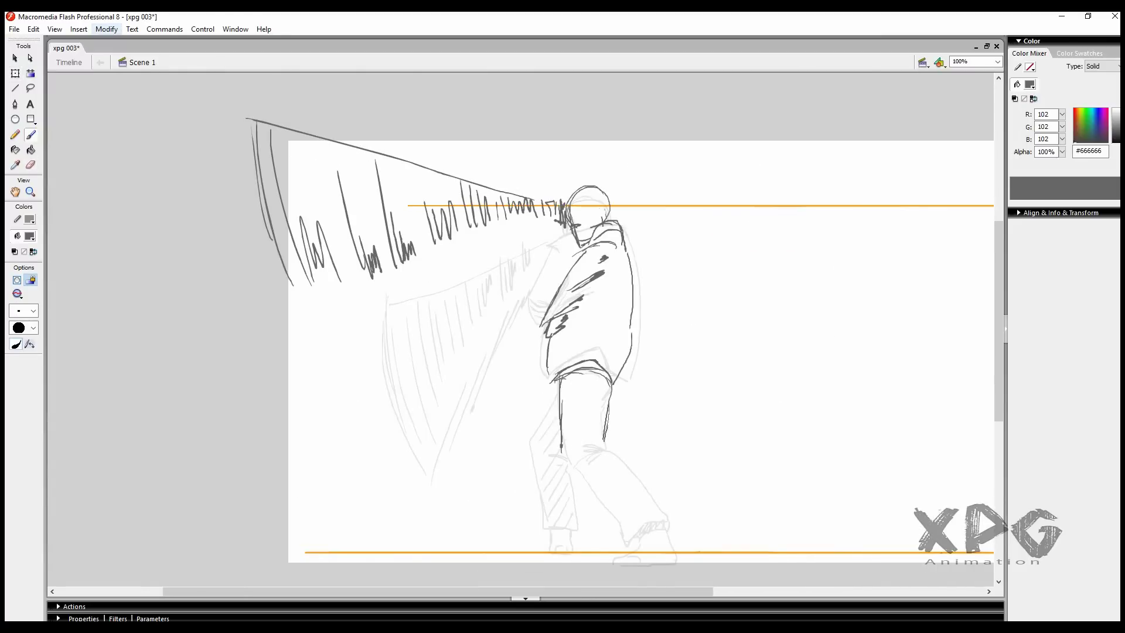
drag(585, 351, 568, 336)
drag(588, 438, 633, 515)
drag(546, 452, 599, 530)
drag(585, 546, 642, 543)
mouse_move(524, 389)
mouse_down()
mouse_move(505, 409)
mouse_move(541, 512)
mouse_up()
drag(530, 404, 509, 462)
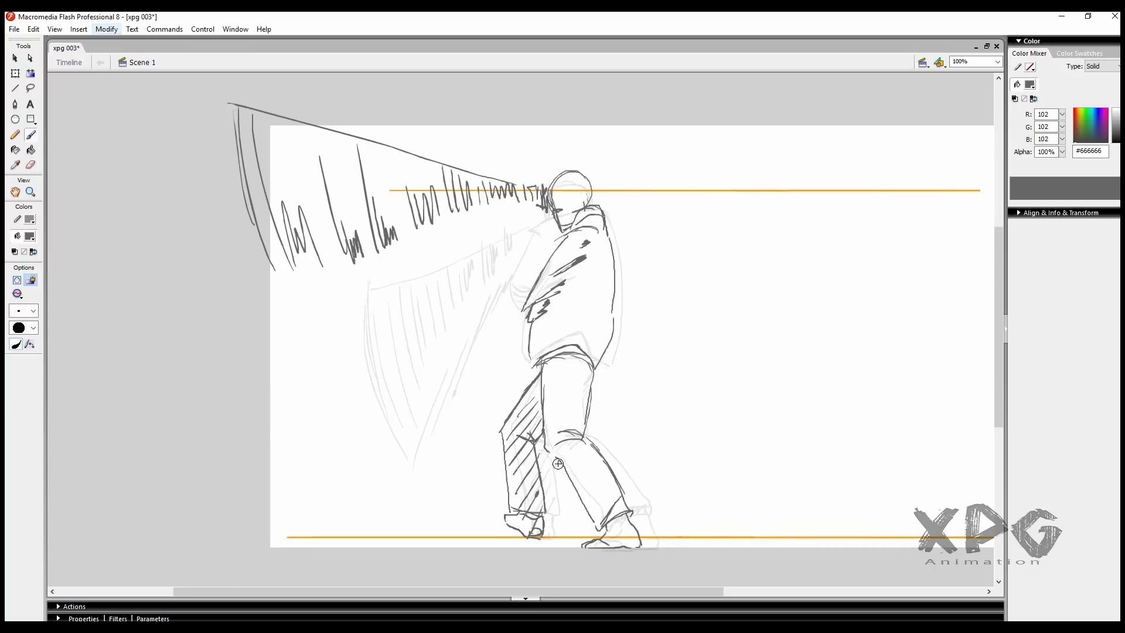
drag(583, 232, 512, 304)
drag(606, 270, 530, 345)
drag(597, 209, 615, 381)
drag(591, 428, 573, 372)
key(ctrl+Return)
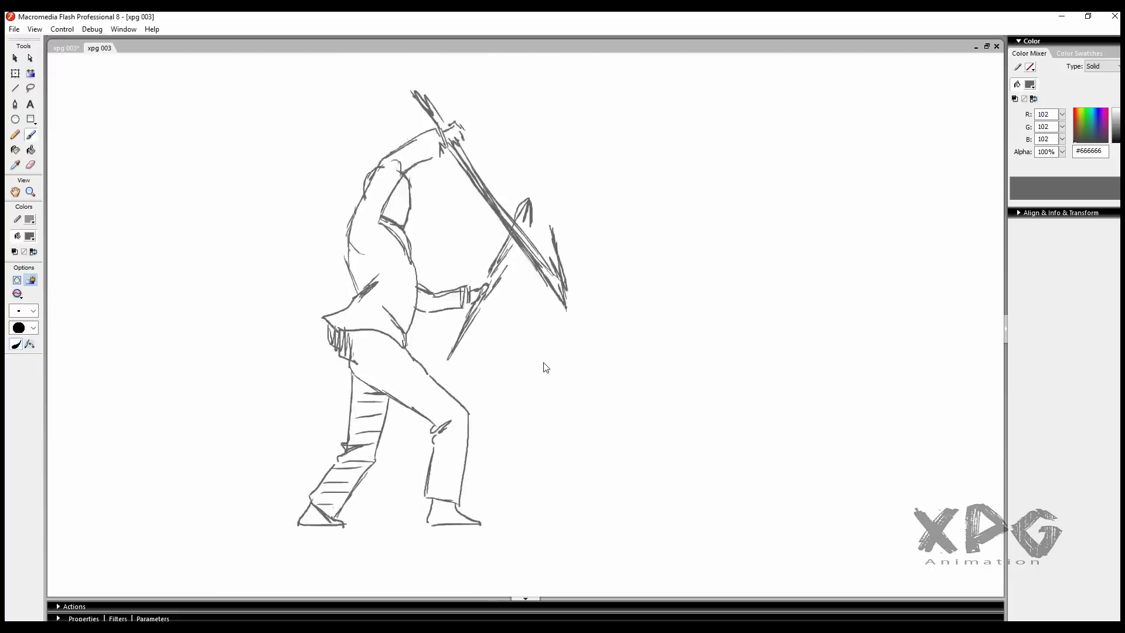
Step: Close the test movie and outline the pose's head, shoulder, folded arm and jacket
key(ctrl+w)
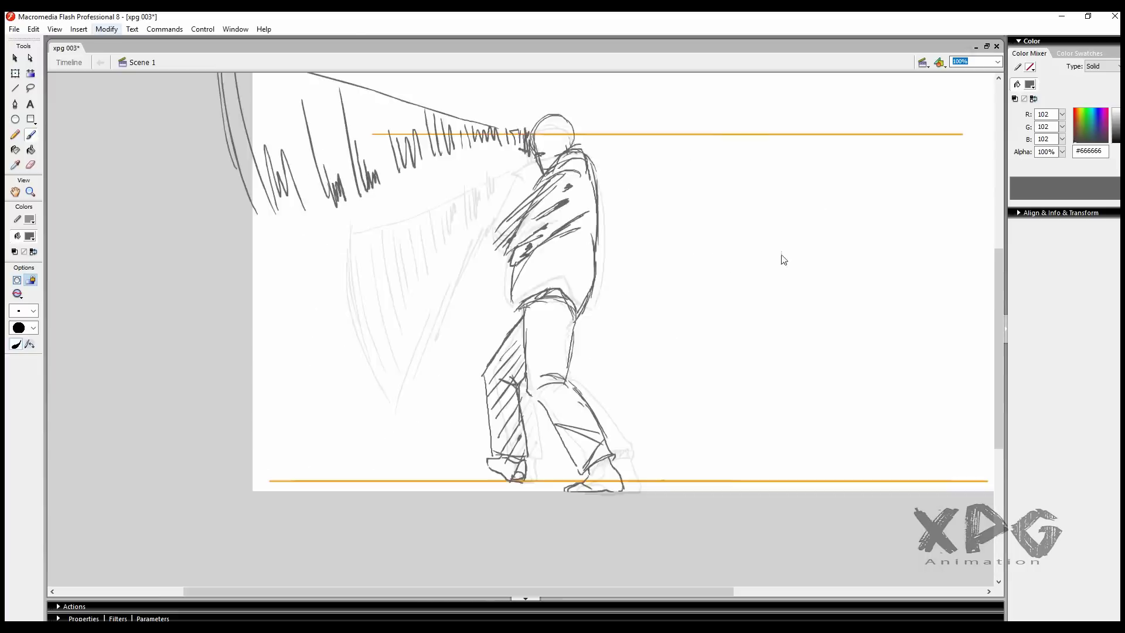
drag(547, 172, 571, 152)
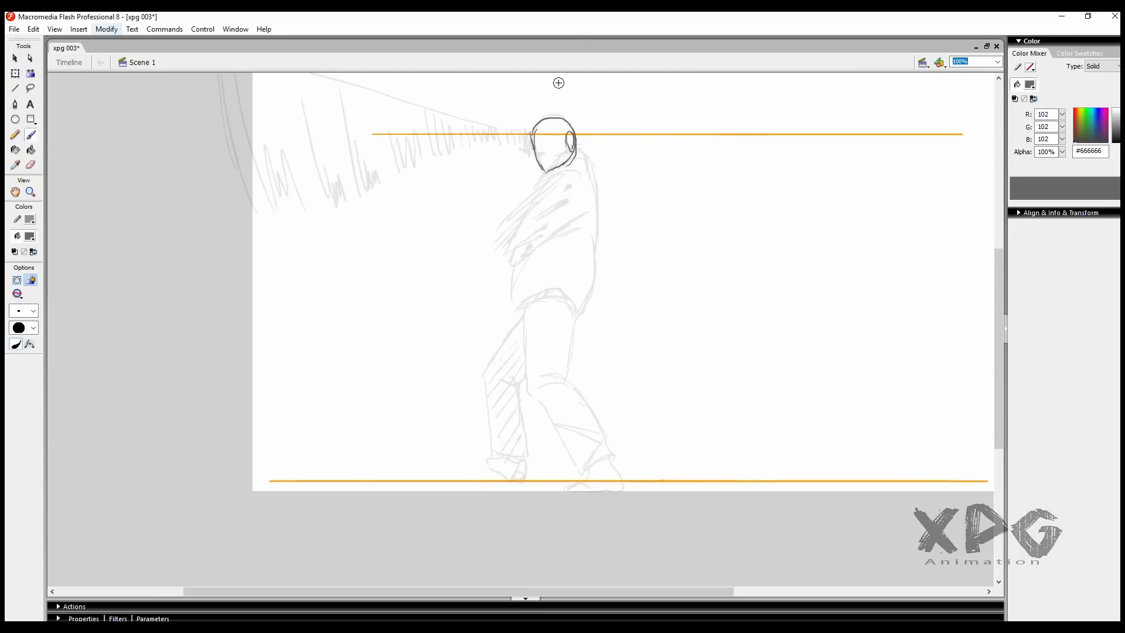
mouse_move(577, 196)
mouse_down()
mouse_move(612, 208)
mouse_move(548, 246)
mouse_up()
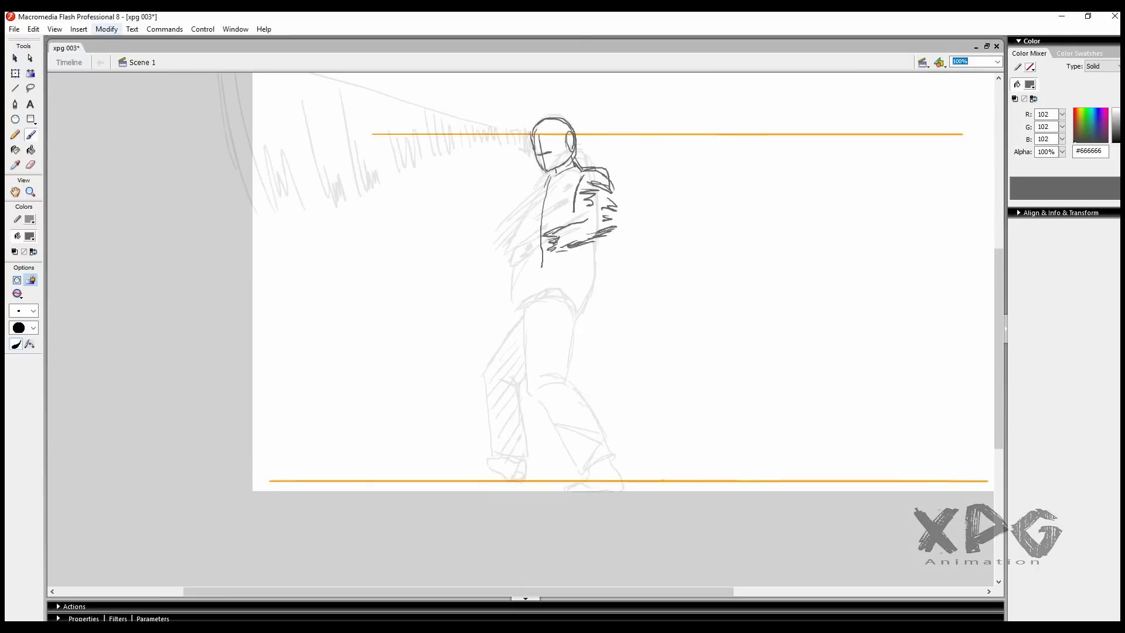
drag(573, 169, 542, 234)
drag(542, 234, 589, 227)
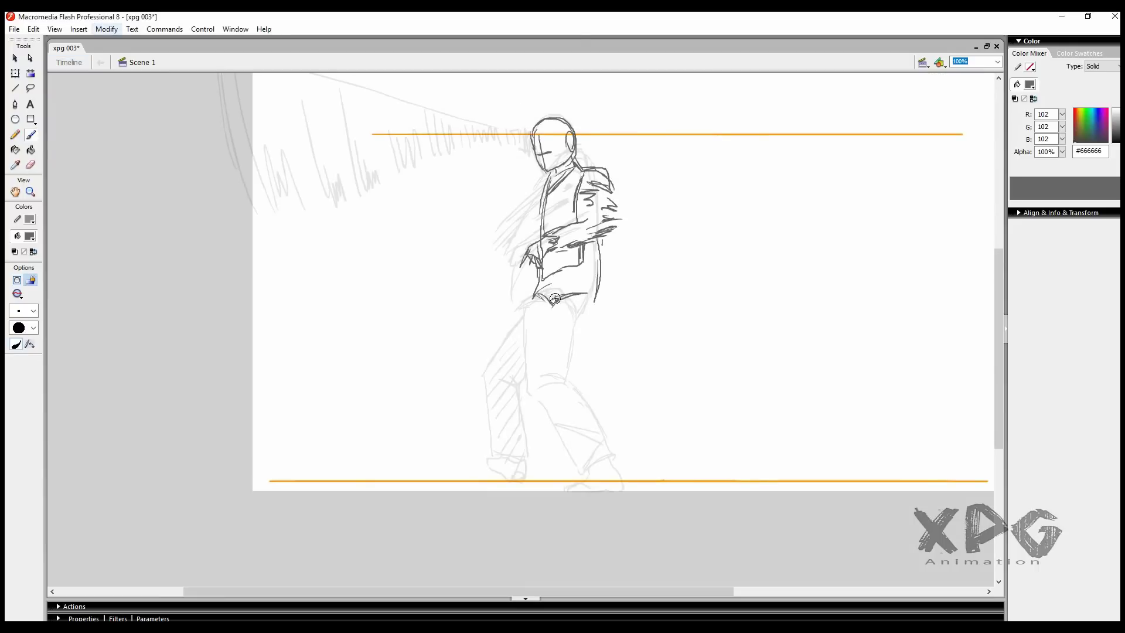
Step: Outline both legs down to the feet and hatch the left leg
drag(598, 288, 574, 369)
drag(562, 366, 618, 454)
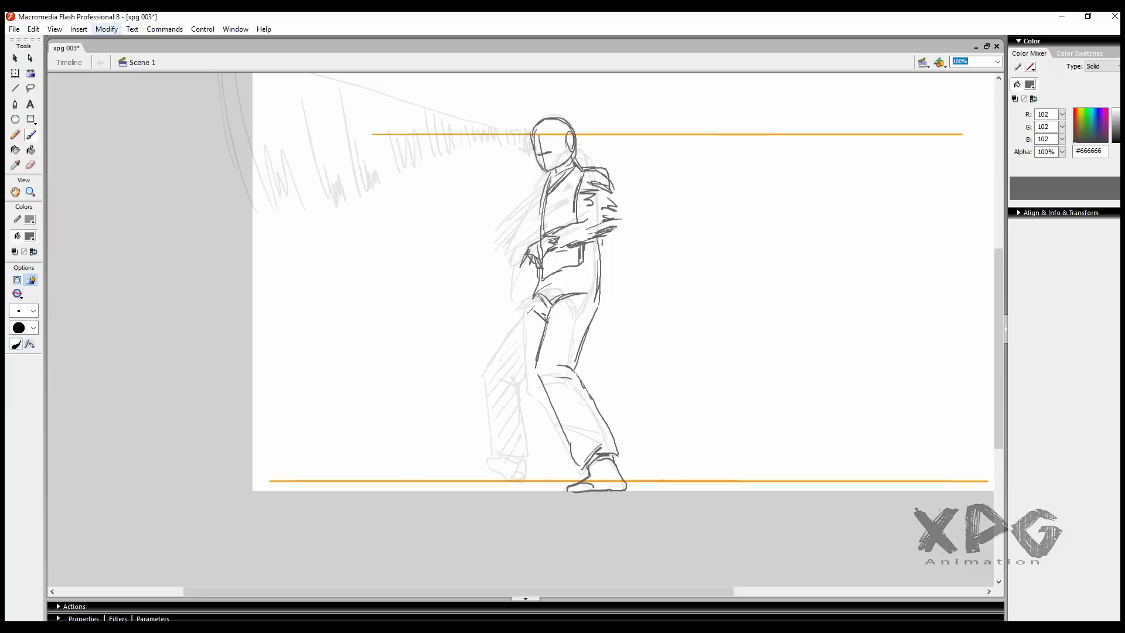
drag(534, 299, 483, 369)
mouse_move(503, 362)
mouse_down()
mouse_move(509, 448)
mouse_move(475, 452)
mouse_up()
mouse_move(476, 454)
mouse_down()
mouse_move(508, 452)
mouse_move(493, 477)
mouse_up()
drag(510, 378, 486, 474)
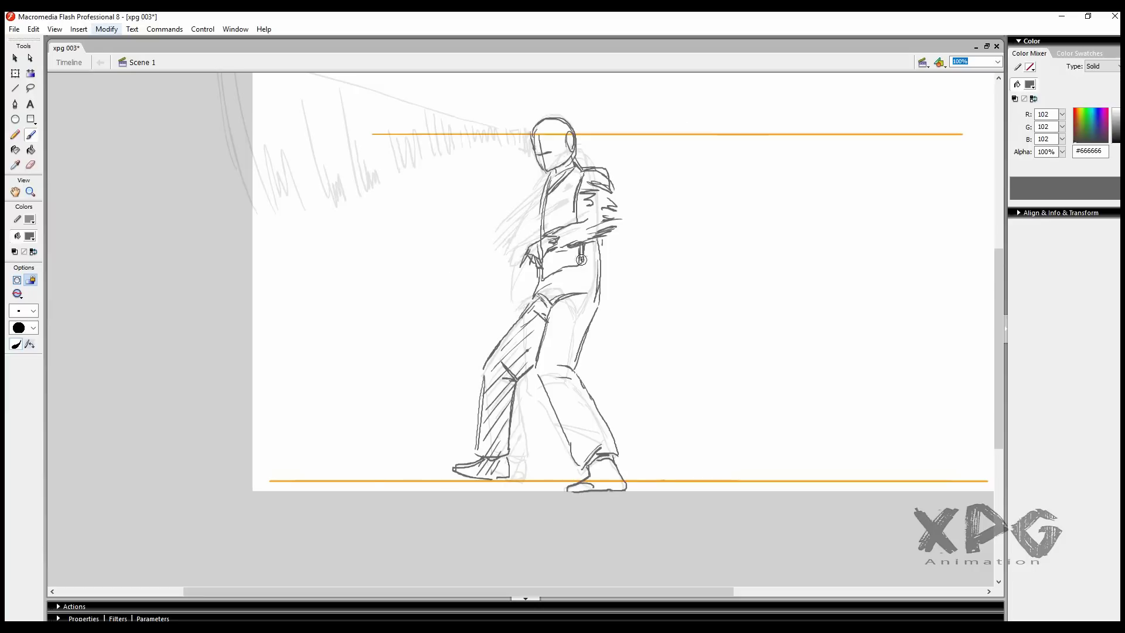
Step: Add torso and shoulder marks and draw the sword blur above the raised hand
drag(609, 246, 600, 313)
drag(529, 193, 548, 178)
drag(524, 217, 509, 178)
drag(507, 146, 489, 73)
key(q)
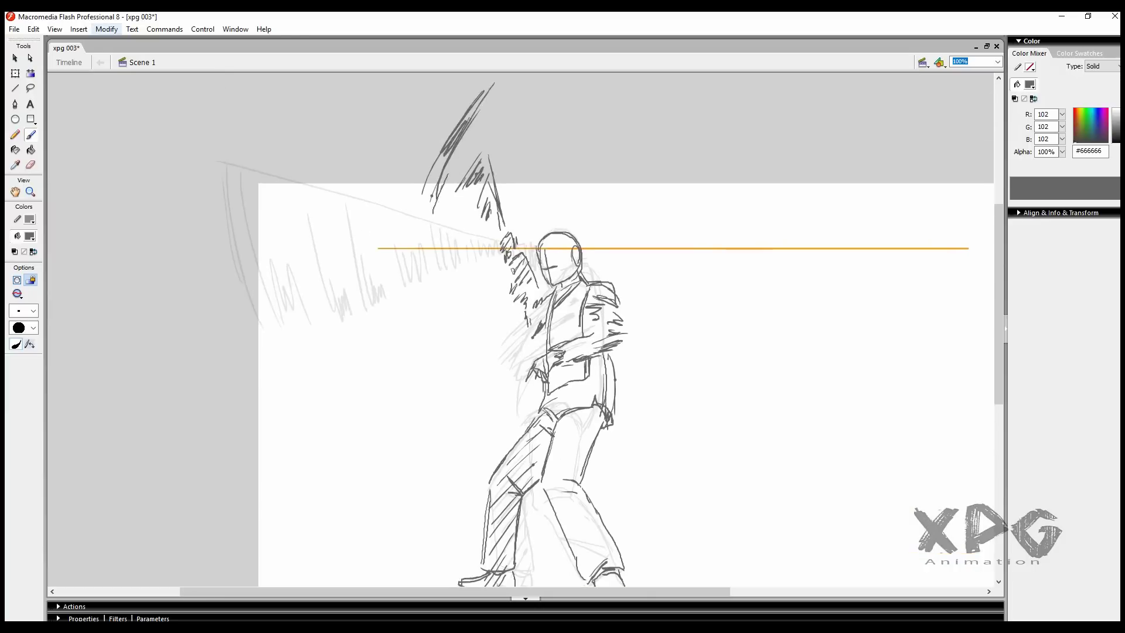
drag(614, 337, 565, 379)
Step: On a new blank keyframe, draw the head, torso, folded arm, raised arm and overhead sword
key(F7)
key(b)
drag(534, 162, 560, 350)
drag(566, 264, 565, 359)
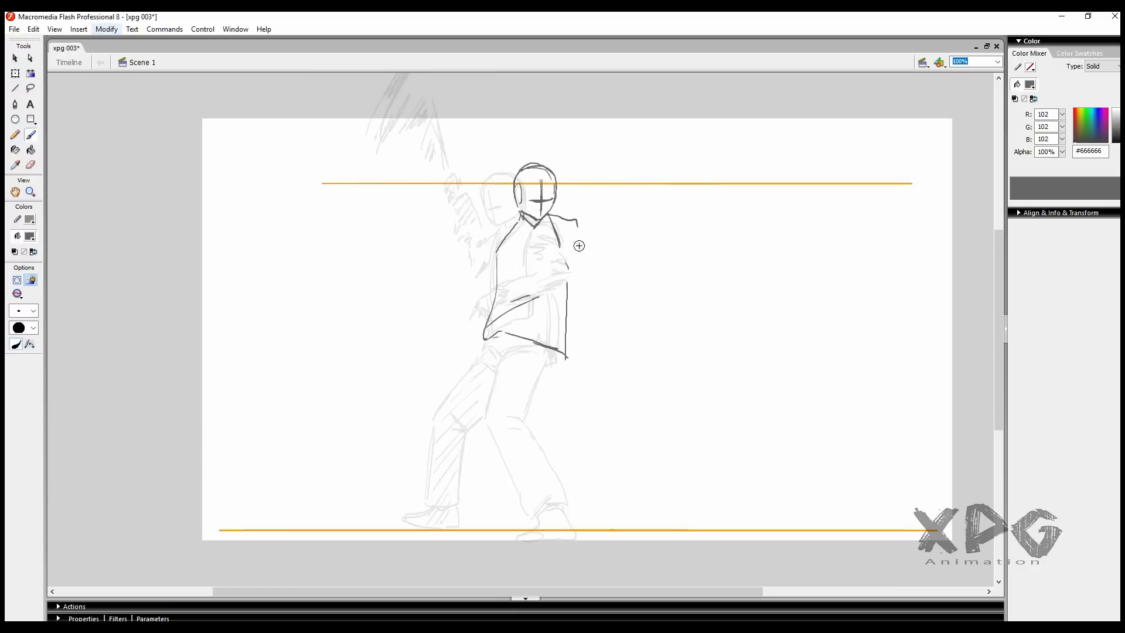
mouse_move(547, 215)
mouse_down()
mouse_move(607, 287)
mouse_move(520, 267)
mouse_up()
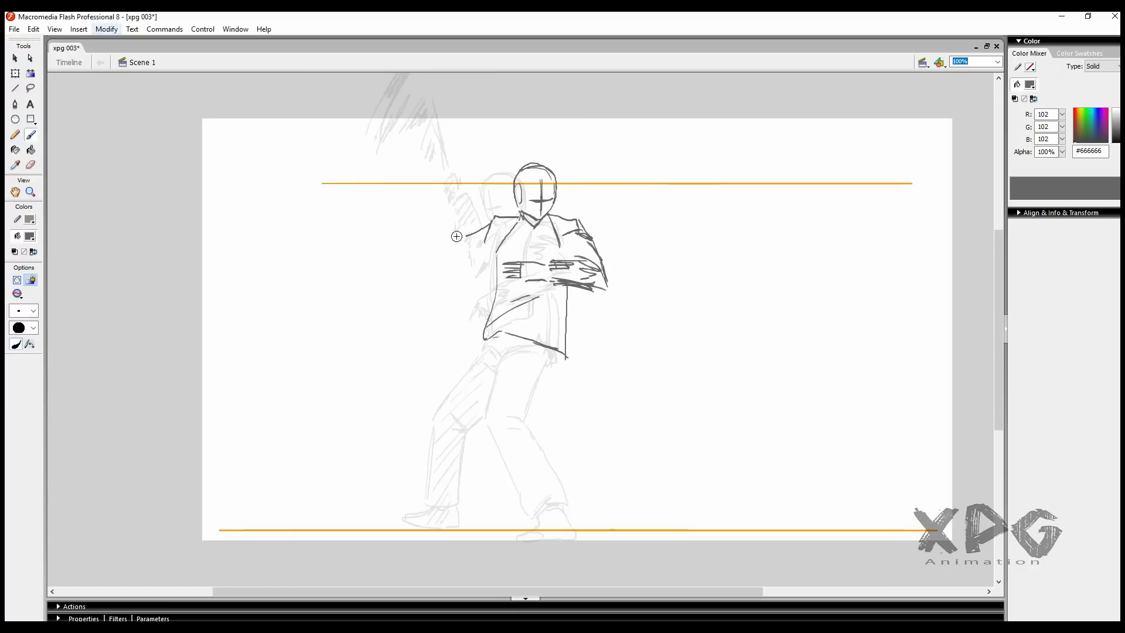
mouse_move(457, 236)
mouse_down()
mouse_move(445, 208)
mouse_move(395, 267)
mouse_up()
scroll(423, 196, up, 3)
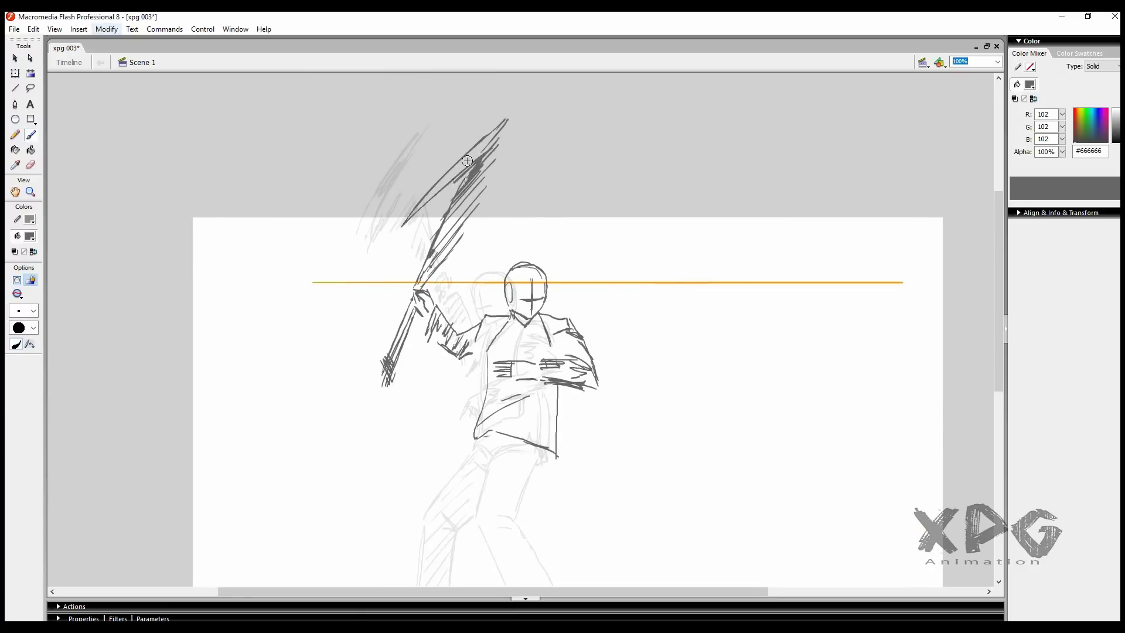
drag(404, 328, 468, 176)
scroll(457, 234, down, 3)
Step: Draw both legs and feet on the ground line, then begin a new keyframe with a head outline
drag(460, 334, 404, 485)
drag(476, 386, 443, 421)
drag(380, 515, 431, 518)
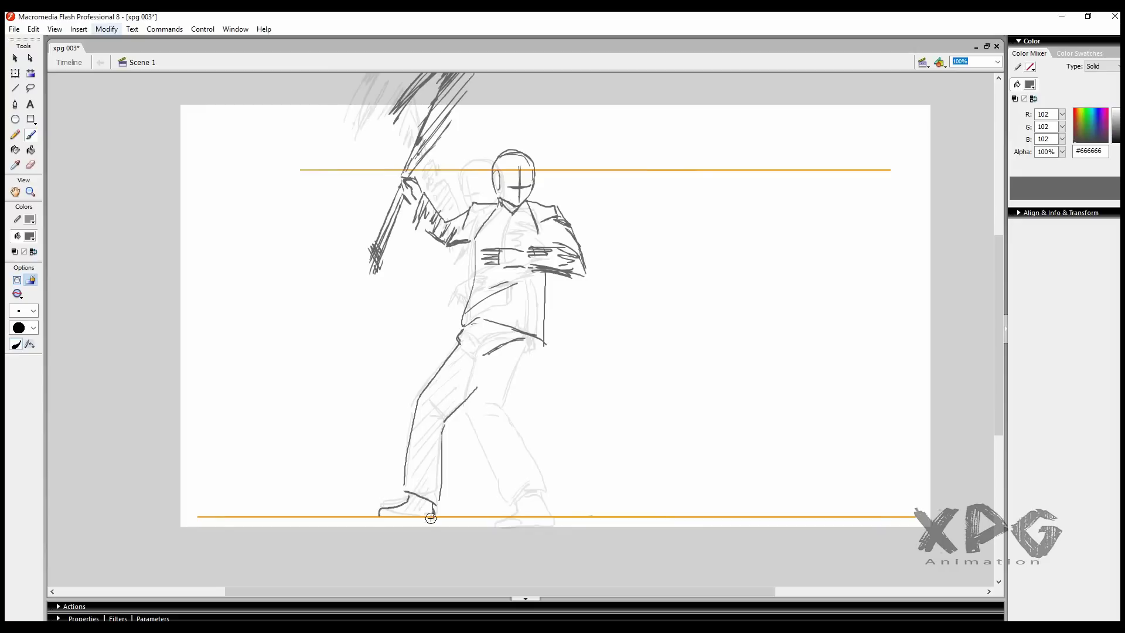
scroll(478, 385, down, 2)
scroll(478, 384, right, 3)
mouse_move(451, 290)
mouse_down()
mouse_move(434, 360)
mouse_move(466, 454)
mouse_up()
drag(396, 380, 424, 464)
drag(434, 471, 468, 476)
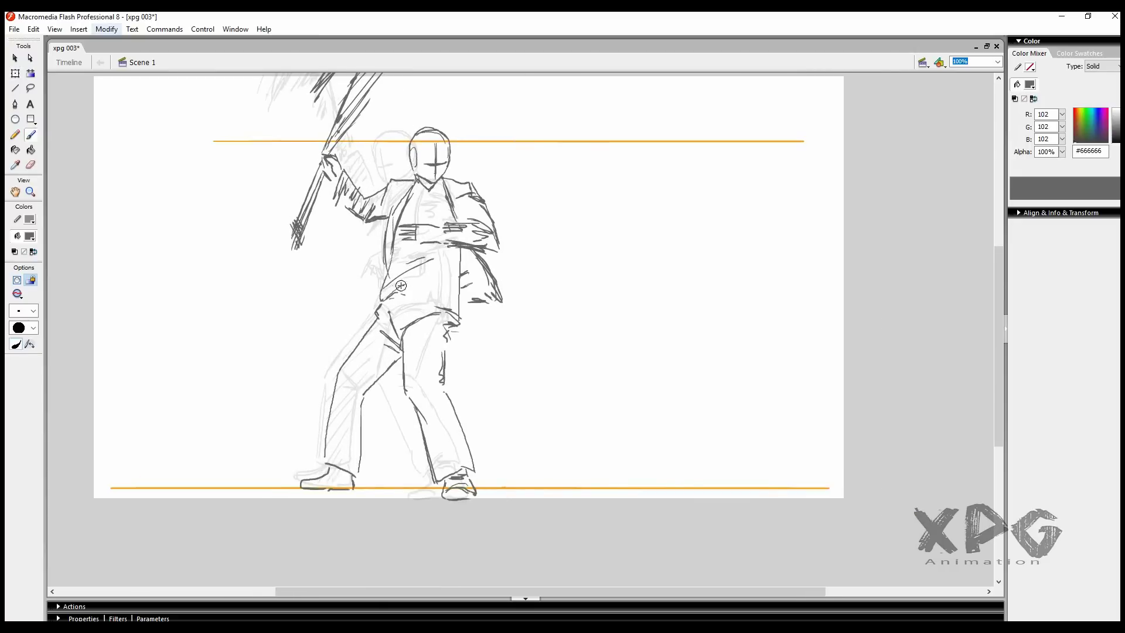
key(F7)
drag(460, 143, 470, 200)
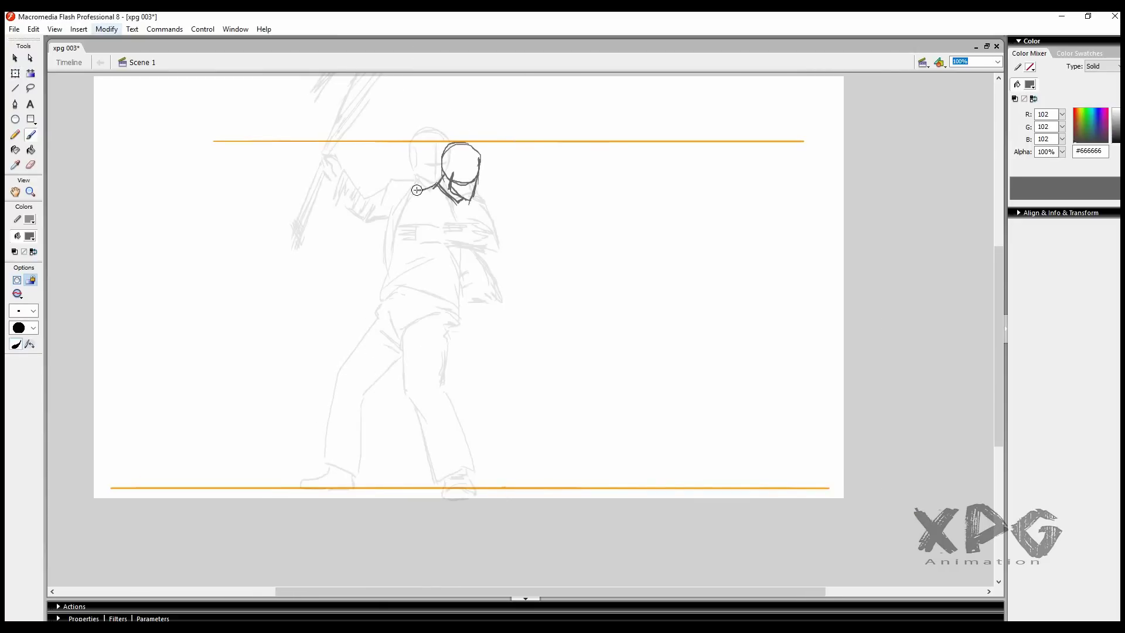
Step: Draw the torso, neck, hatched sword arm swinging left, belt and jacket side
drag(384, 270, 351, 182)
mouse_move(360, 228)
mouse_down()
mouse_move(319, 150)
mouse_move(451, 138)
mouse_up()
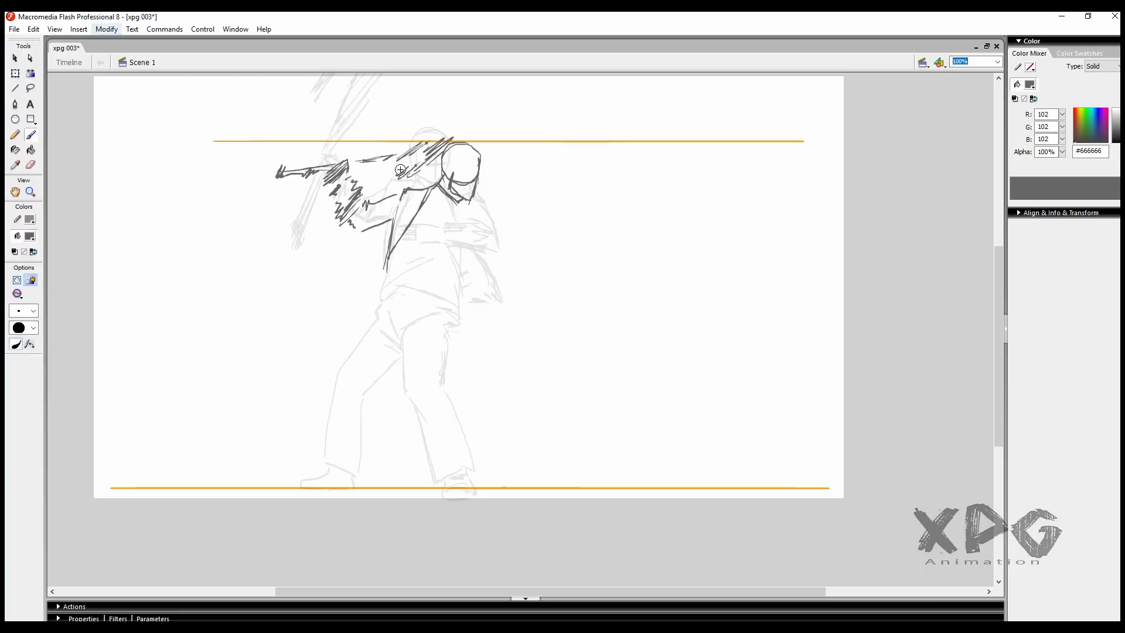
mouse_move(351, 170)
mouse_down()
mouse_move(472, 232)
mouse_move(383, 290)
mouse_up()
drag(472, 202, 512, 331)
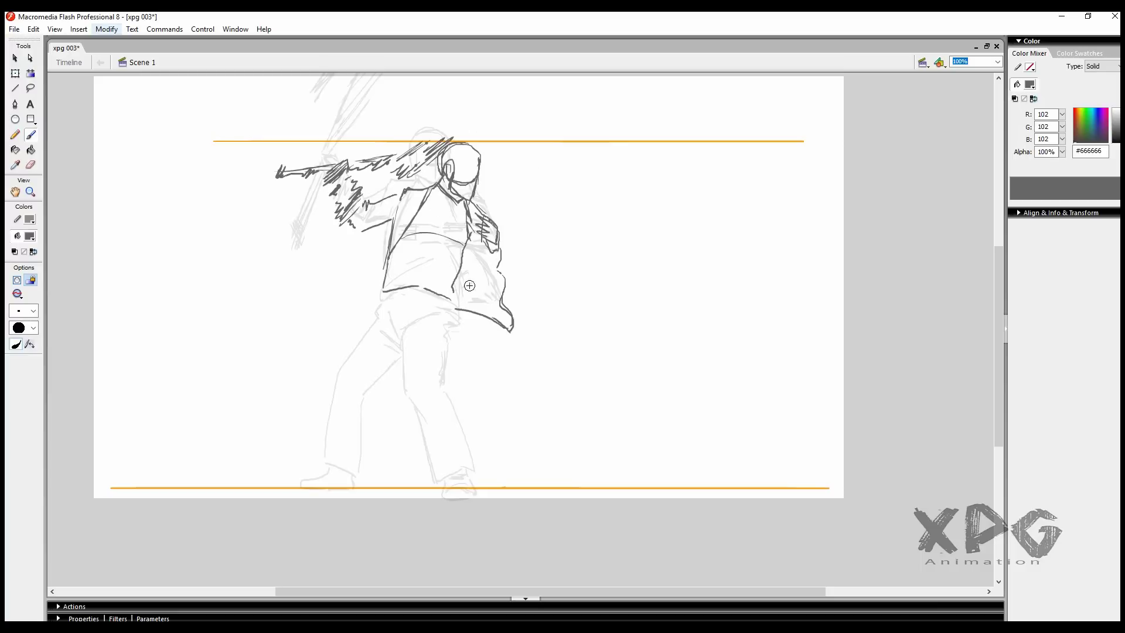
drag(495, 261, 459, 305)
Step: Draw the hatched legs and feet, compare with the neighbouring frame, and refine chest and knee
drag(450, 385, 470, 478)
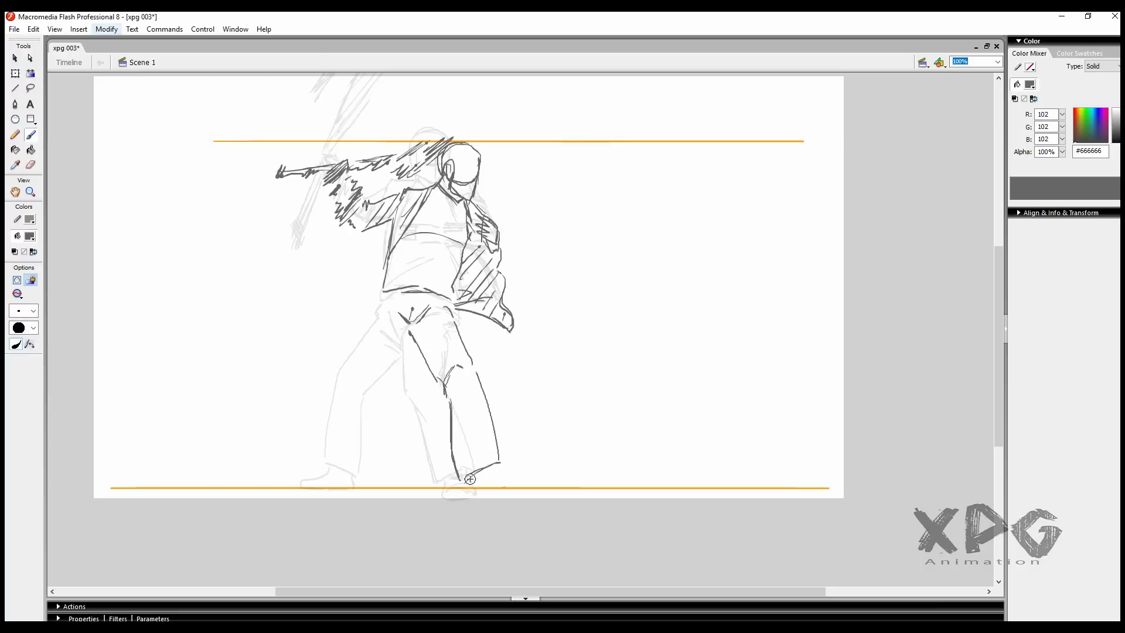
drag(407, 329, 342, 393)
mouse_move(351, 404)
mouse_down()
mouse_move(375, 471)
mouse_move(348, 465)
mouse_move(372, 469)
mouse_up()
key(.)
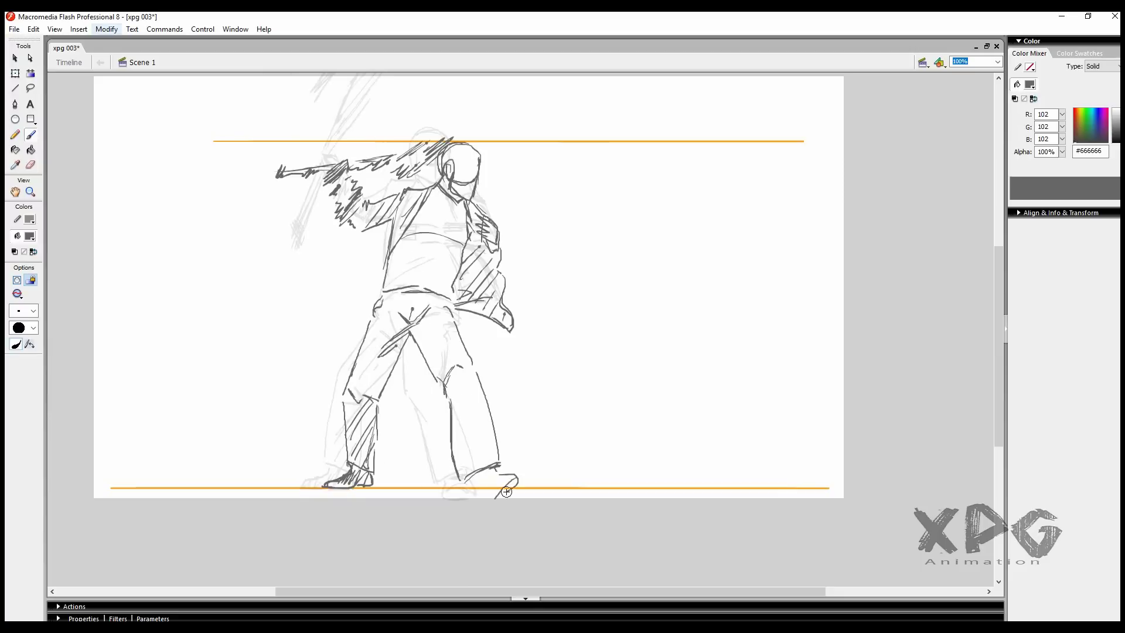
drag(469, 481, 516, 486)
drag(410, 246, 451, 234)
drag(486, 217, 509, 258)
Step: On a new blank keyframe, draw the turned-away figure's head, back, arm, waist and legs
key(F7)
mouse_move(469, 149)
mouse_down()
mouse_move(451, 176)
mouse_move(481, 203)
mouse_move(434, 258)
mouse_up()
mouse_move(422, 193)
mouse_down()
mouse_move(384, 246)
mouse_move(471, 100)
mouse_up()
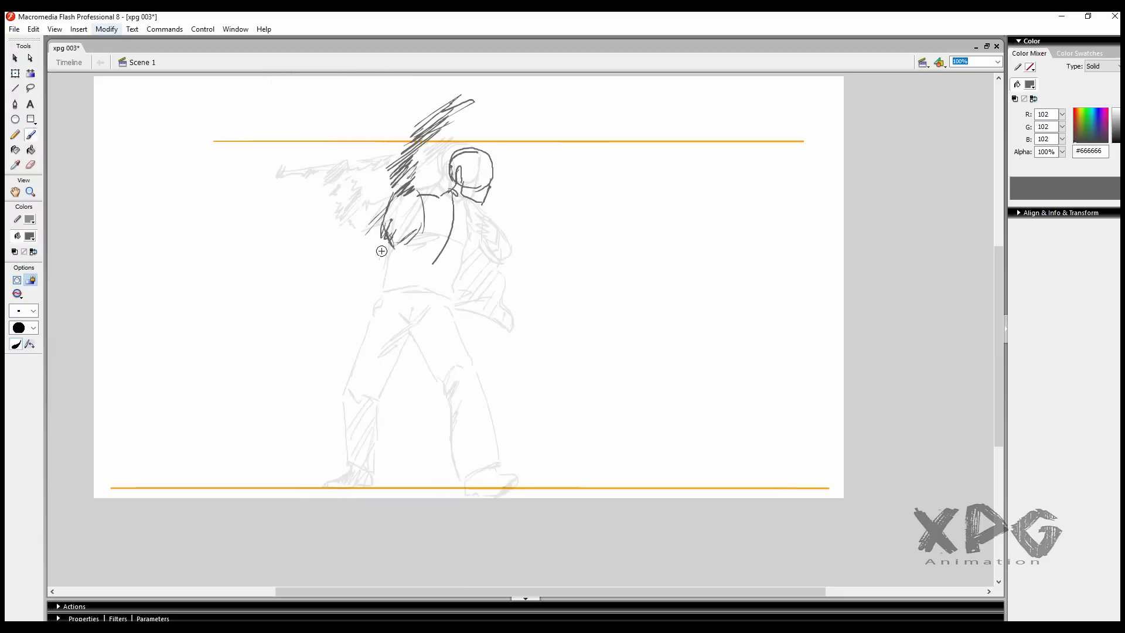
drag(398, 240, 363, 311)
drag(437, 258, 375, 295)
drag(451, 193, 467, 212)
drag(425, 331, 387, 396)
drag(390, 402, 356, 464)
drag(381, 321, 351, 389)
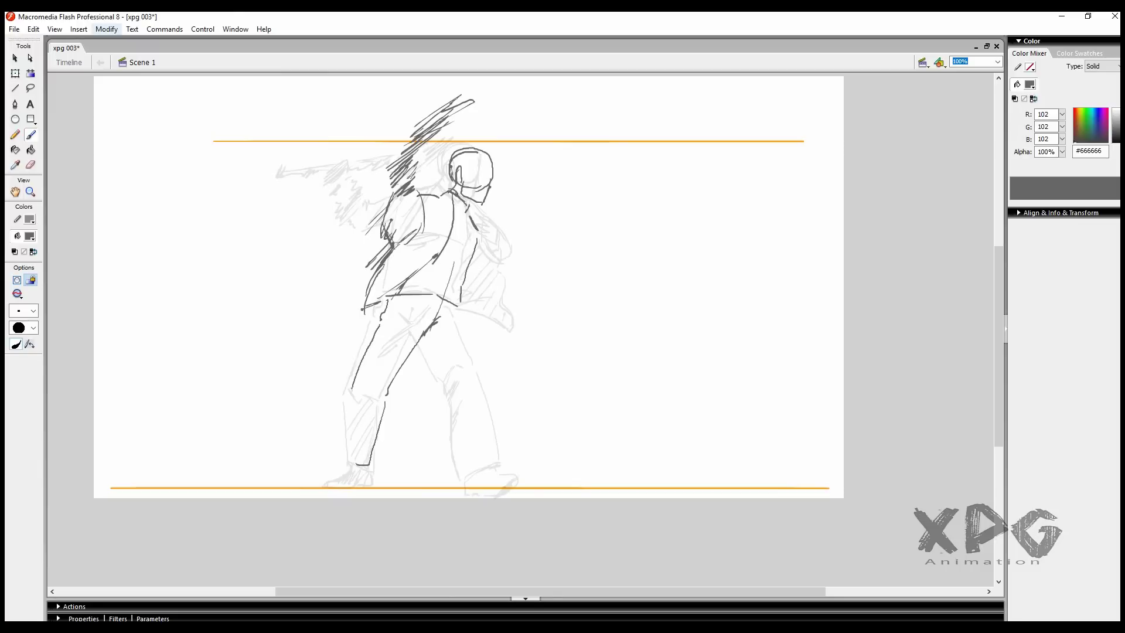
Step: Hatch the hip, thigh and shin, close the foot and outline the back leg and shoe
drag(415, 308, 382, 324)
drag(441, 332, 420, 346)
drag(375, 433, 354, 466)
drag(350, 389, 364, 406)
drag(382, 410, 355, 463)
drag(446, 293, 487, 356)
drag(426, 344, 451, 365)
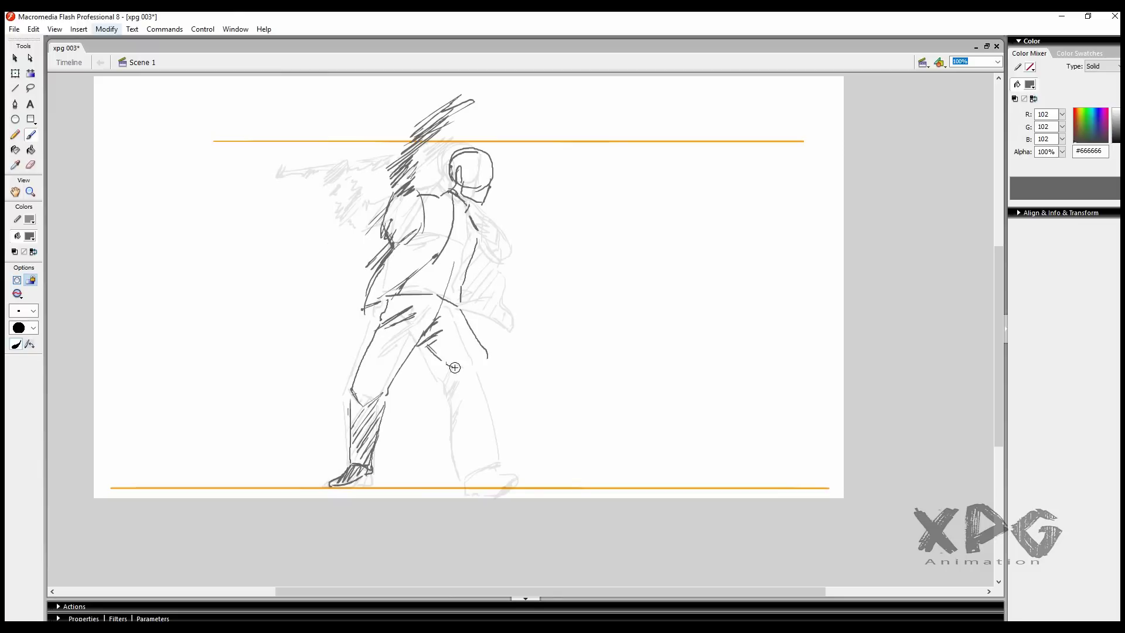
drag(497, 489, 534, 483)
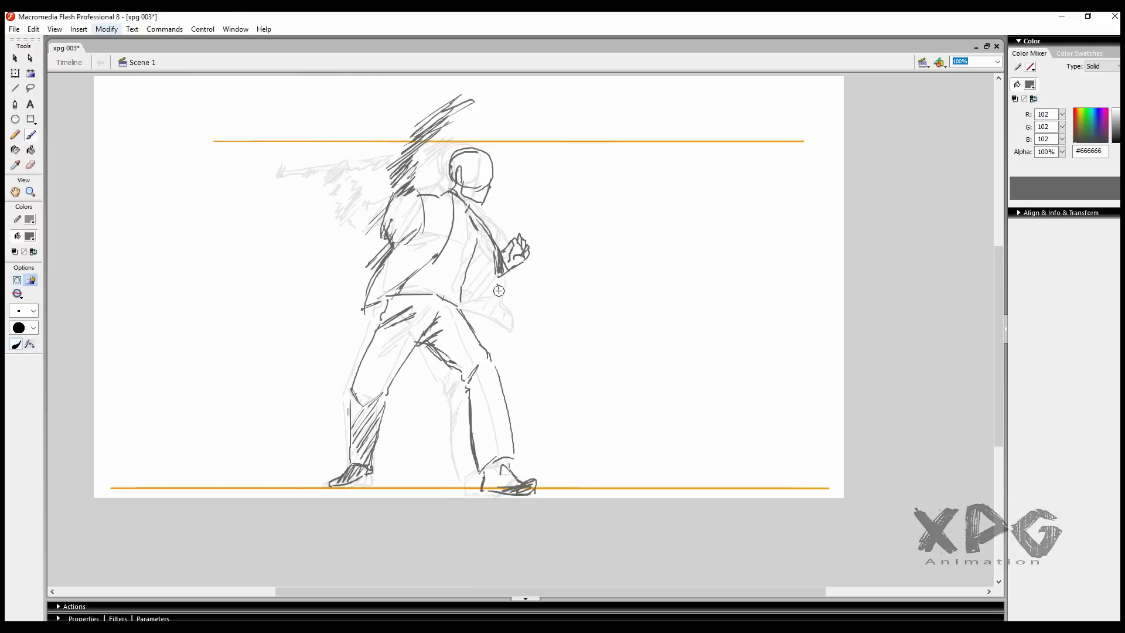
Step: Hatch the back and torso and outline the shoulders, upper back and back arm
drag(471, 294, 489, 257)
drag(478, 301, 498, 267)
drag(489, 305, 504, 281)
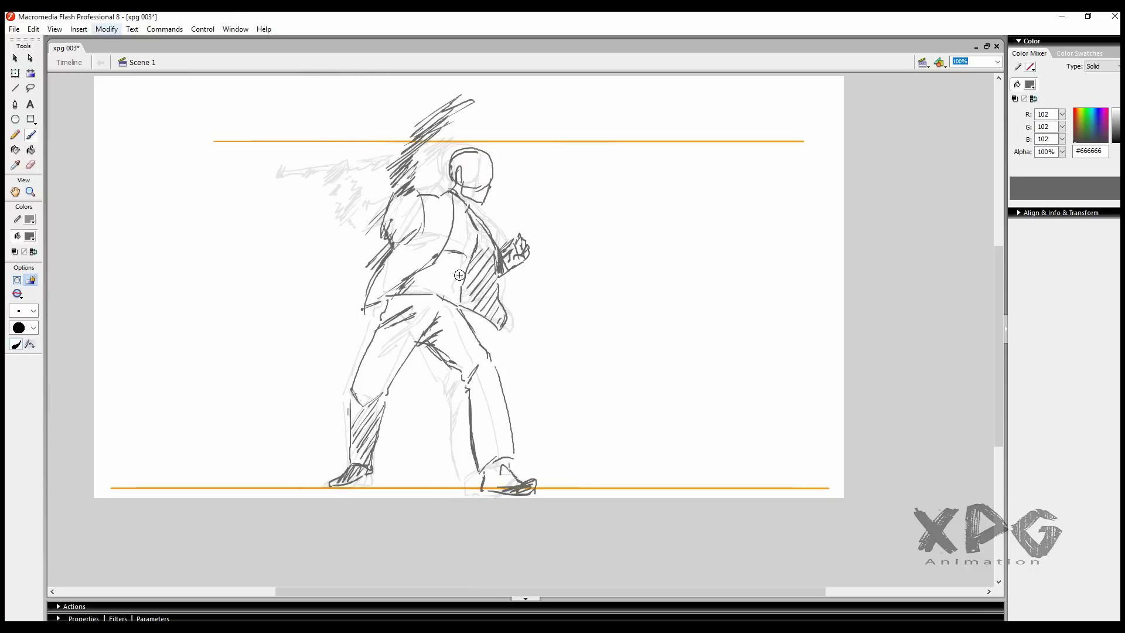
drag(415, 193, 454, 184)
drag(432, 198, 436, 234)
drag(412, 237, 381, 280)
Step: On a new blank keyframe, draw the arm thrust up-right, hand, hatched left leg and foot
key(F7)
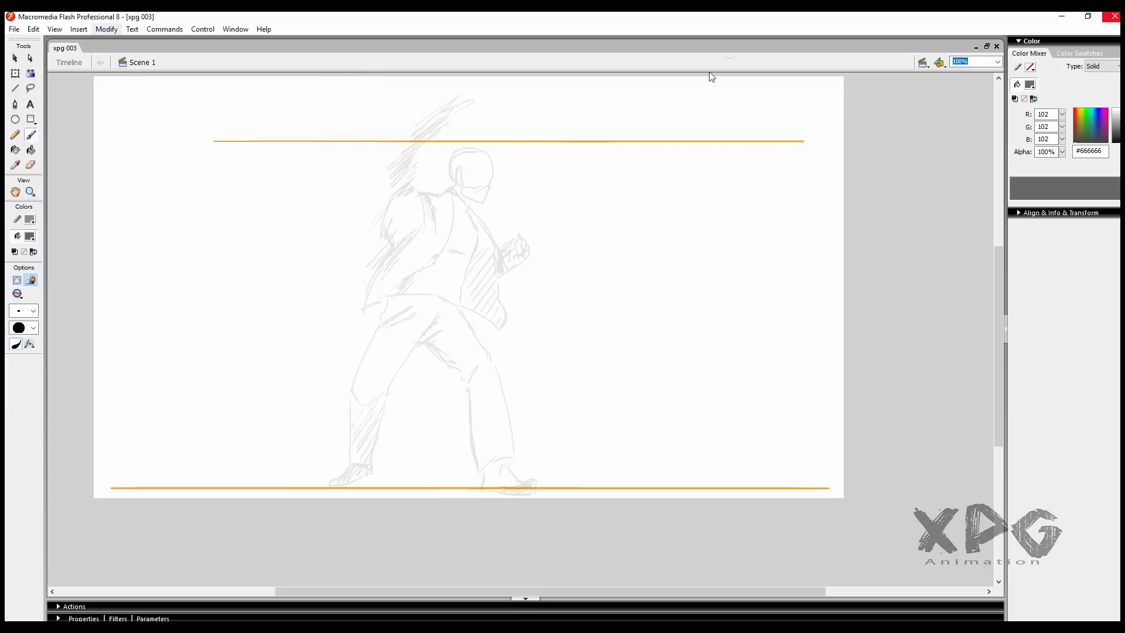
mouse_move(486, 170)
mouse_down()
mouse_move(396, 226)
mouse_move(583, 184)
mouse_move(431, 237)
mouse_up()
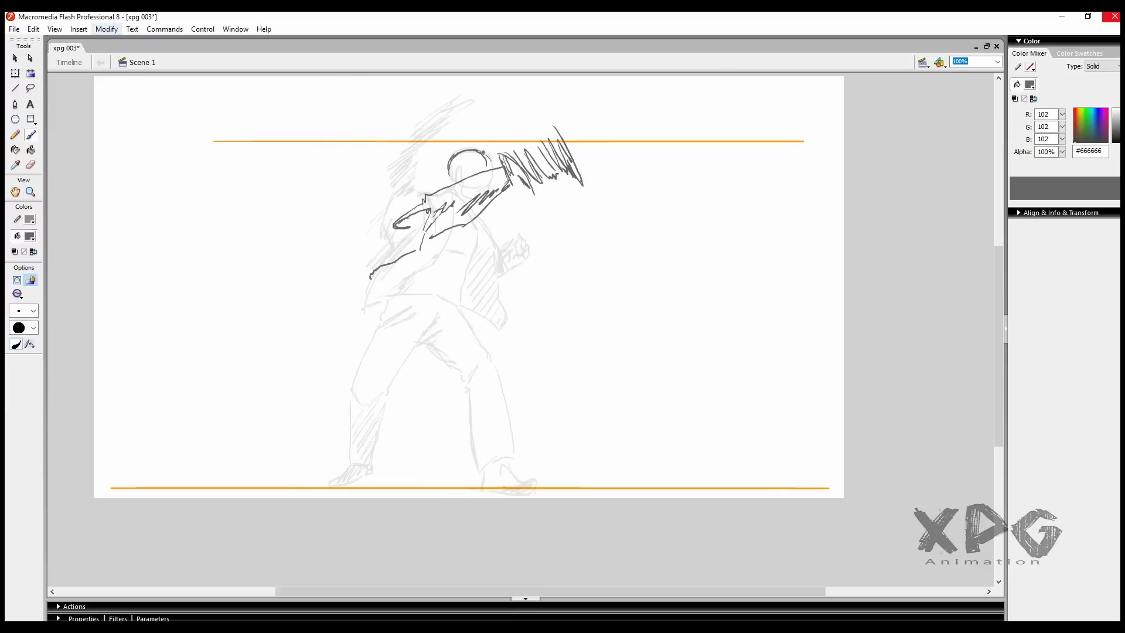
drag(370, 274, 450, 240)
drag(396, 295, 370, 384)
drag(434, 319, 375, 466)
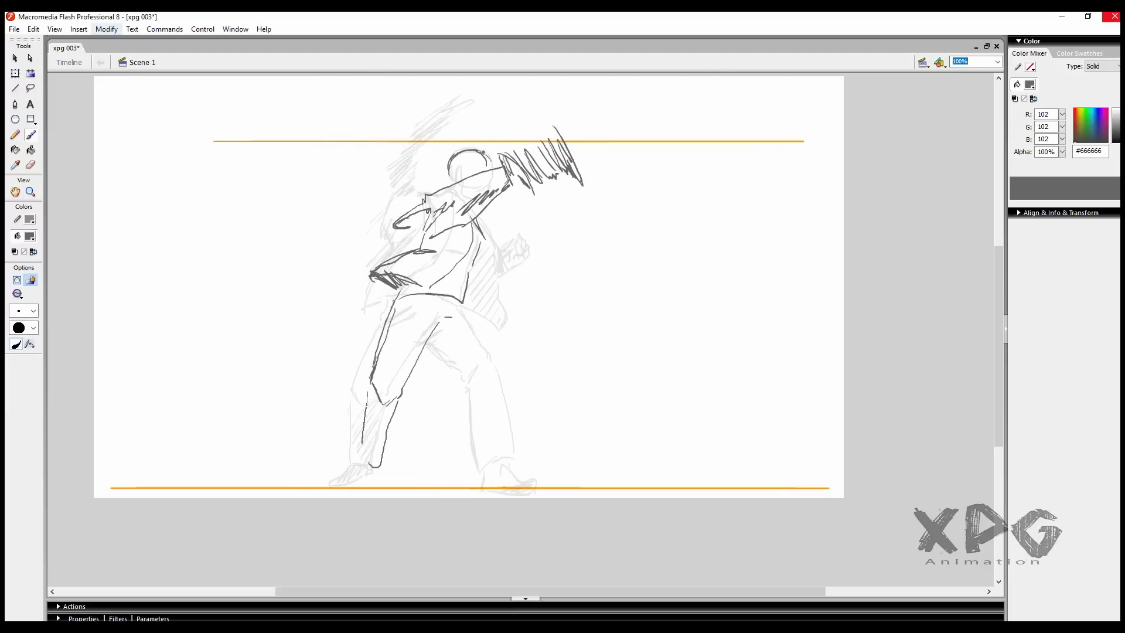
mouse_move(366, 410)
mouse_down()
mouse_move(387, 456)
mouse_move(350, 486)
mouse_up()
drag(451, 334, 426, 346)
Step: Draw the right leg with knee crease and foot, and hatch the torso and back
drag(510, 410, 480, 474)
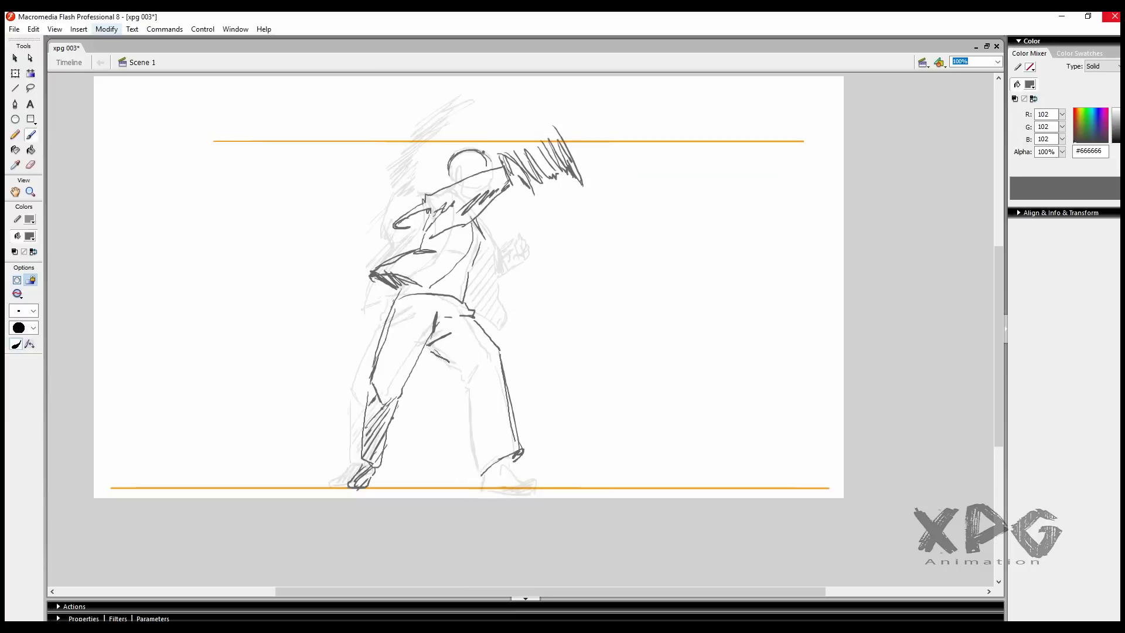
drag(431, 350, 480, 371)
drag(468, 384, 477, 474)
drag(515, 267, 486, 305)
drag(445, 214, 410, 282)
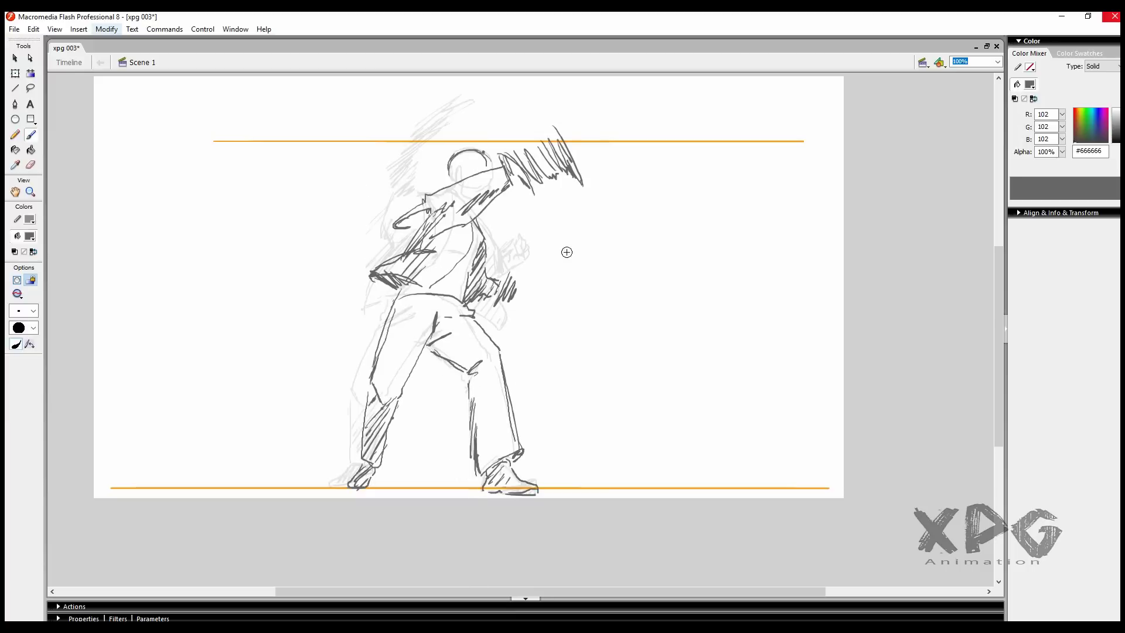
Step: Save the animation file with Ctrl+S
key(q)
key(ctrl+a)
key(ctrl+s)
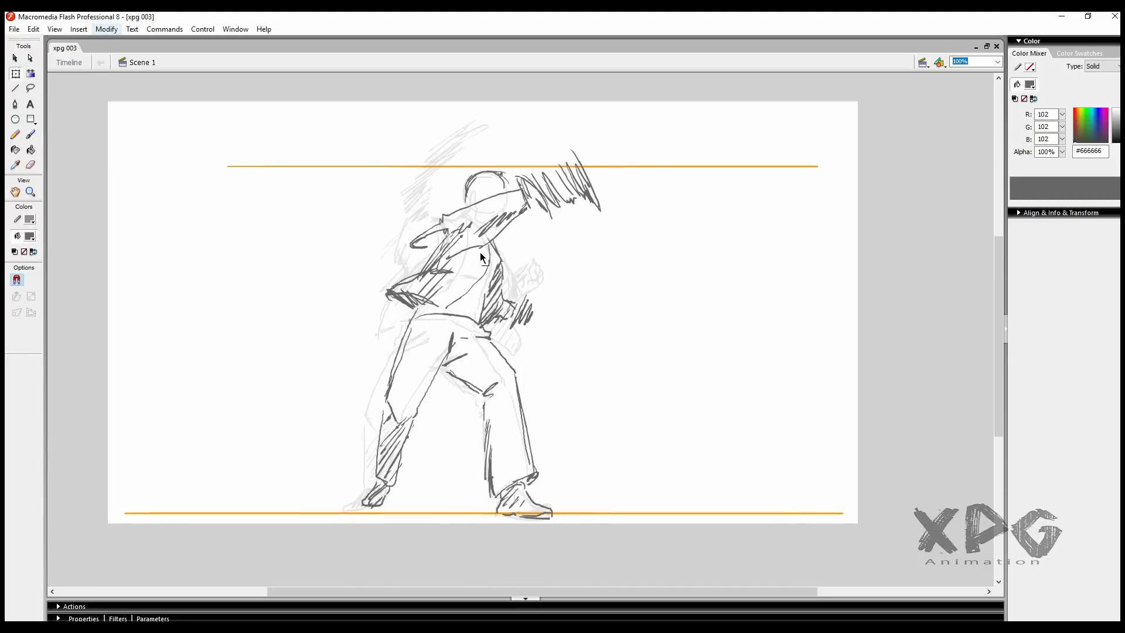
Step: Preview the animation as a test movie, then brush a long diagonal sword stroke
key(ctrl+Return)
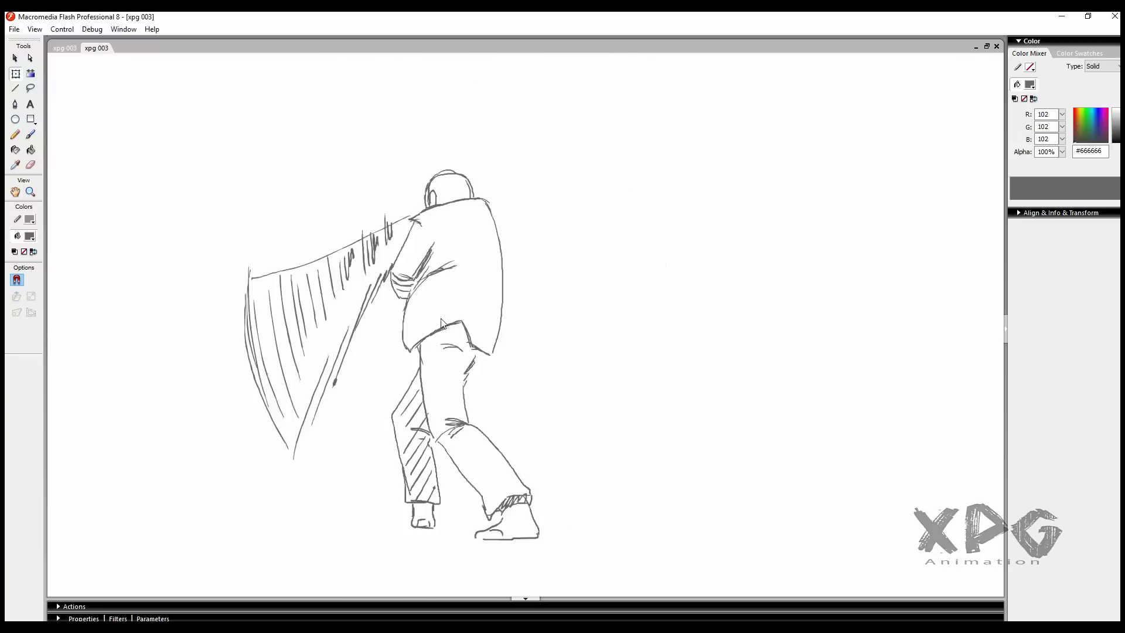
key(ctrl+w)
key(b)
mouse_move(288, 380)
mouse_down()
mouse_move(411, 264)
mouse_move(290, 381)
mouse_up()
Step: Finish the previous pose's sword-blur strokes, then save and add a blank keyframe
drag(363, 305, 263, 413)
key(F7)
key(ctrl+s)
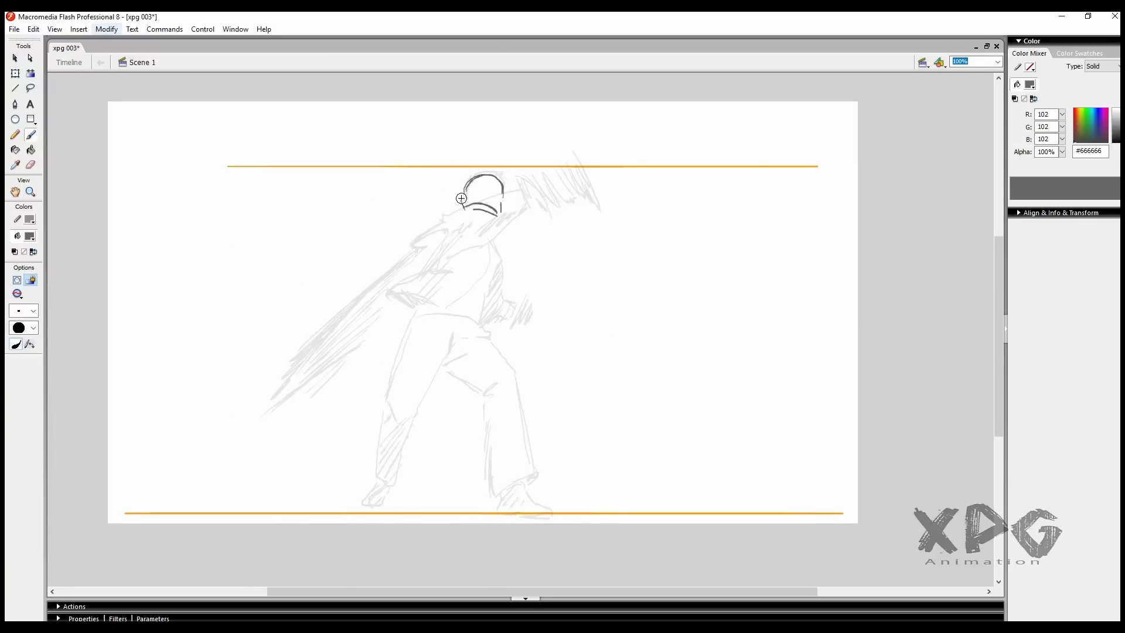
Step: Ink the lunging pose's back, right-thrust arm, hatched chest and torso, with sword-blur behind
mouse_move(471, 211)
mouse_down()
mouse_move(427, 286)
mouse_move(374, 296)
mouse_up()
drag(422, 151, 325, 311)
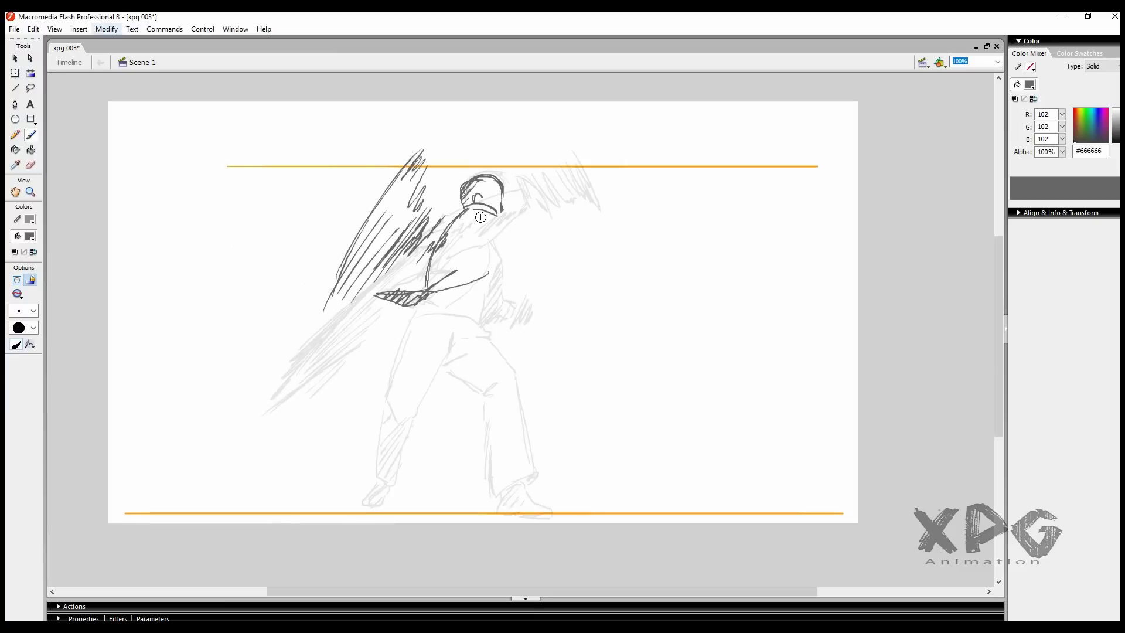
mouse_move(440, 240)
mouse_down()
mouse_move(576, 211)
mouse_move(495, 249)
mouse_up()
drag(562, 214, 477, 227)
mouse_move(498, 240)
mouse_down()
mouse_move(431, 290)
mouse_move(479, 316)
mouse_up()
Step: Draw and hatch both legs, the right knee crease, the feet and the waist
mouse_move(419, 304)
mouse_down()
mouse_move(477, 323)
mouse_move(404, 405)
mouse_move(380, 498)
mouse_up()
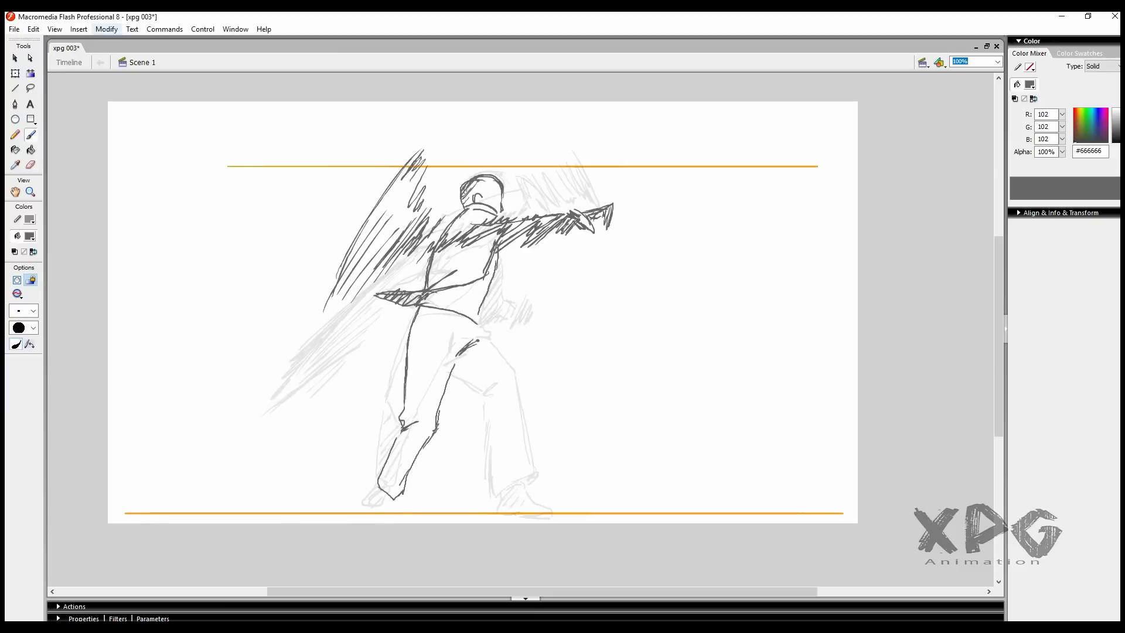
mouse_move(433, 424)
mouse_down()
mouse_move(384, 492)
mouse_move(396, 516)
mouse_up()
mouse_move(495, 328)
mouse_down()
mouse_move(445, 374)
mouse_move(530, 472)
mouse_up()
drag(457, 377, 498, 404)
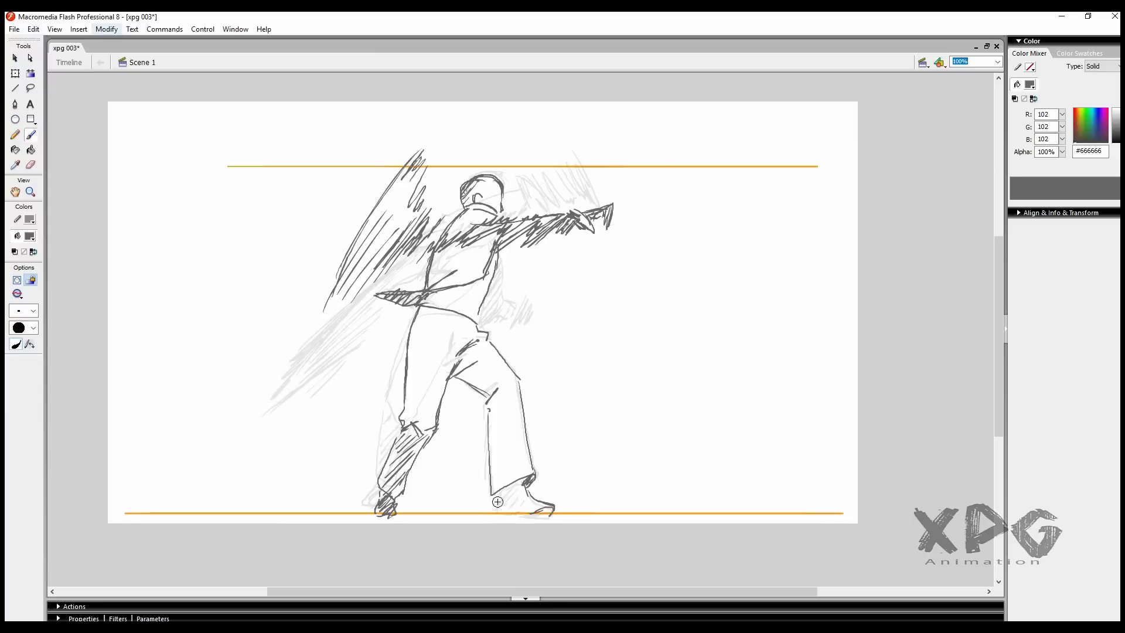
drag(501, 486, 551, 512)
drag(509, 392, 492, 437)
drag(498, 302, 478, 331)
Step: Add up-left sweeping sword-trail strokes behind the back and hatch the head
drag(439, 123, 287, 325)
drag(504, 170, 422, 217)
drag(393, 170, 282, 384)
drag(377, 157, 281, 366)
mouse_move(466, 167)
mouse_down()
mouse_move(436, 205)
mouse_move(430, 246)
mouse_up()
drag(436, 199, 410, 220)
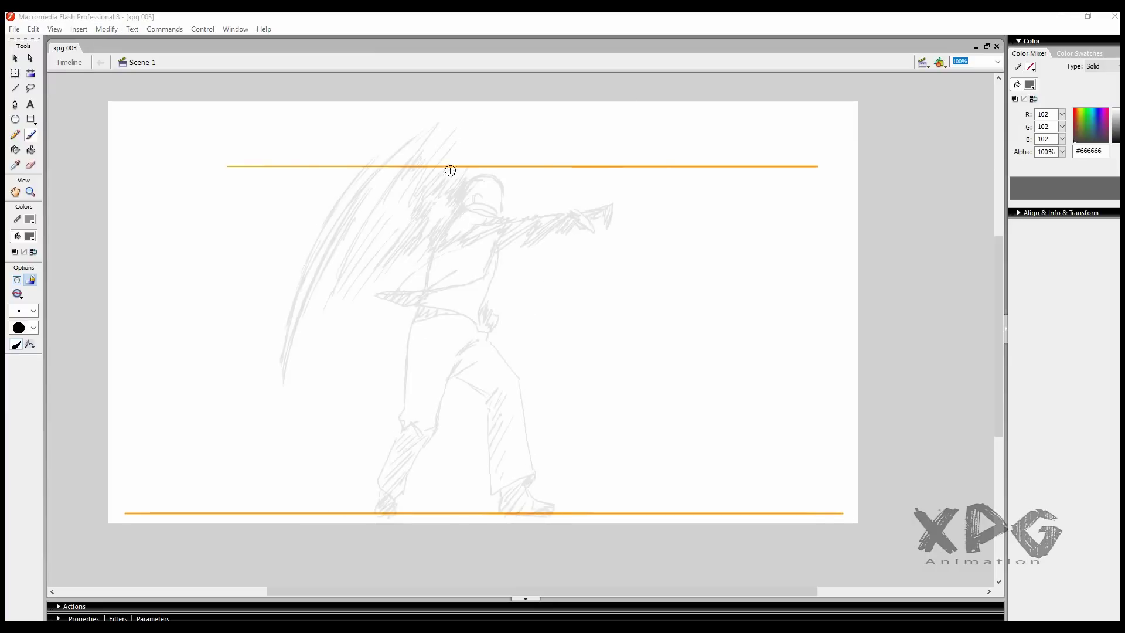
Step: Sketch the new pose's head, back, torso, waist and flowing coat tail
drag(425, 175, 464, 207)
drag(435, 197, 464, 203)
drag(529, 248, 467, 245)
drag(436, 196, 388, 284)
drag(436, 228, 463, 266)
mouse_move(413, 271)
mouse_down()
mouse_move(460, 271)
mouse_move(342, 325)
mouse_up()
drag(426, 310, 442, 282)
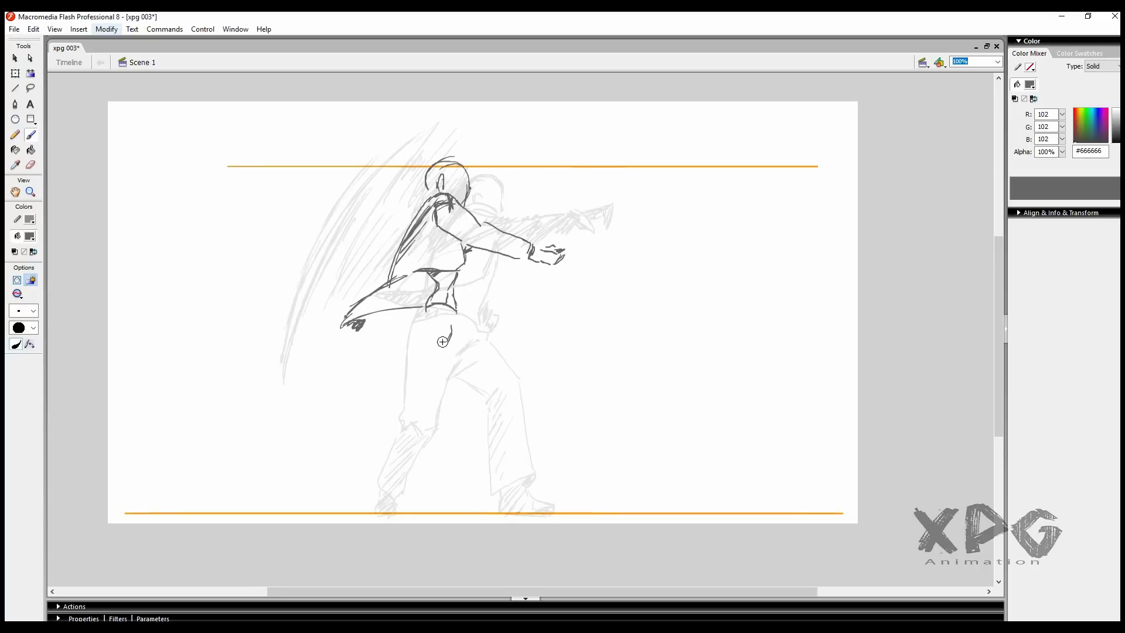
Step: Draw and hatch the planted legs, with the left foot on the ground line
drag(451, 330, 434, 411)
drag(434, 413, 388, 486)
drag(403, 312, 402, 404)
drag(401, 406, 383, 483)
drag(380, 477, 375, 507)
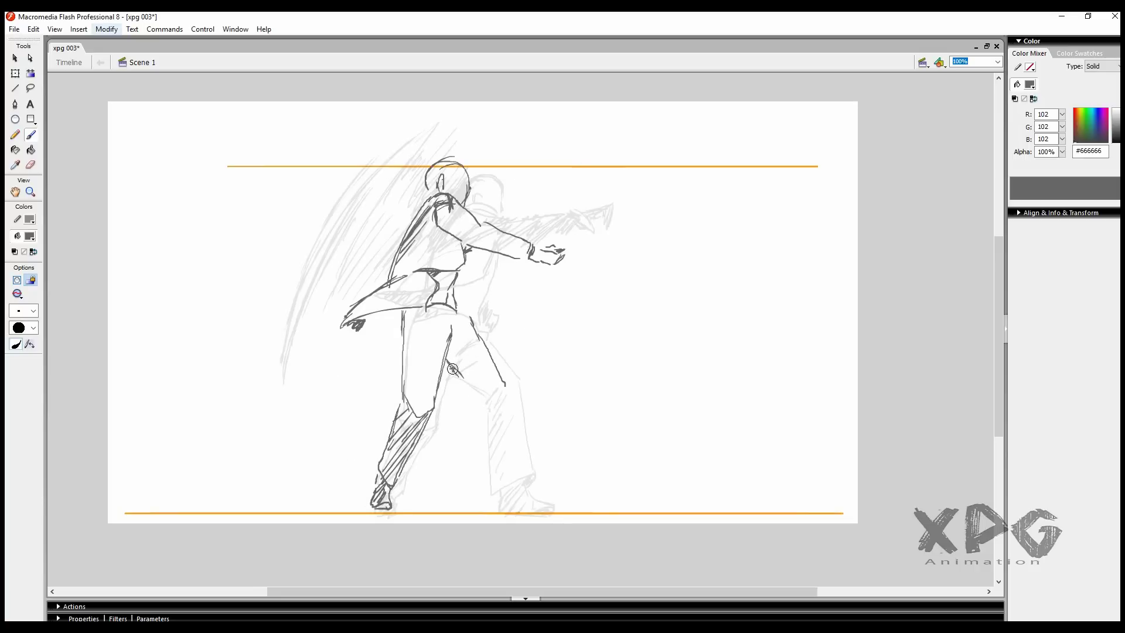
drag(452, 369, 501, 417)
drag(469, 338, 450, 358)
drag(488, 412, 507, 486)
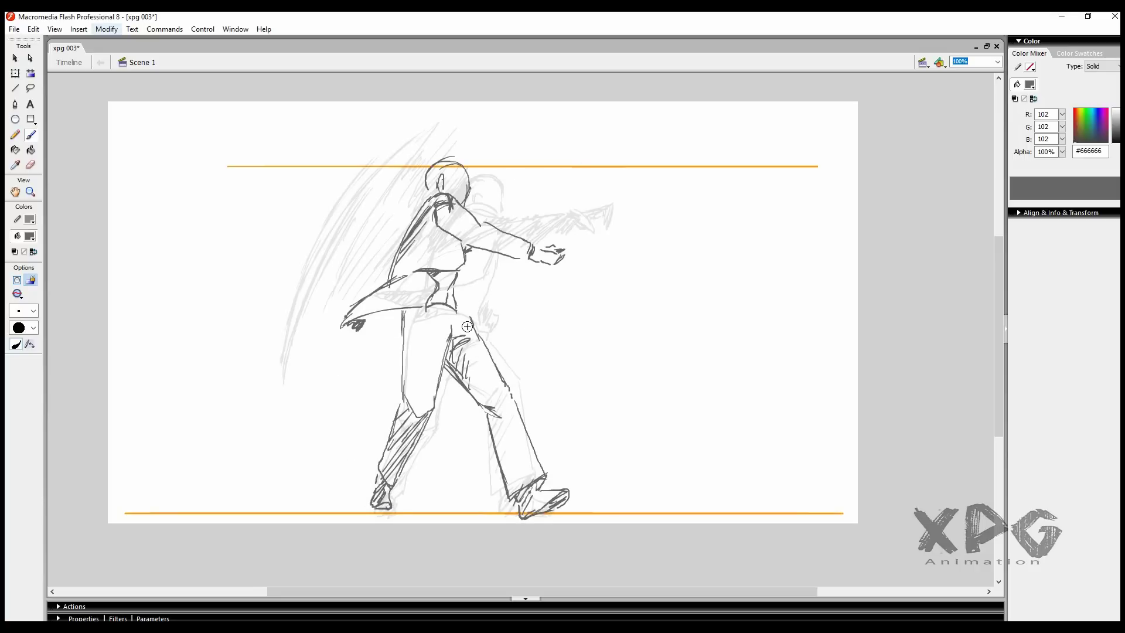
Step: Draw the outstretched right arm and long sword-slash streaks toward the upper right
drag(466, 256, 511, 276)
drag(509, 283, 610, 228)
drag(592, 211, 815, 154)
drag(591, 138, 820, 119)
drag(641, 109, 808, 149)
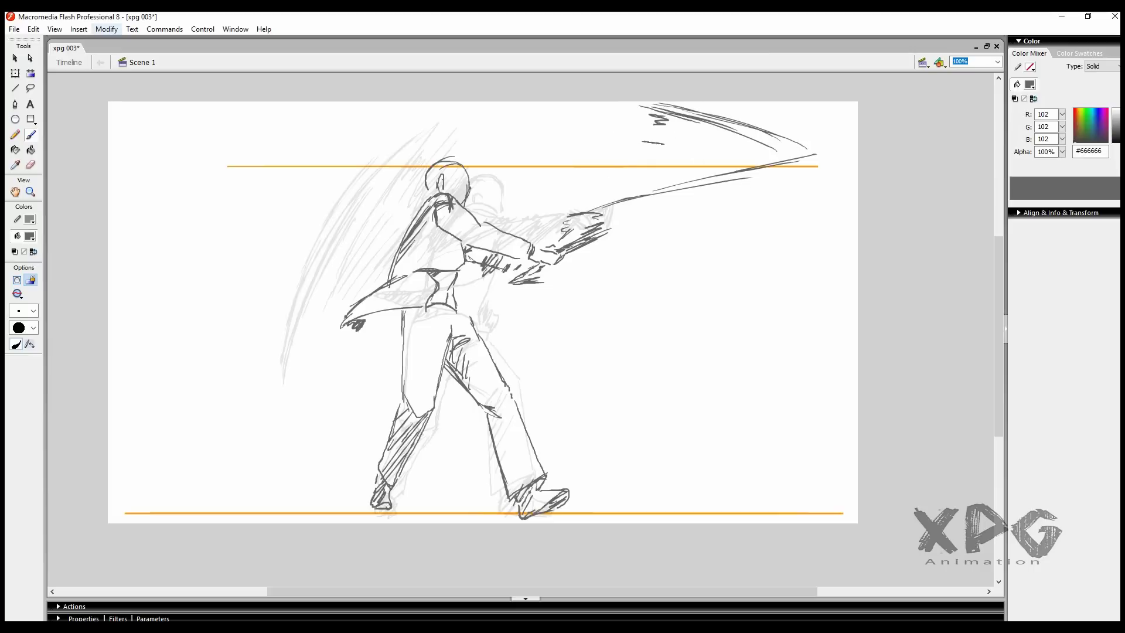
drag(633, 132, 665, 143)
drag(577, 187, 691, 164)
drag(615, 170, 741, 150)
key(q)
drag(635, 143, 707, 240)
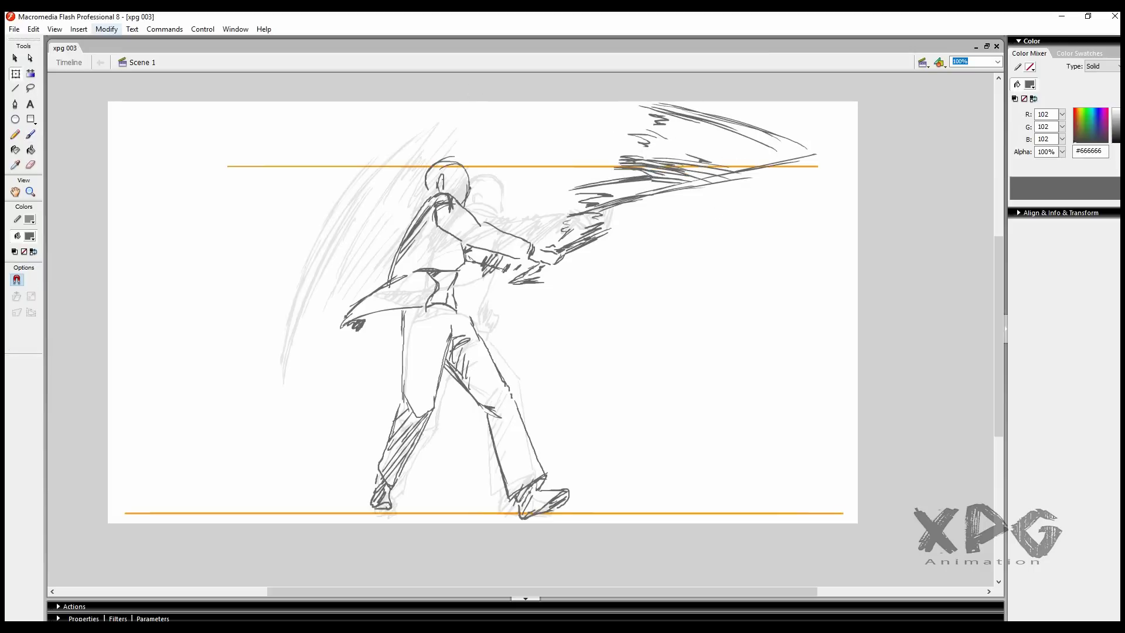
Step: On a new blank keyframe, brush the head, zigzag sword arm and up-right blade with slash lines
key(F7)
key(b)
drag(445, 163, 466, 204)
mouse_move(542, 223)
mouse_down()
mouse_move(562, 238)
mouse_move(619, 240)
mouse_up()
drag(632, 237, 800, 183)
drag(720, 234, 782, 191)
Step: Outline the torso, chest and coat tails, and add a hatched cuff by the waist
drag(425, 205, 391, 280)
mouse_move(410, 254)
mouse_down()
mouse_move(452, 274)
mouse_move(446, 319)
mouse_up()
mouse_move(400, 280)
mouse_down()
mouse_move(447, 317)
mouse_move(388, 320)
mouse_up()
drag(451, 273, 496, 275)
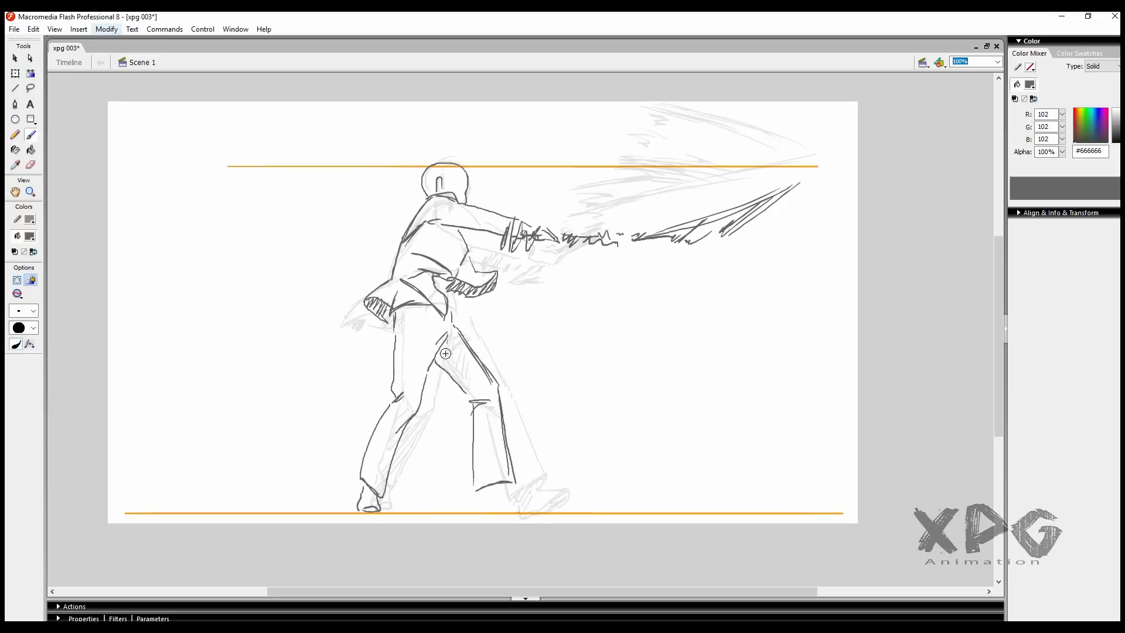
Step: Sketch a pose with the head, hatching under the outstretched arm, and sword pulled to the hip
key(q)
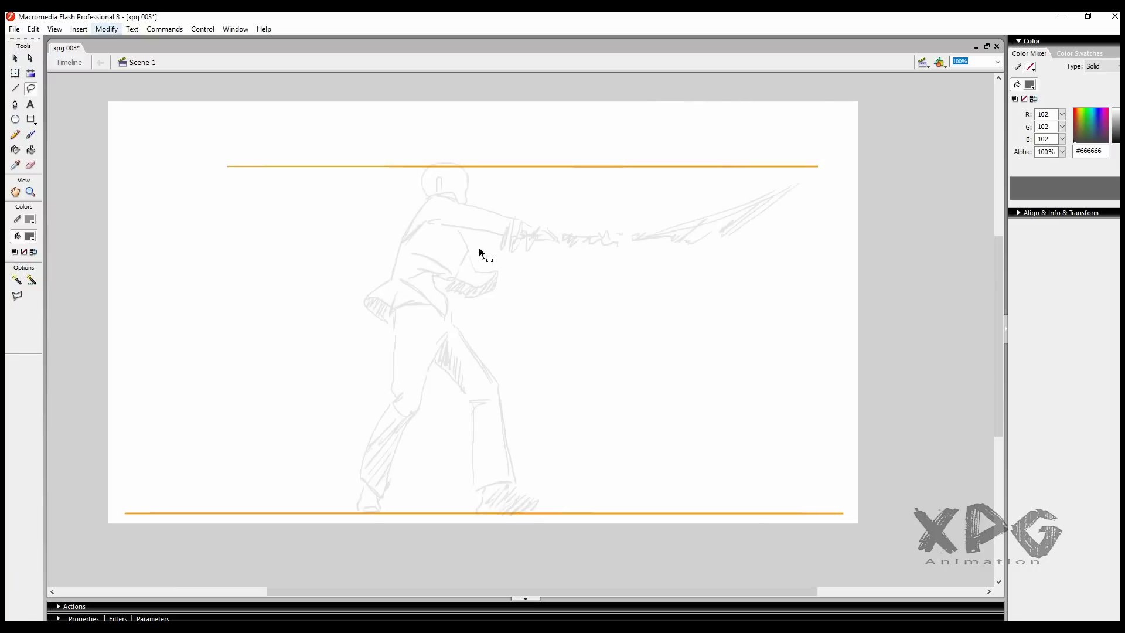
key(ctrl+a)
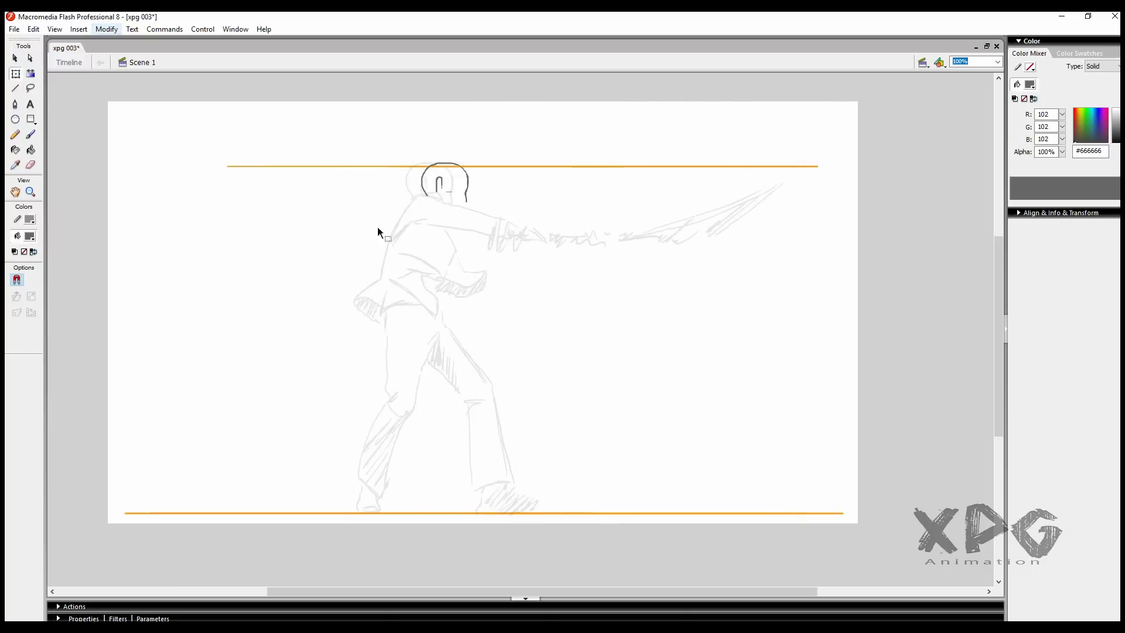
key(b)
drag(400, 199, 439, 200)
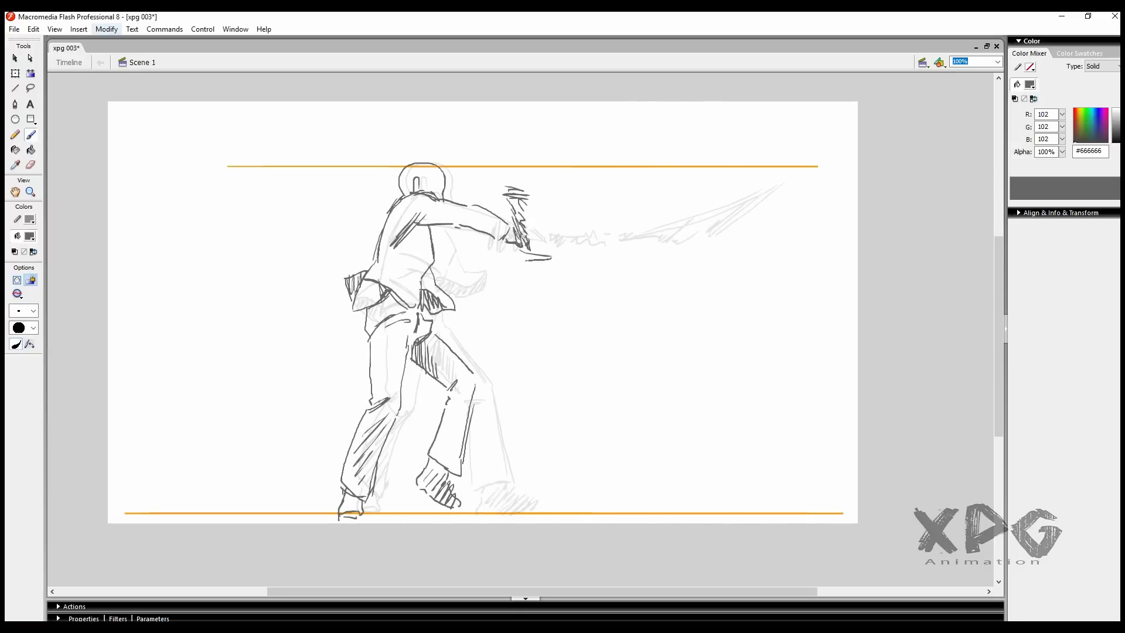
drag(550, 248, 498, 325)
drag(591, 272, 537, 291)
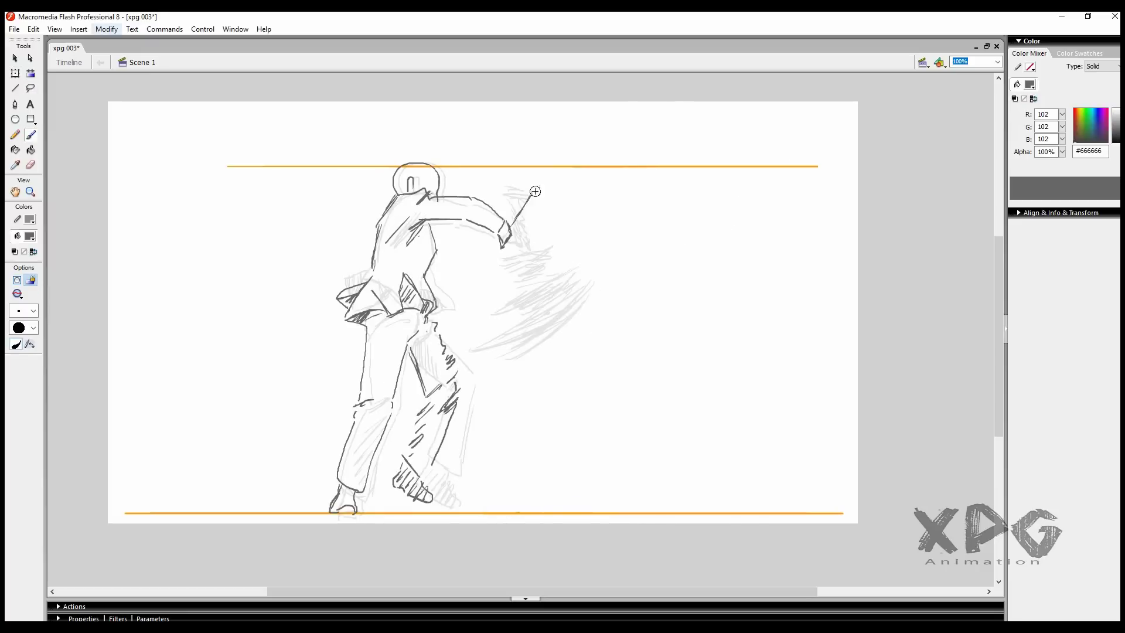
drag(535, 191, 448, 339)
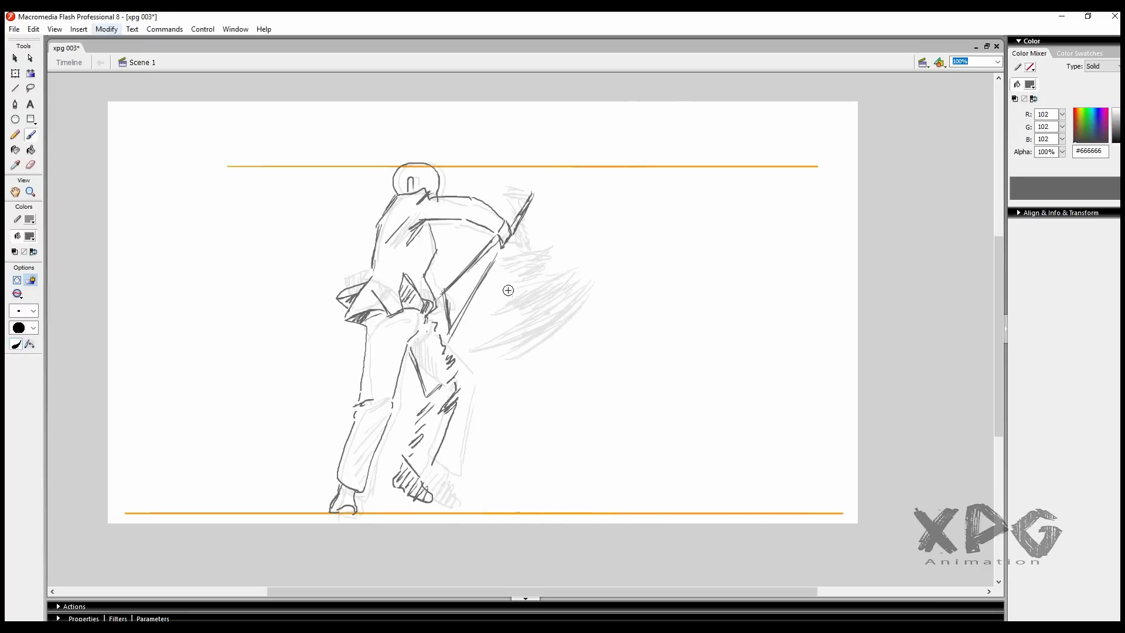
Step: On a new keyframe, draw head, arm, sword across the body, and hatched legs and feet
key(F7)
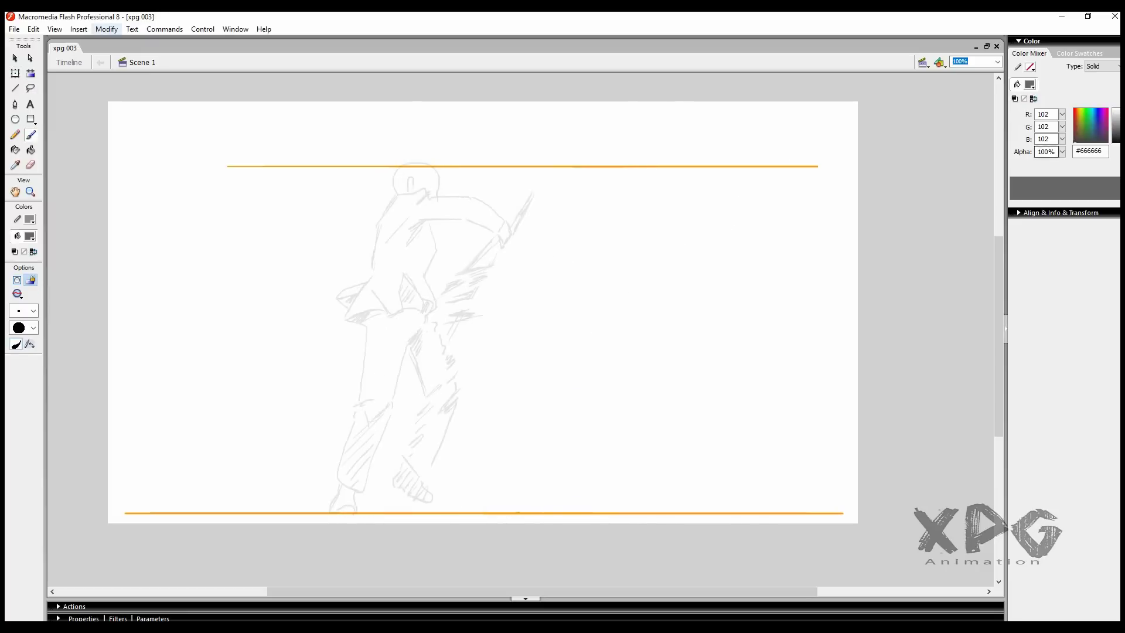
mouse_move(437, 170)
mouse_down()
mouse_move(422, 199)
mouse_move(408, 196)
mouse_move(487, 223)
mouse_up()
drag(474, 232, 456, 212)
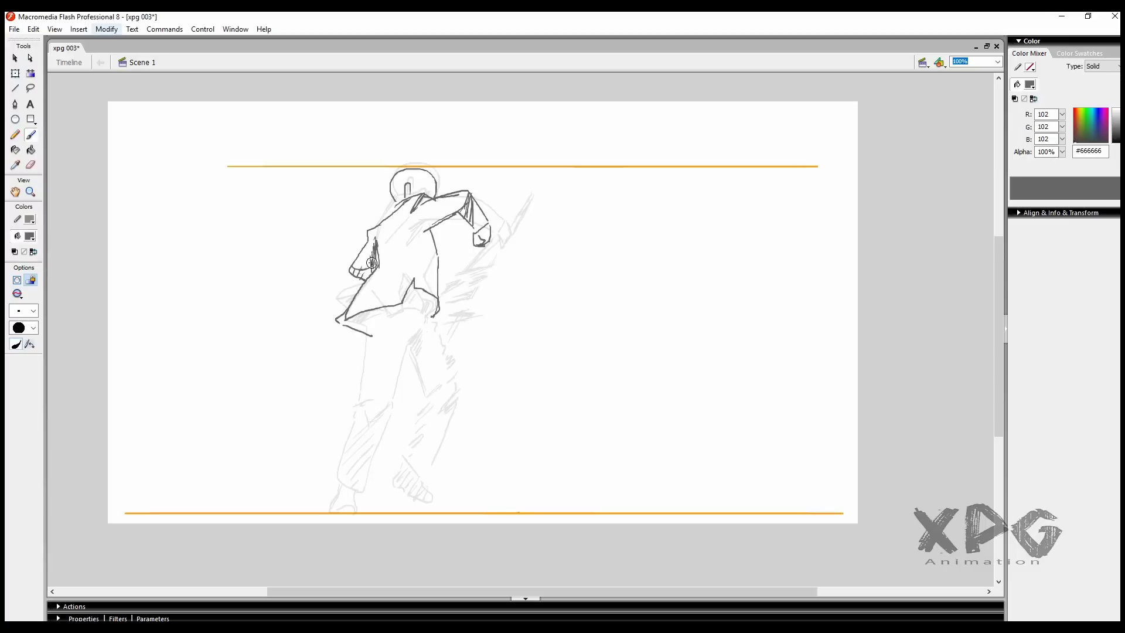
drag(440, 266, 571, 183)
drag(359, 287, 252, 359)
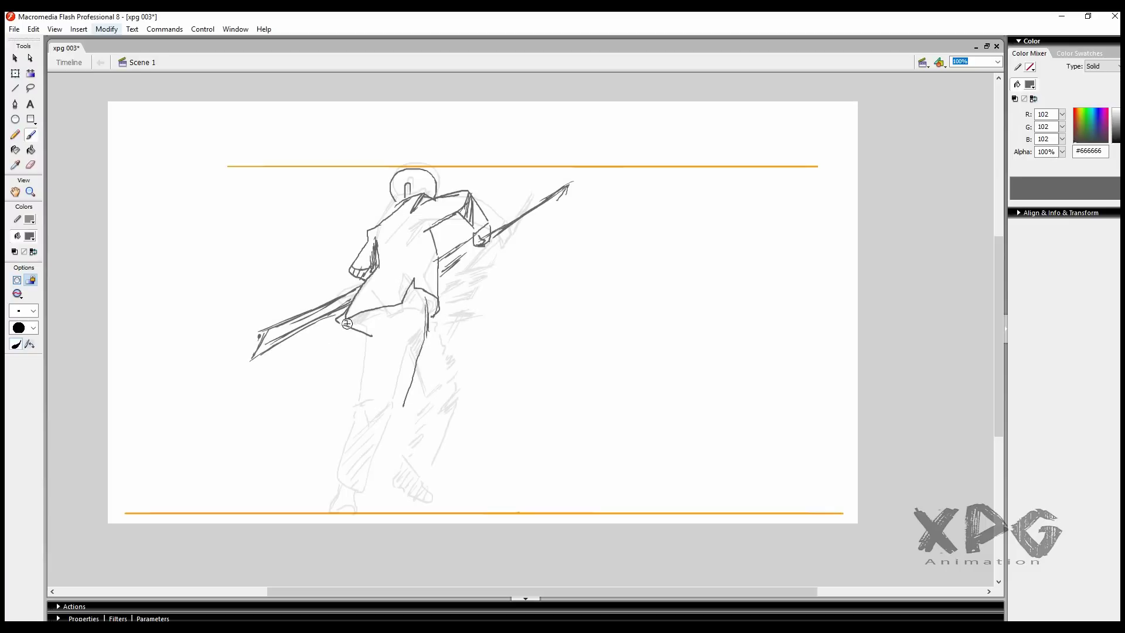
drag(356, 496, 325, 506)
drag(388, 403, 340, 481)
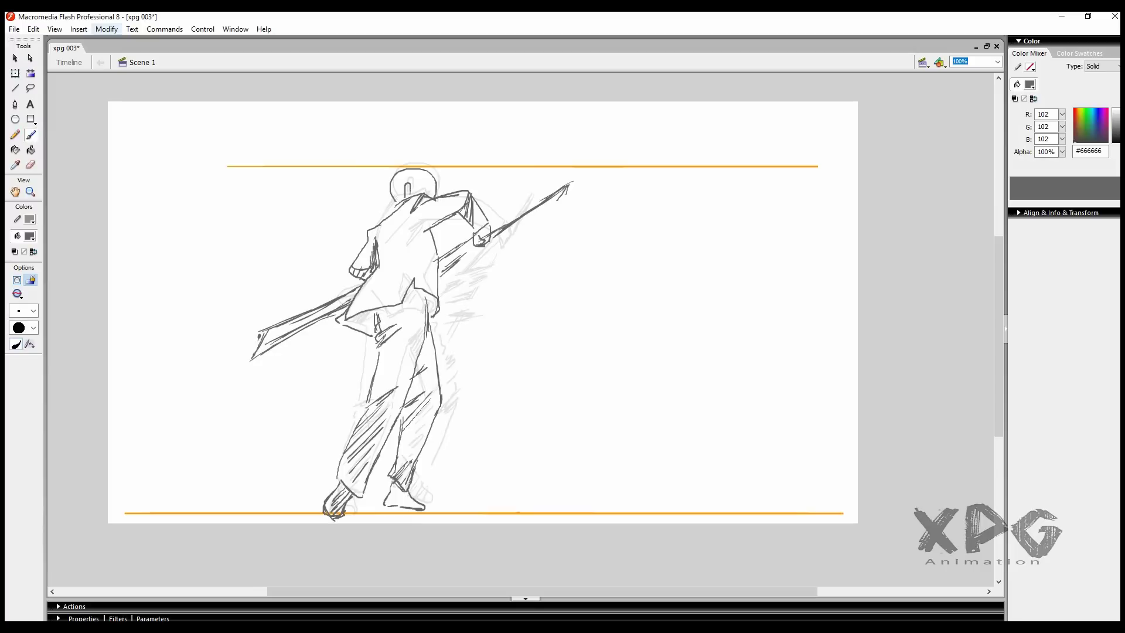
drag(433, 366, 401, 457)
drag(401, 490, 387, 507)
Step: On the next frame, draw the head, arm, coat edge, up-right raised sword and lower legs
key(v)
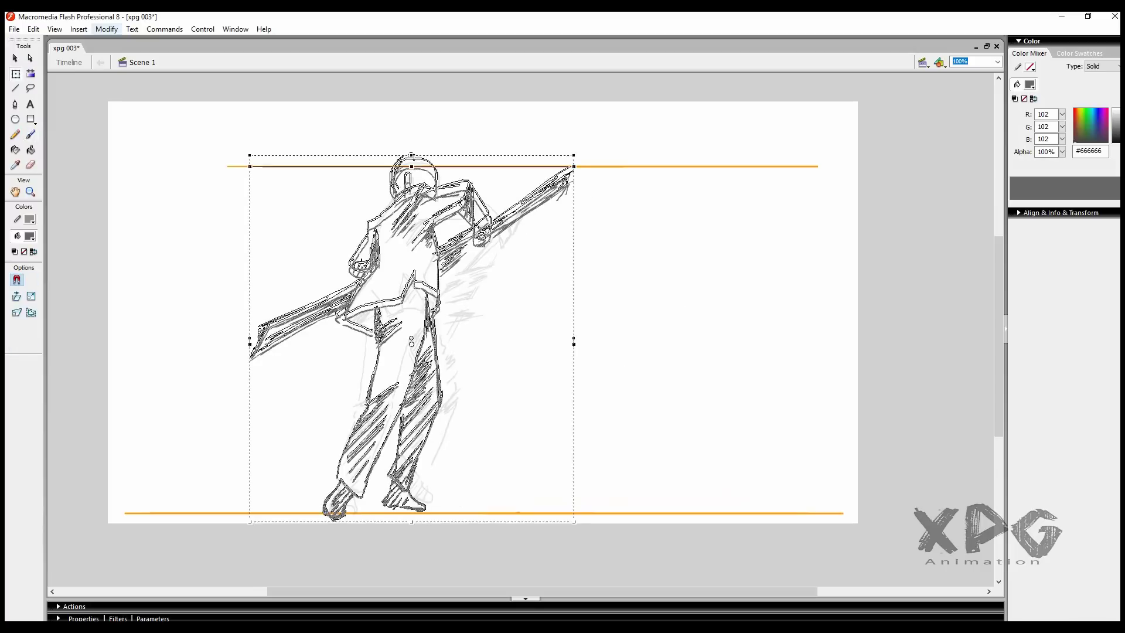
click(303, 420)
key(period)
key(b)
drag(400, 195, 485, 238)
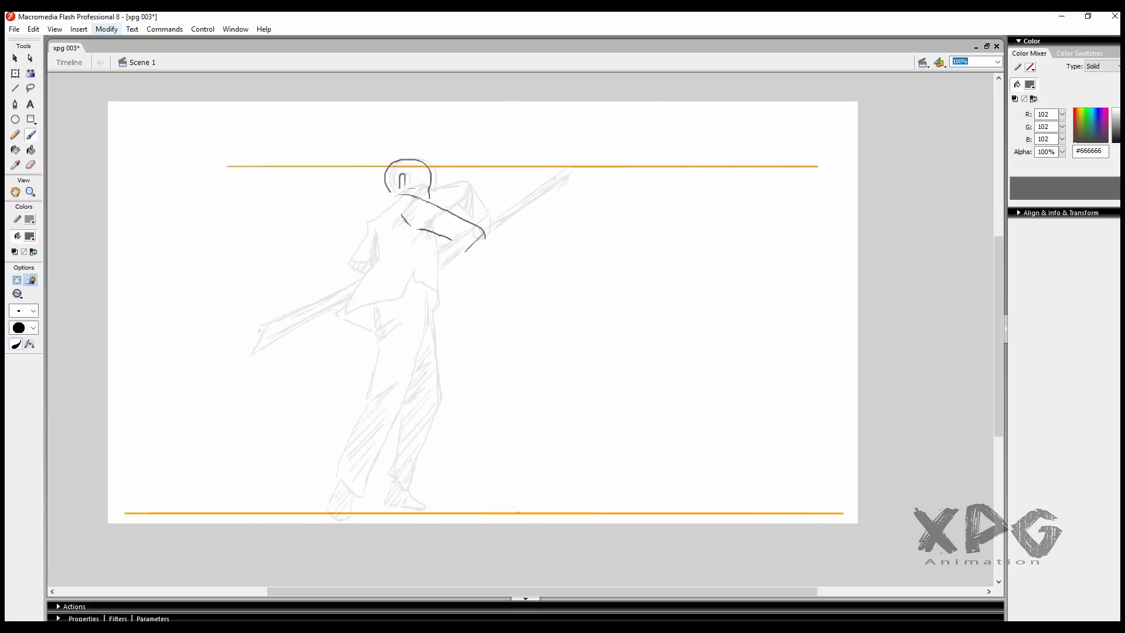
drag(379, 258, 363, 344)
drag(457, 244, 568, 157)
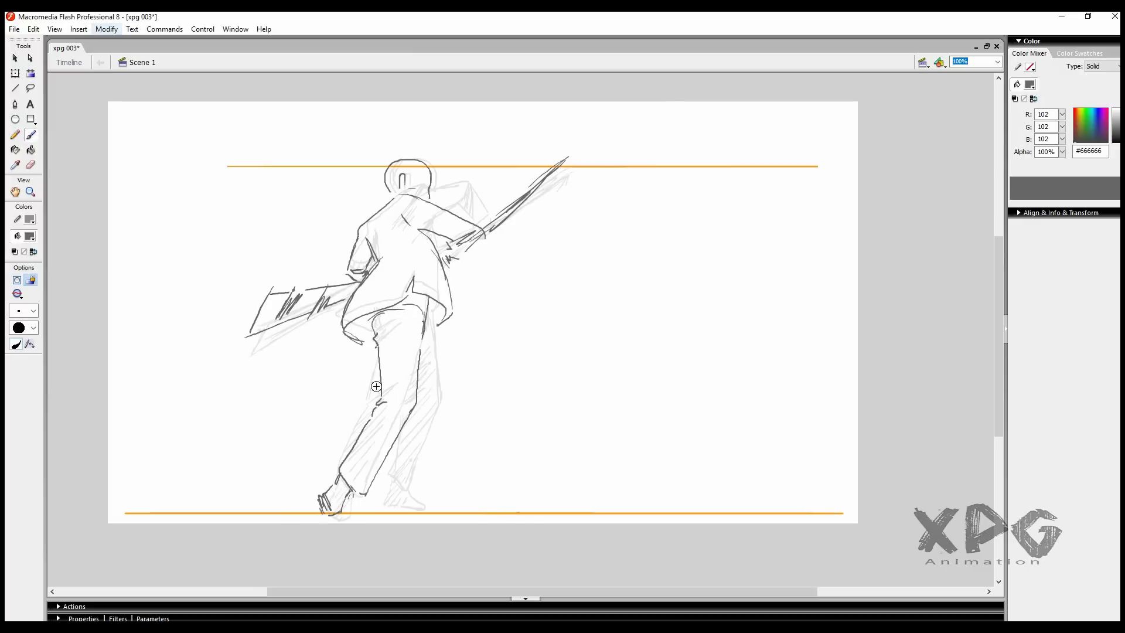
drag(378, 403, 354, 485)
mouse_move(423, 331)
mouse_down()
mouse_move(435, 395)
mouse_move(387, 481)
mouse_up()
drag(420, 398, 427, 348)
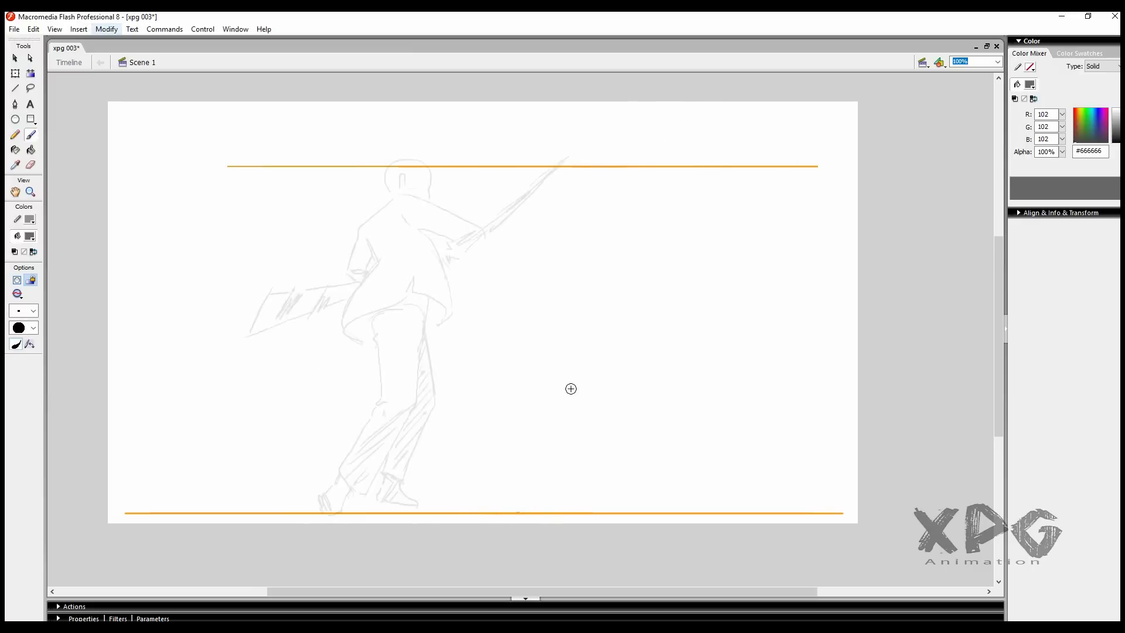
Step: Redraw the head, arm, coat hem, legs, feet, sword and a cape shape for this pose
mouse_move(384, 193)
mouse_down()
mouse_move(425, 196)
mouse_move(359, 233)
mouse_up()
drag(431, 205, 446, 256)
key(e)
key(b)
drag(348, 317, 370, 355)
drag(426, 296, 361, 348)
drag(417, 279, 450, 324)
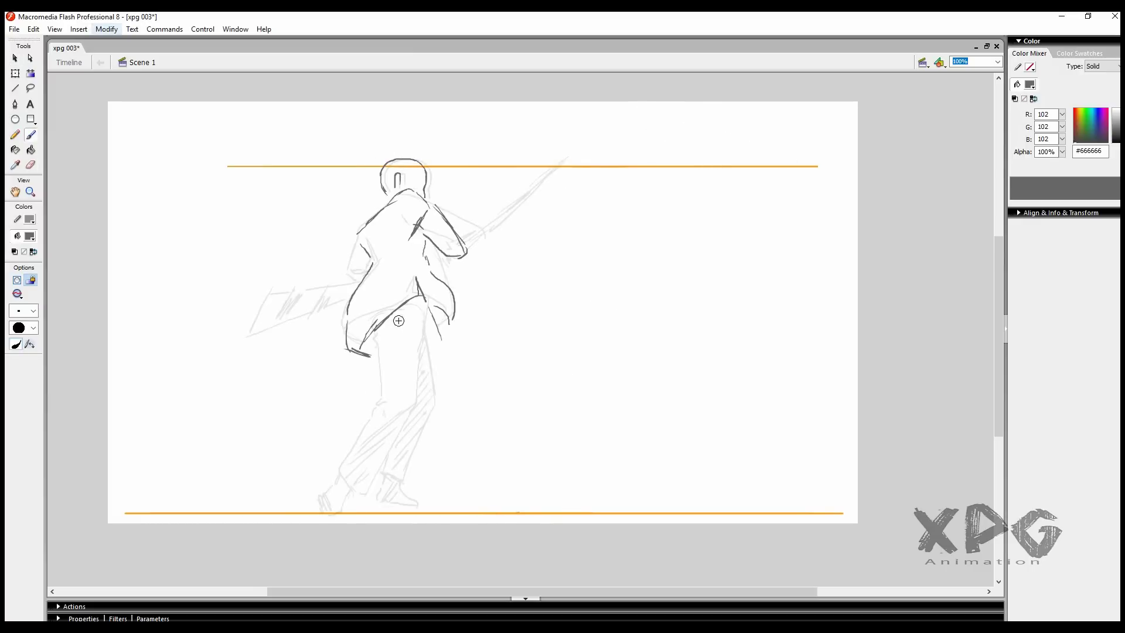
drag(430, 404, 413, 518)
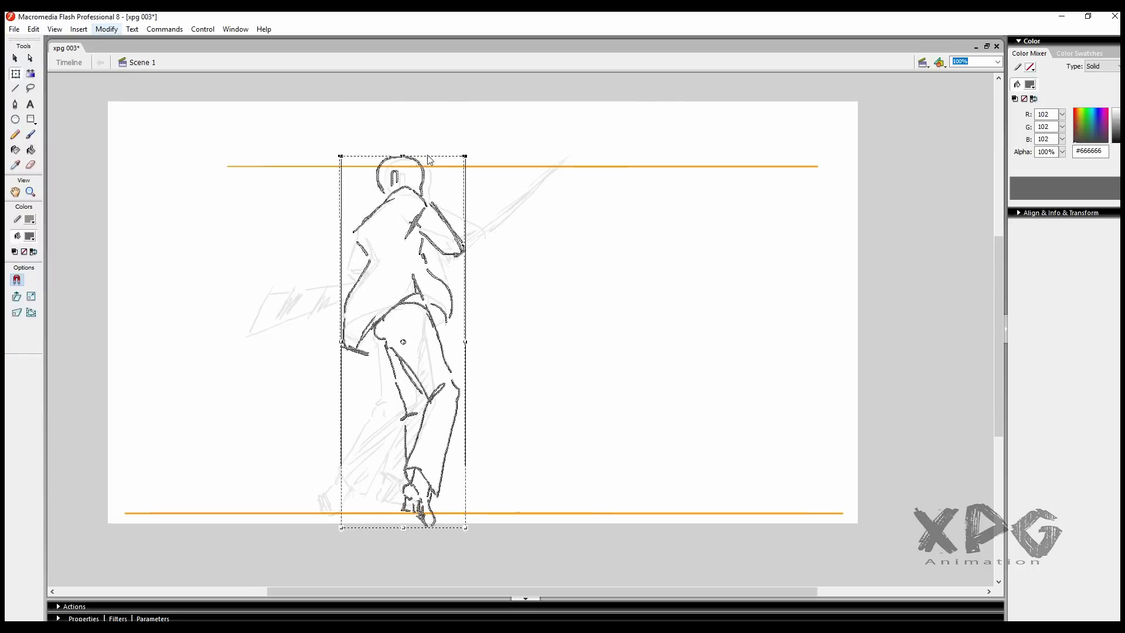
mouse_move(431, 250)
mouse_down()
mouse_move(441, 283)
mouse_move(583, 229)
mouse_up()
drag(281, 219, 360, 313)
drag(425, 264, 436, 299)
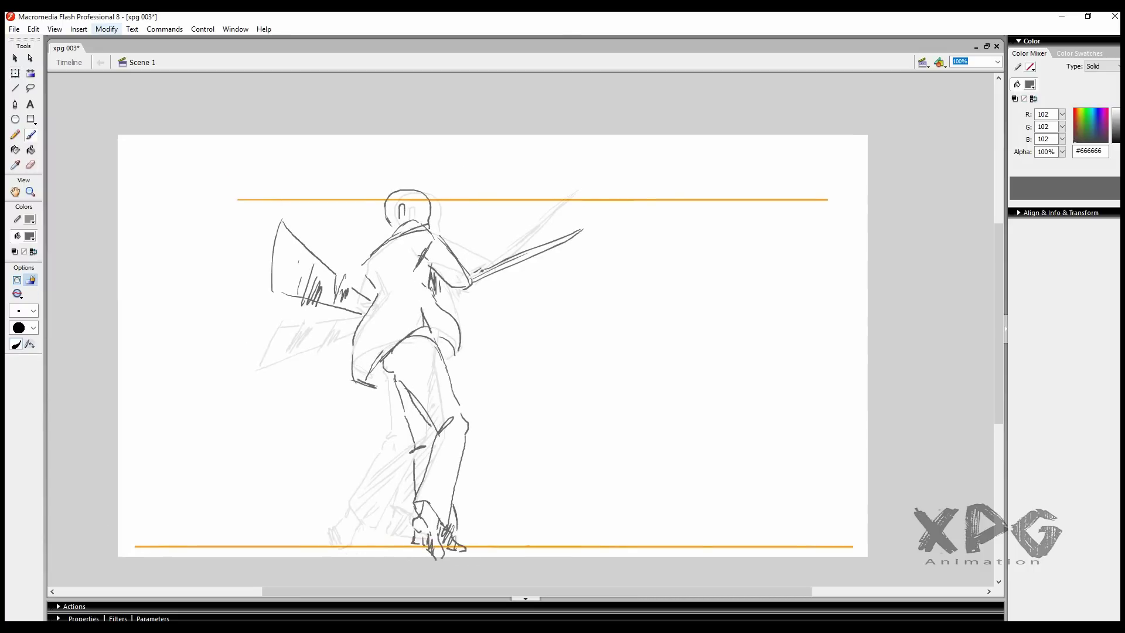
Step: On a new keyframe, sketch the head, back, torso, thigh, hand and arms
key(F7)
drag(356, 215, 390, 191)
drag(423, 244, 460, 348)
drag(356, 266, 340, 372)
drag(410, 298, 354, 366)
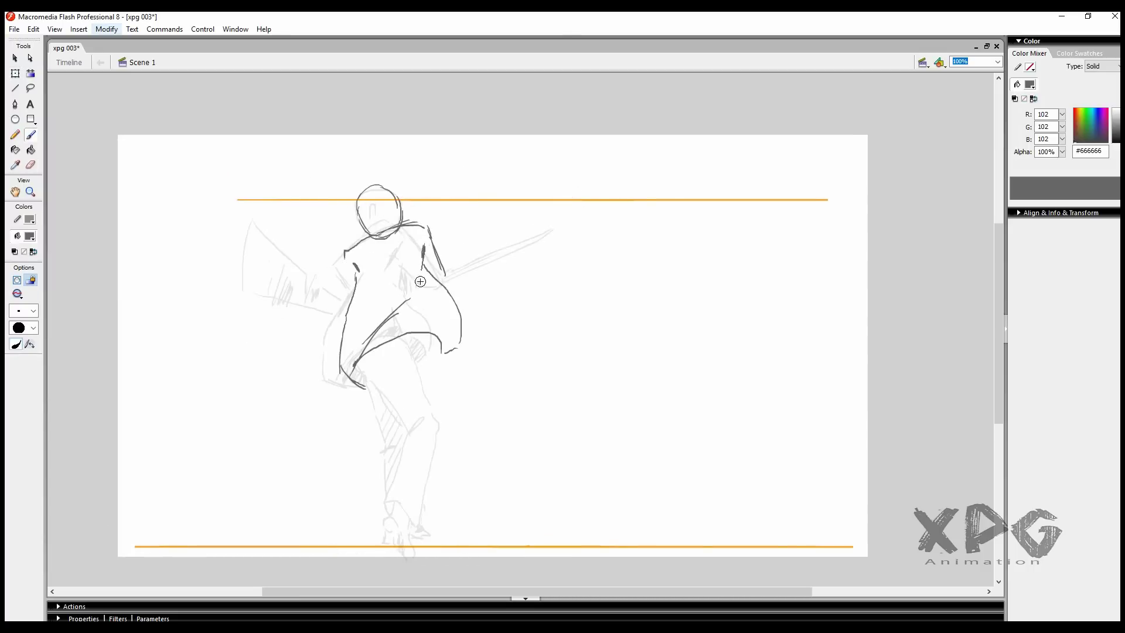
drag(422, 246, 448, 293)
drag(413, 333, 439, 352)
drag(344, 251, 318, 325)
Step: Draw the blade down-right from the hand and a large hatched slash arc at upper left
drag(448, 291, 526, 354)
drag(249, 199, 340, 74)
drag(335, 85, 344, 202)
drag(292, 191, 325, 237)
drag(319, 246, 346, 216)
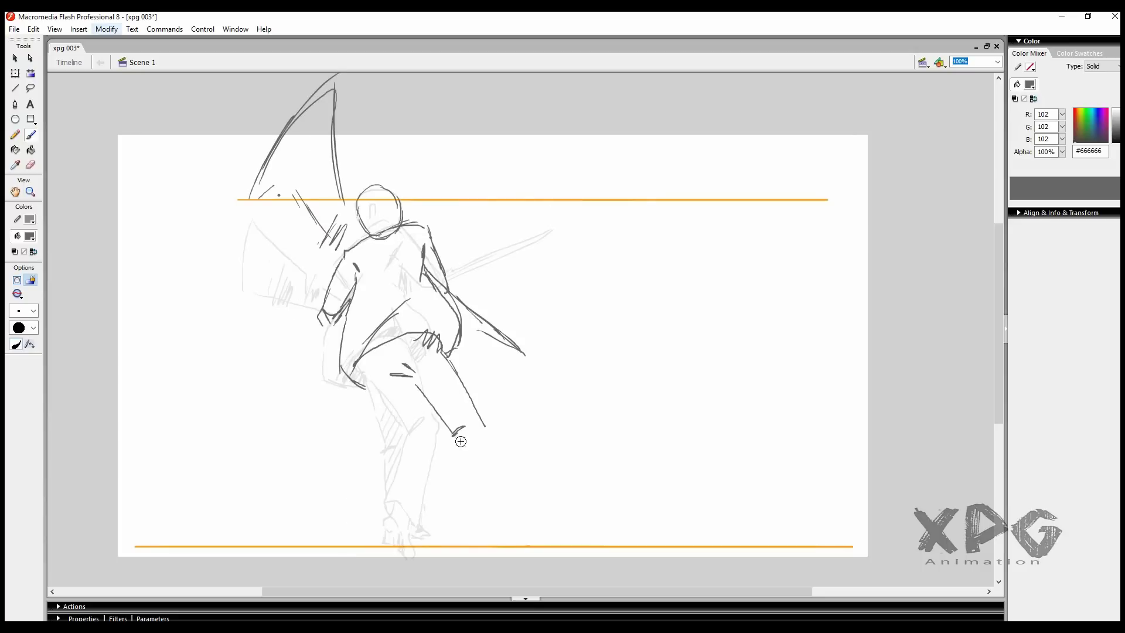
Step: Draw the boot under the forward leg, hatch the foot, and add the long rear leg
drag(475, 426, 466, 506)
drag(488, 435, 504, 521)
drag(466, 506, 503, 519)
drag(468, 477, 484, 460)
drag(476, 519, 491, 550)
mouse_move(406, 380)
mouse_down()
mouse_move(391, 497)
mouse_move(366, 544)
mouse_up()
Step: Preview the swing in test movie, then shift the head sketch to the right
key(ctrl+Return)
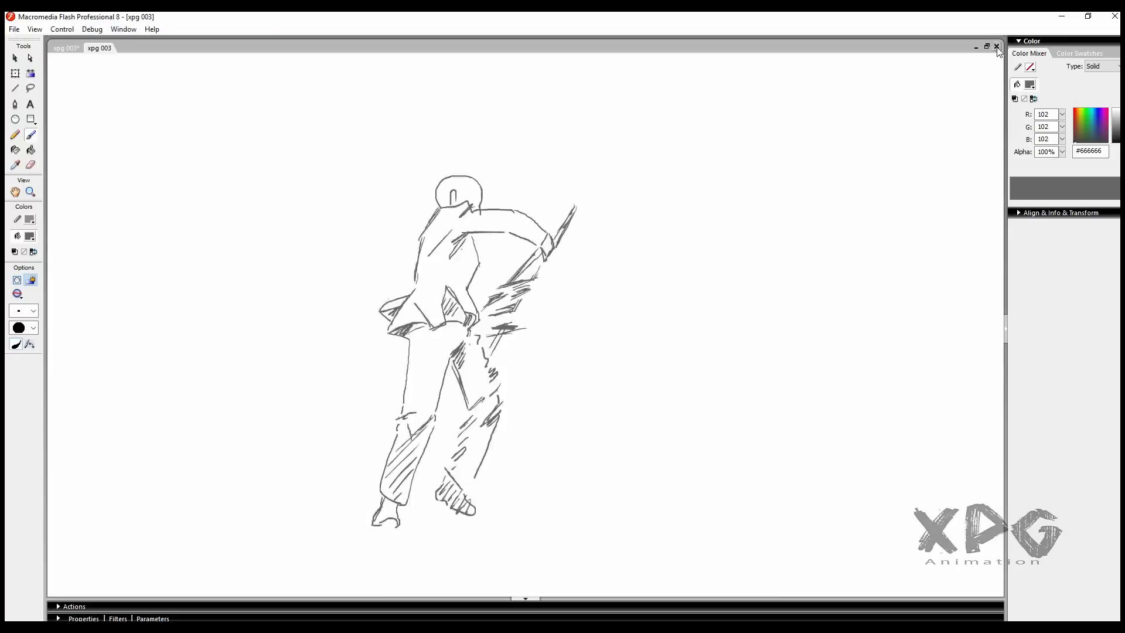
click(996, 46)
mouse_move(410, 175)
mouse_down()
mouse_move(431, 182)
mouse_move(364, 229)
mouse_up()
Step: Brush the head, shoulders, back contour and extended sword arm with cape arcs
key(b)
drag(444, 185, 467, 285)
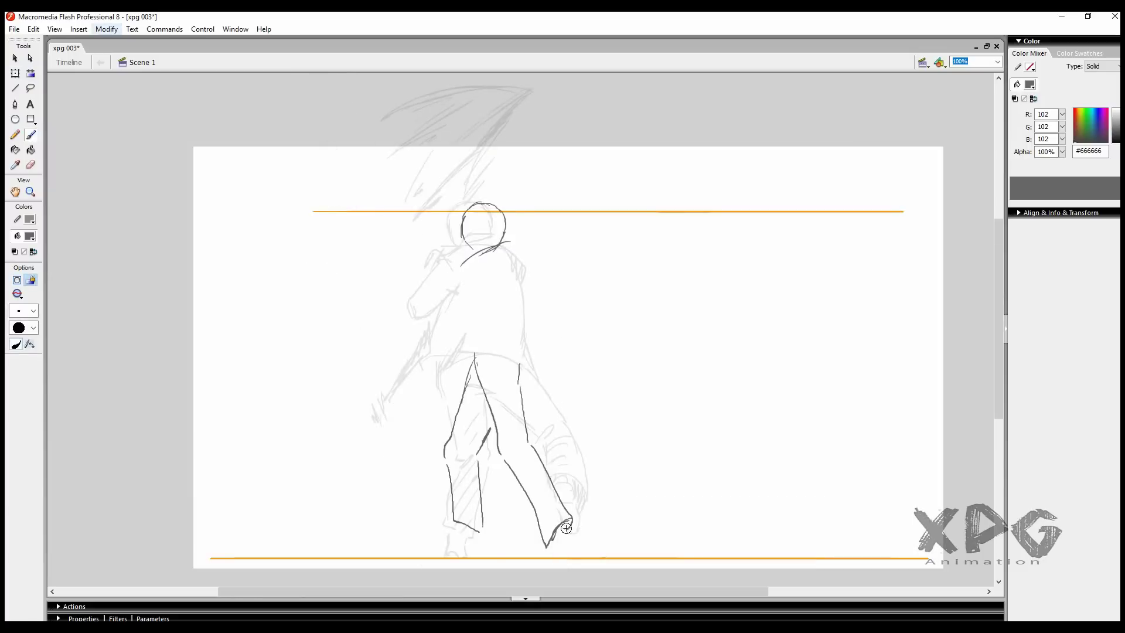
drag(572, 268, 593, 381)
drag(535, 302, 528, 380)
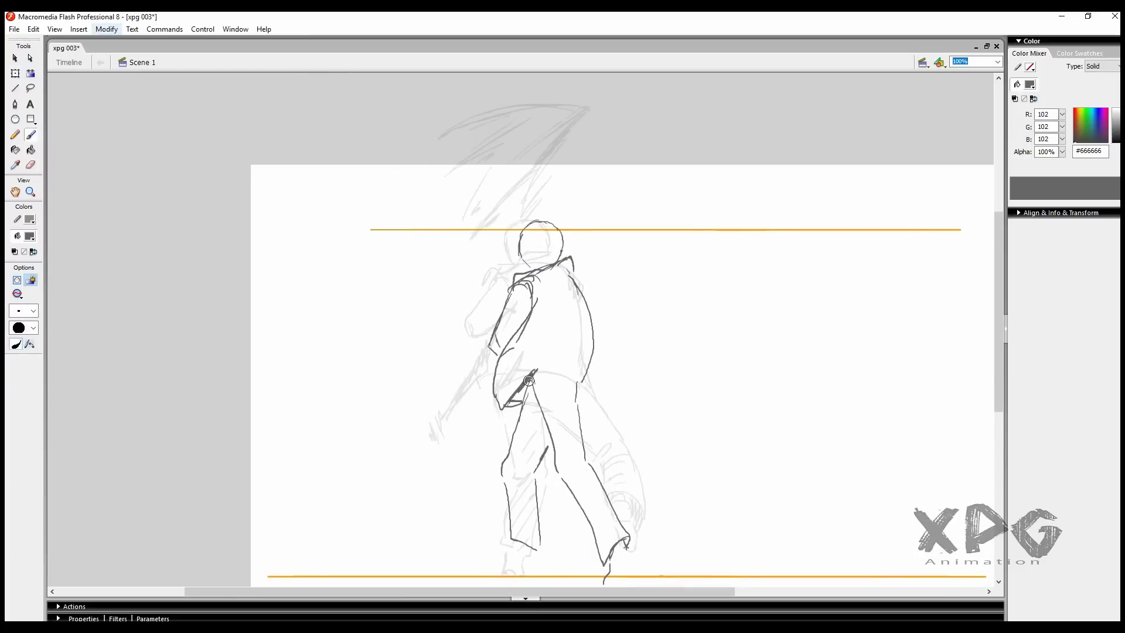
key(ctrl+z)
mouse_move(475, 348)
mouse_down()
mouse_move(509, 322)
mouse_move(389, 297)
mouse_up()
Step: Sketch the outstretched sword arm and large sweeping swing arc, thickening the sword and adding hatching
drag(595, 150, 653, 389)
drag(603, 462, 616, 476)
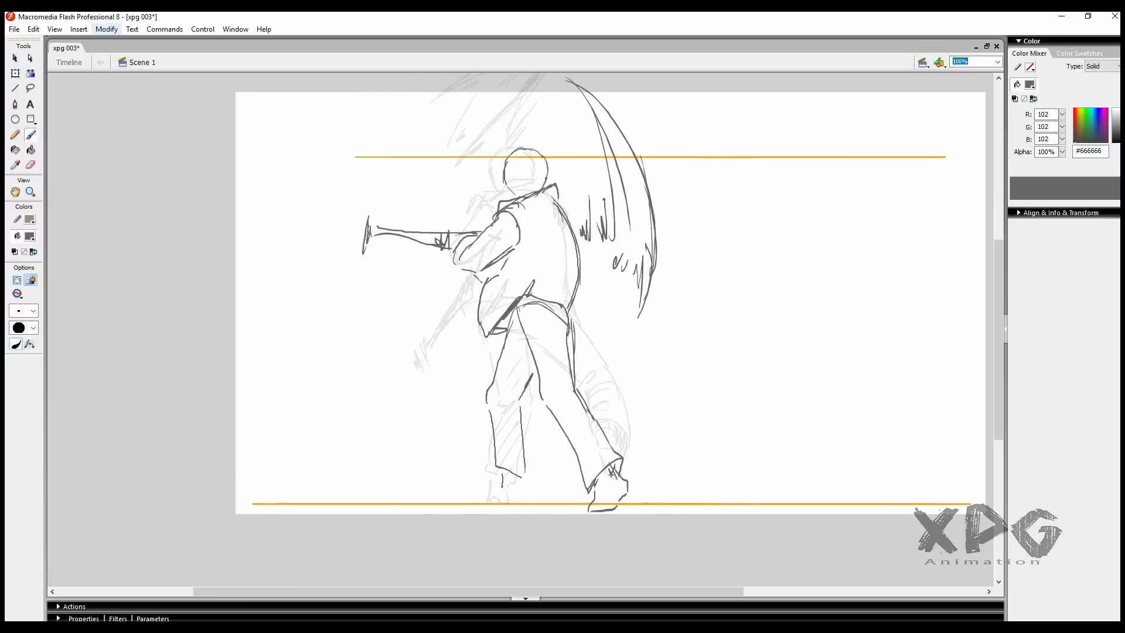
drag(502, 403, 516, 503)
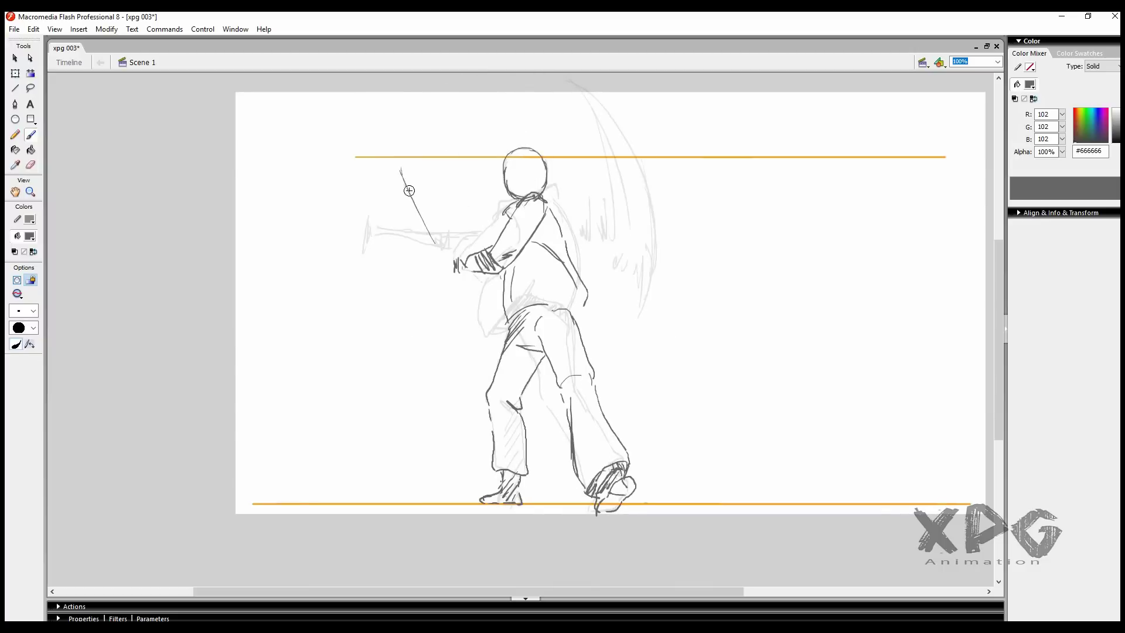
drag(401, 168, 454, 264)
drag(562, 281, 588, 331)
drag(703, 218, 609, 398)
drag(592, 346, 618, 308)
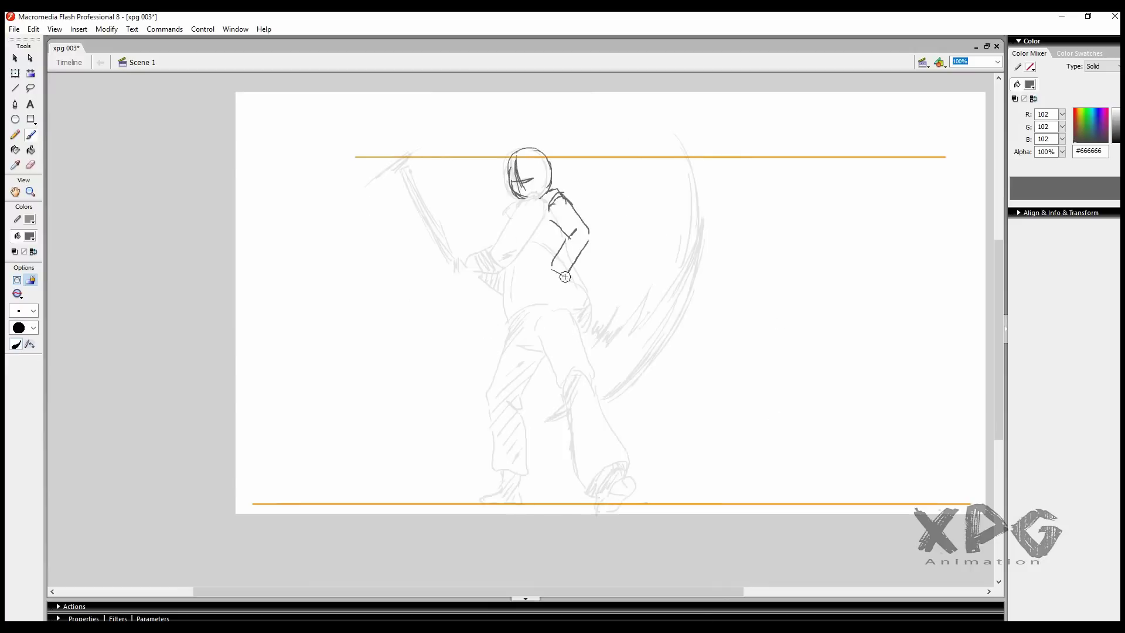
Step: Draw the blade rising from the hand with a zigzag tip, plus the right leg, foot and arm
drag(480, 209, 484, 151)
drag(476, 145, 495, 121)
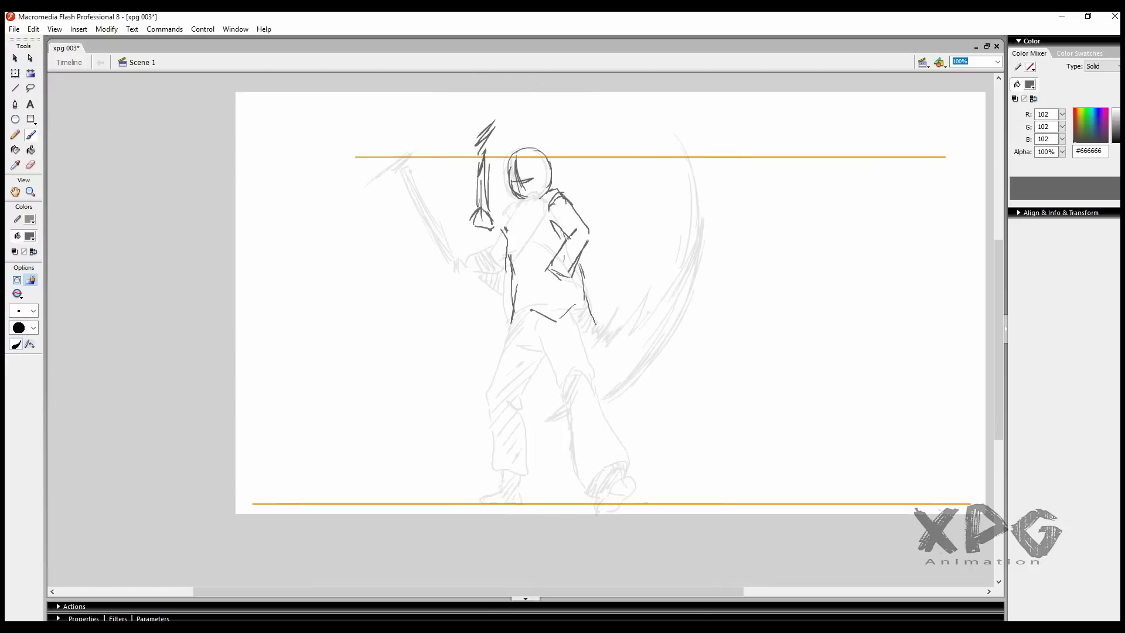
drag(586, 301, 651, 478)
drag(556, 325, 607, 497)
drag(609, 495, 665, 474)
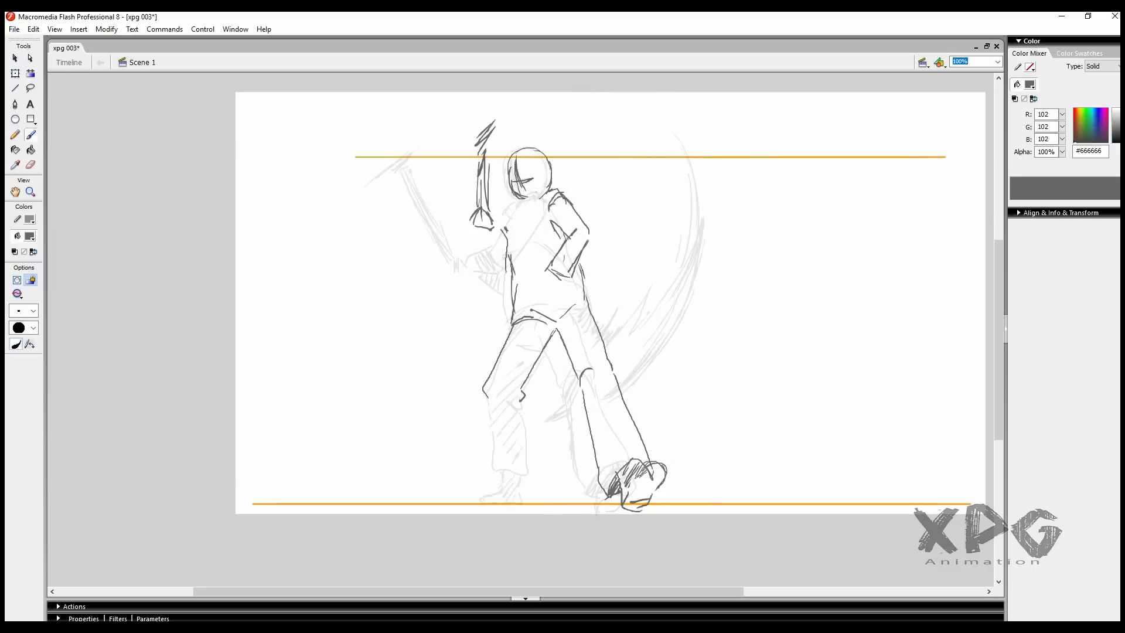
drag(585, 257, 612, 331)
drag(549, 340, 569, 347)
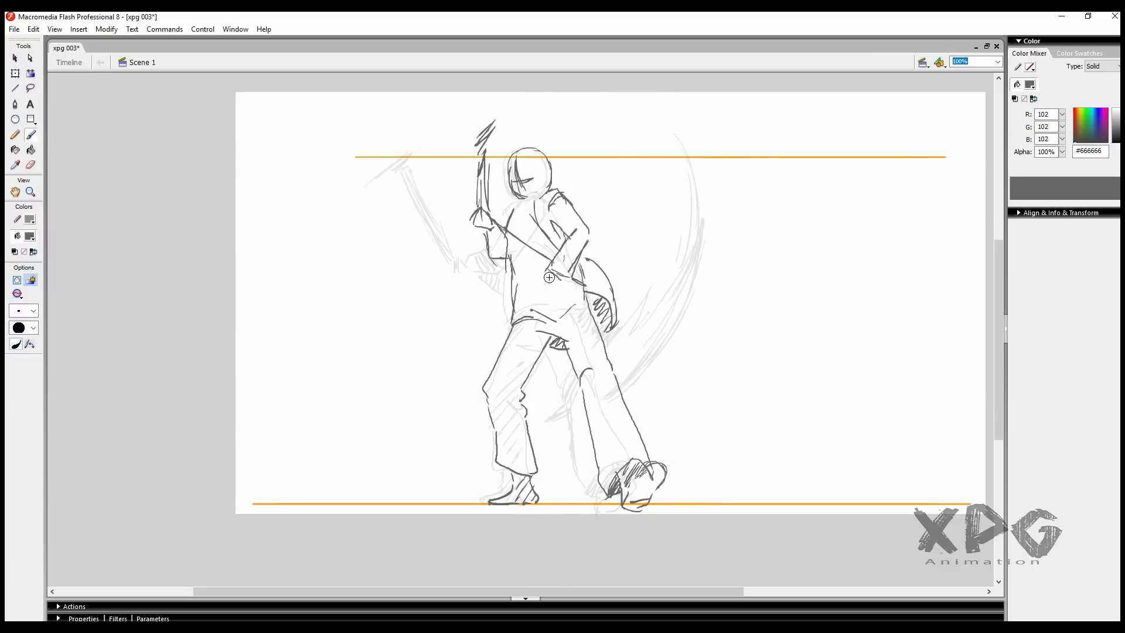
Step: Play back the drawn frames and preview them in test movie
key(Return)
key(e)
key(ctrl+Return)
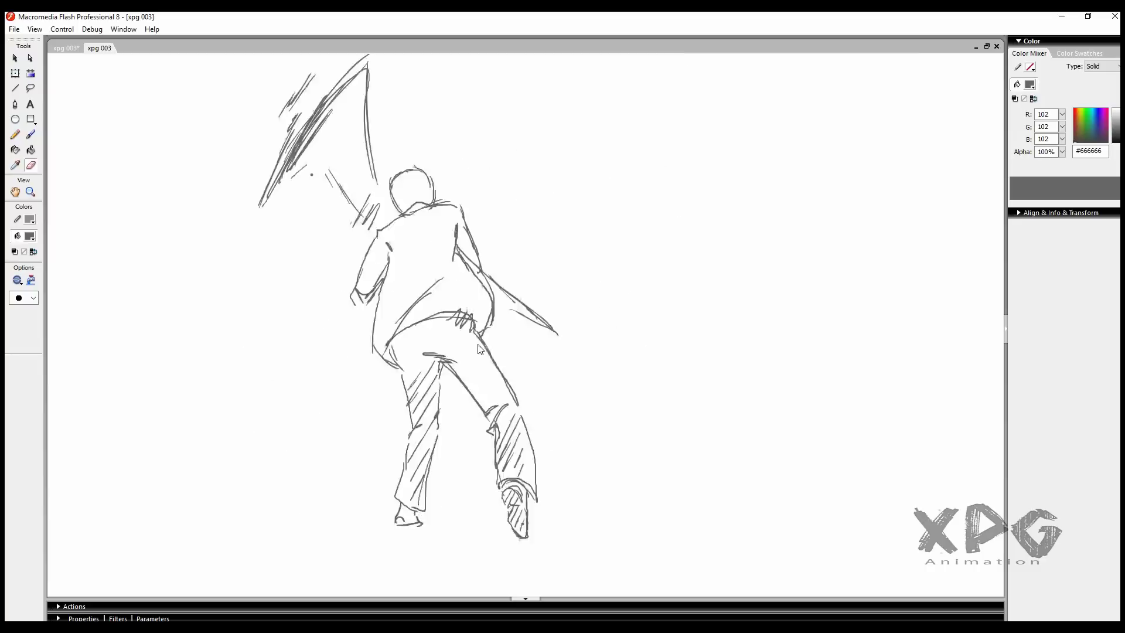
key(ctrl+w)
Step: Add dark strokes and speed lines inside the low sword arc, the gripping hand and front foot
key(b)
mouse_move(364, 369)
mouse_down()
mouse_move(437, 376)
mouse_move(519, 350)
mouse_up()
drag(505, 398, 584, 387)
drag(526, 284, 530, 323)
drag(625, 471, 672, 502)
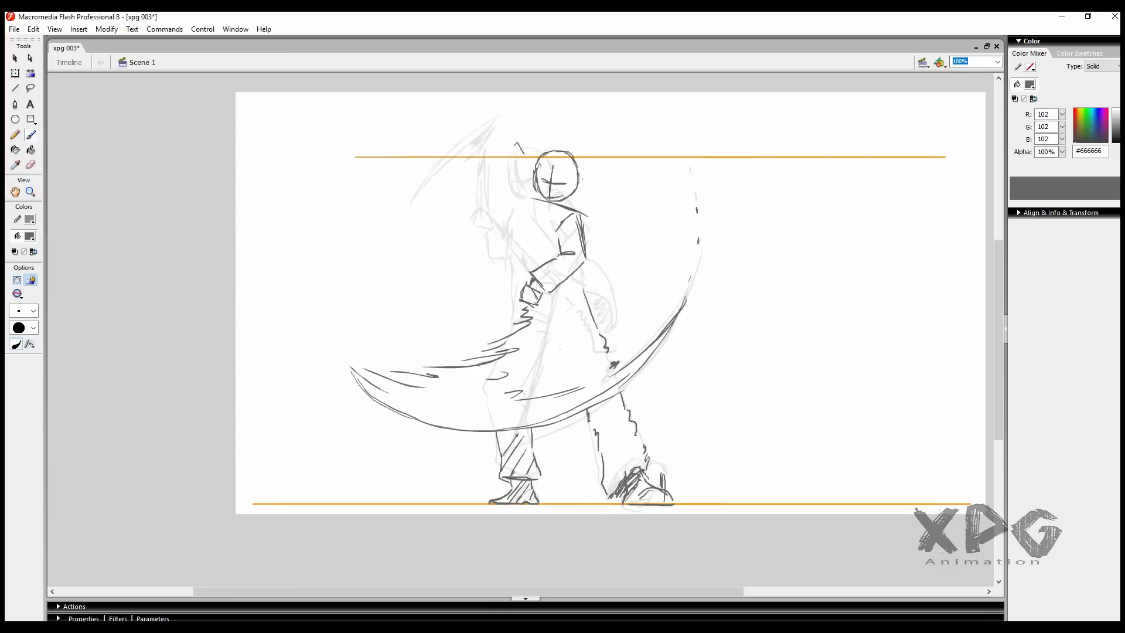
Step: In a new blank keyframe, brush a circular sword arc with a zigzag above the head, then test
drag(475, 308, 604, 94)
key(F7)
drag(294, 225, 527, 422)
drag(414, 325, 456, 347)
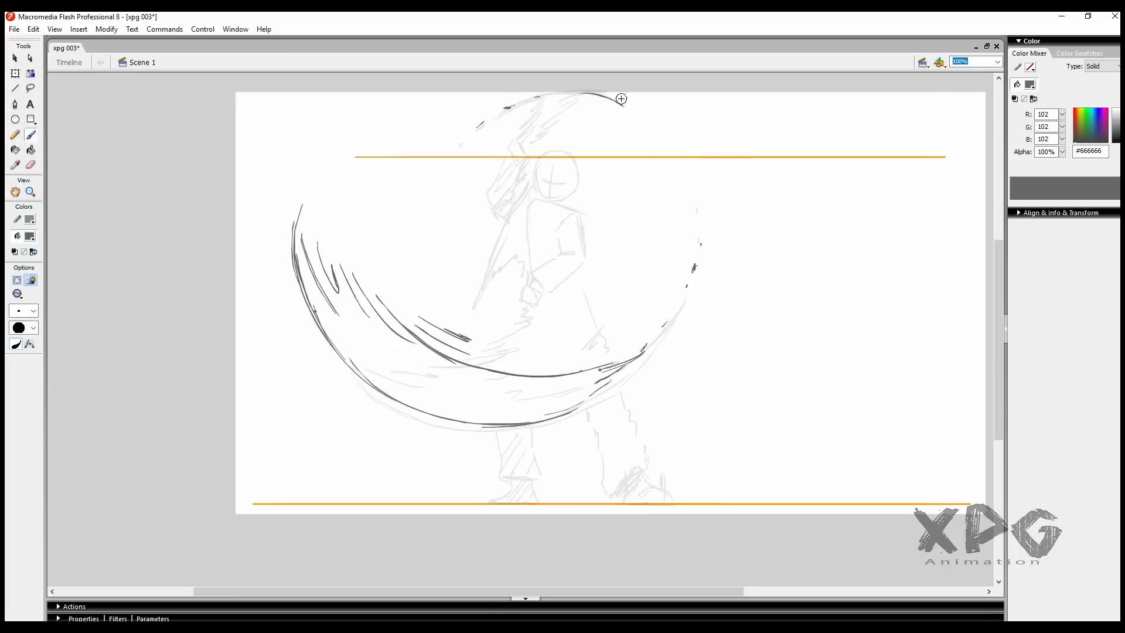
drag(621, 99, 656, 231)
drag(575, 169, 624, 133)
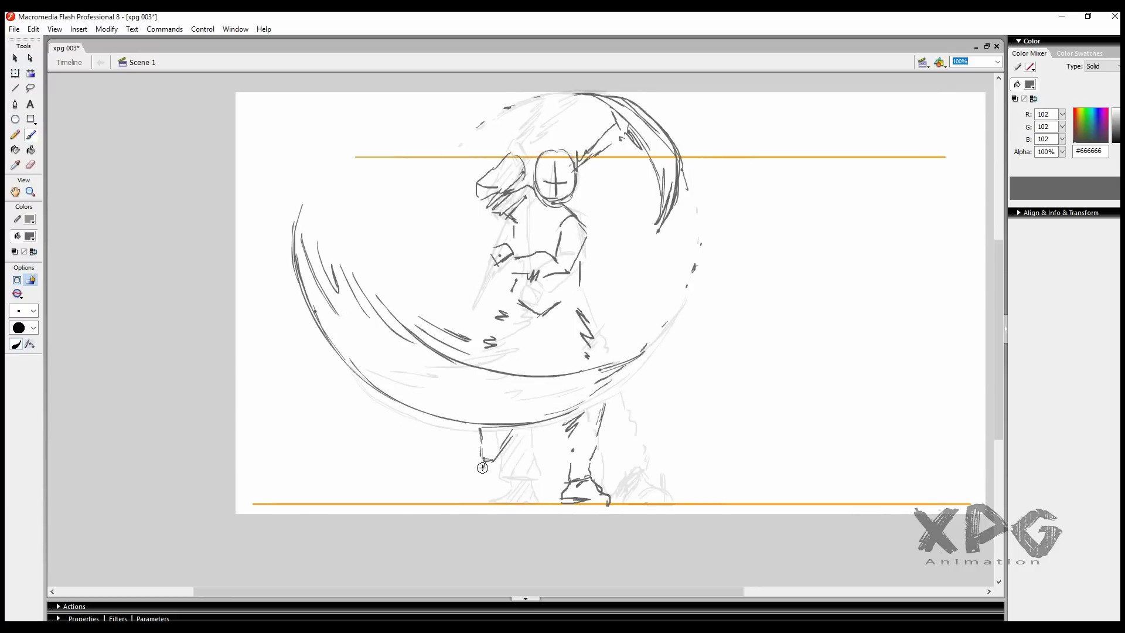
drag(390, 141, 425, 234)
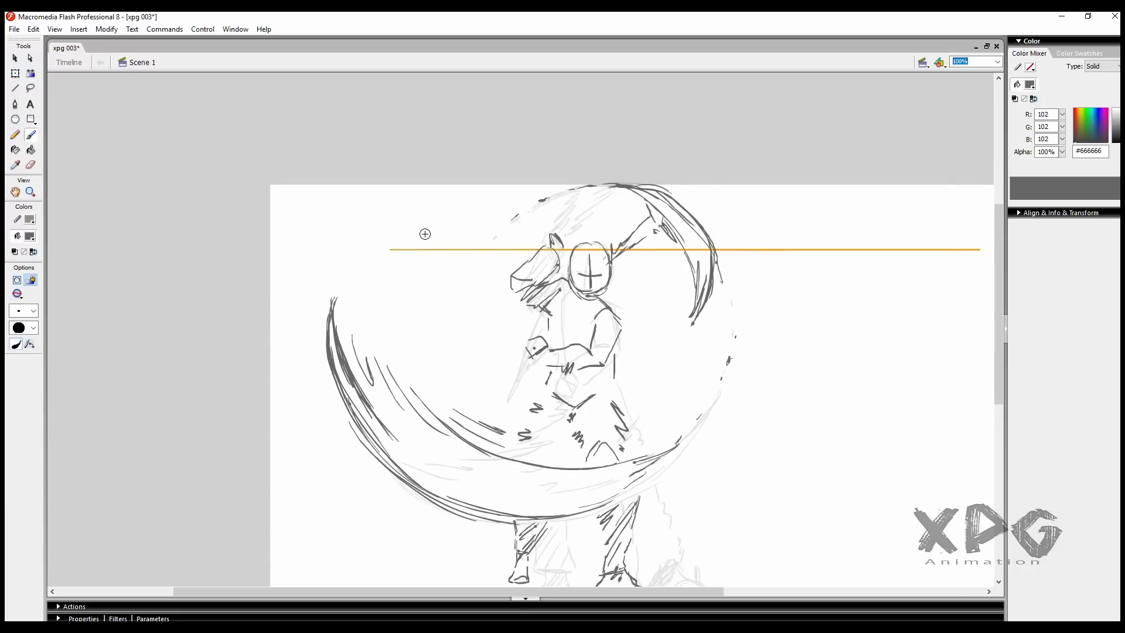
key(ctrl+Return)
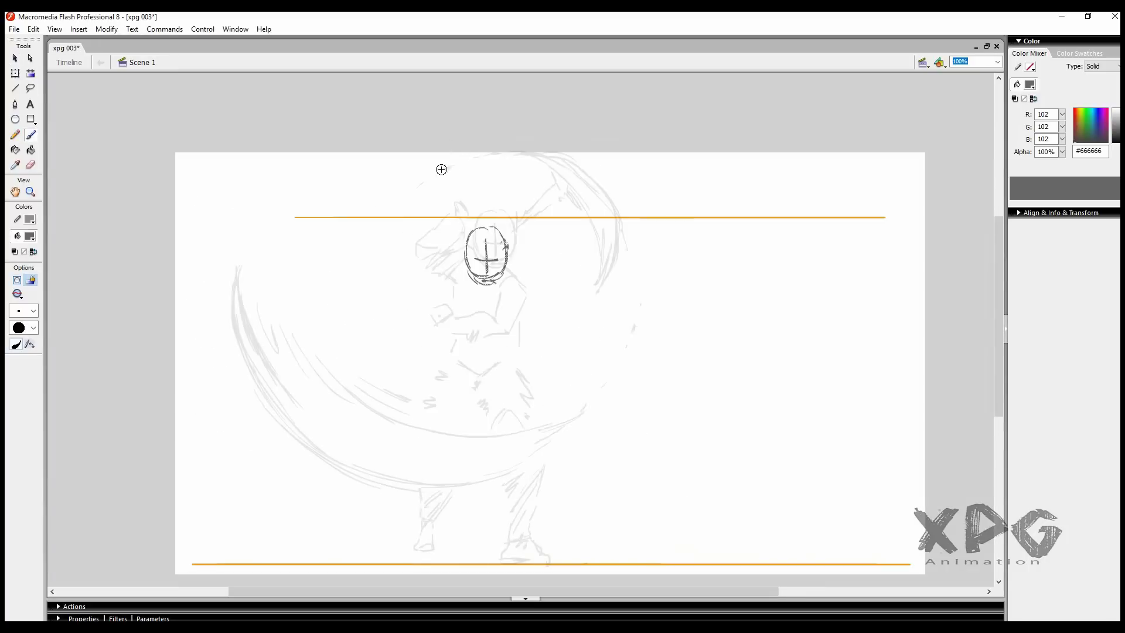
Step: Sketch the double arc on the left, hair curves and an oval head with a cross guide
drag(440, 124, 387, 398)
drag(431, 135, 460, 451)
drag(550, 191, 642, 266)
drag(603, 170, 630, 193)
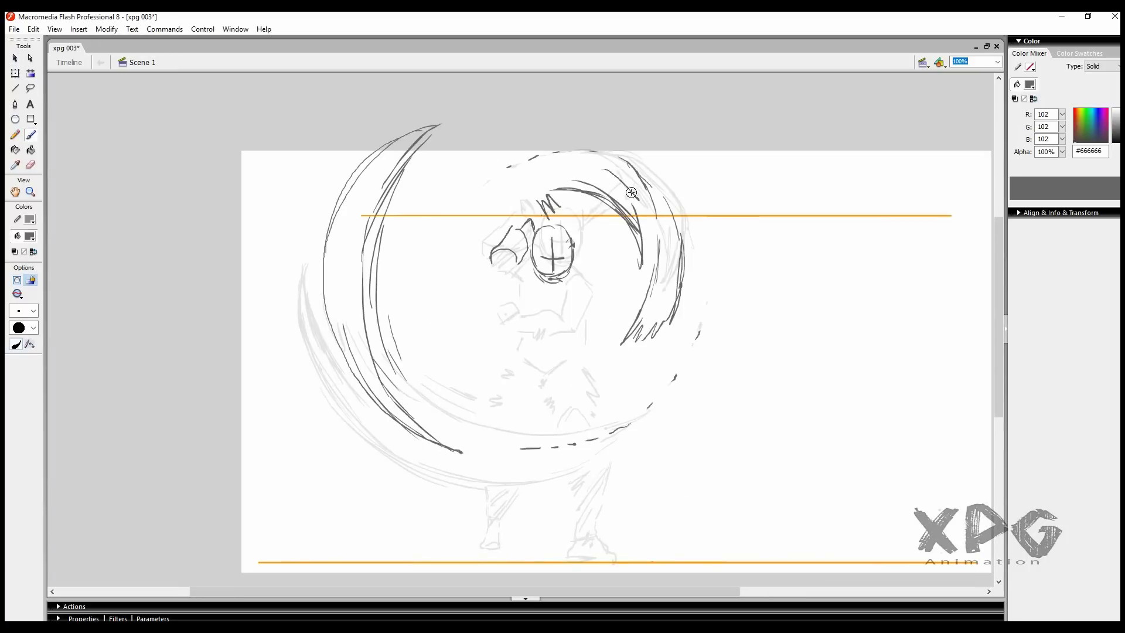
scroll(581, 337, down, 5)
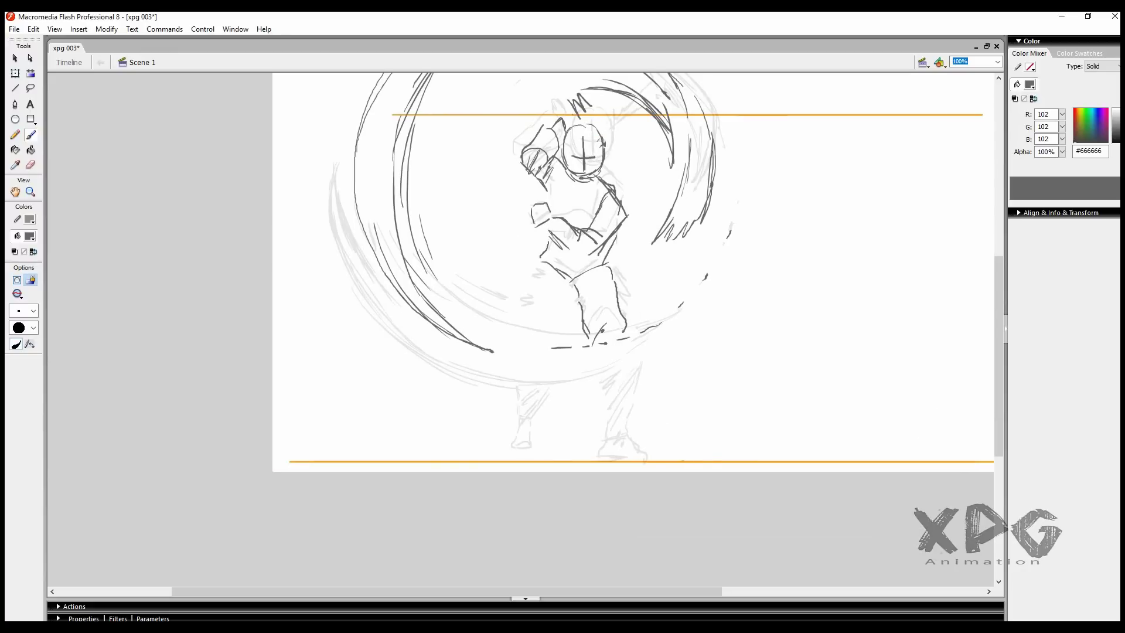
drag(603, 240, 574, 404)
scroll(559, 336, down, 1)
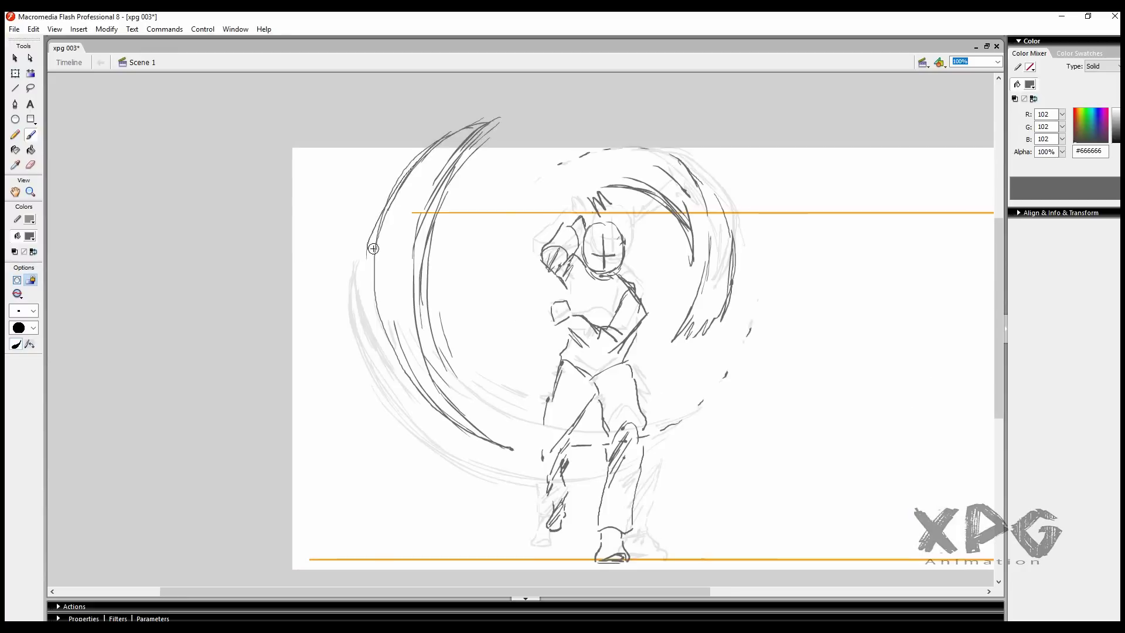
drag(491, 232, 478, 269)
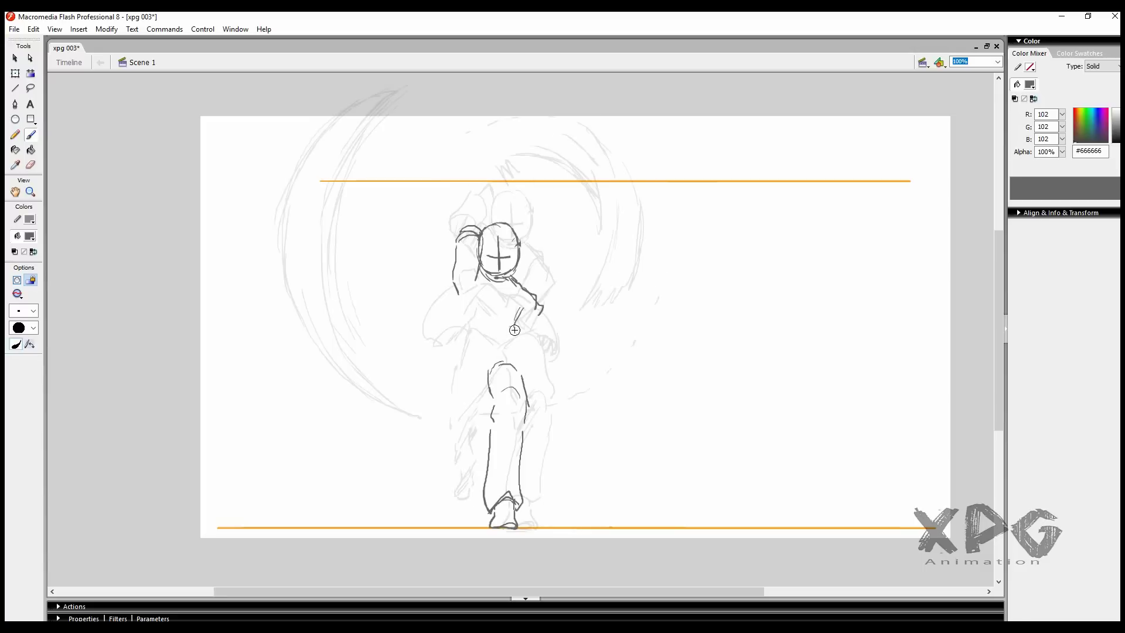
Step: Sketch the raised sword arm and vertical blade strokes above the head
drag(457, 305, 486, 246)
scroll(580, 198, up, 3)
drag(492, 111, 433, 363)
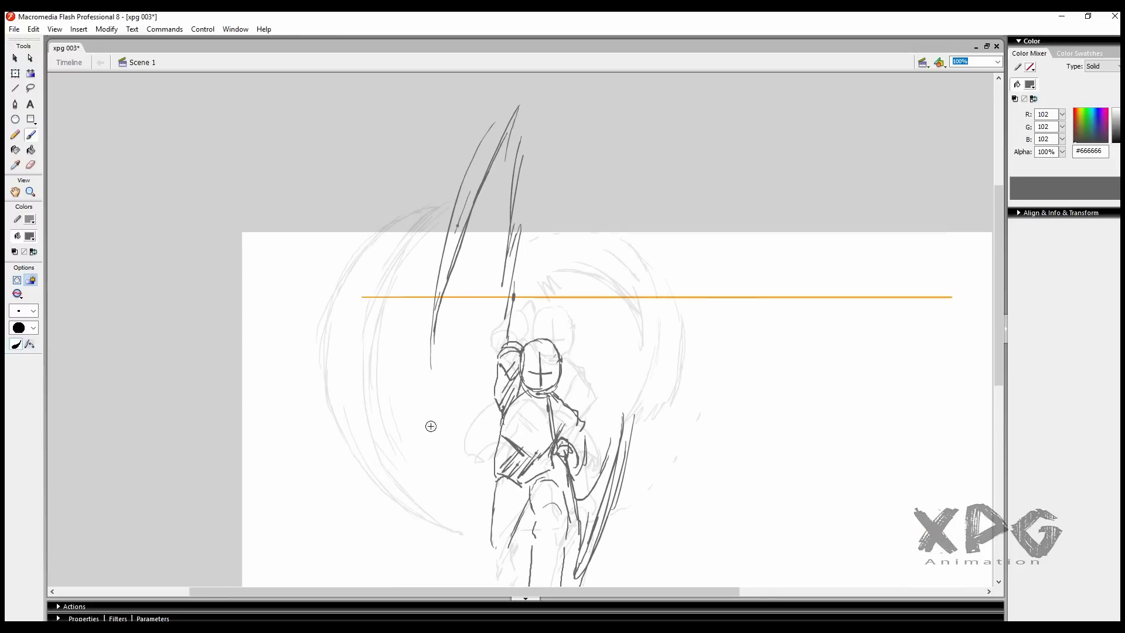
drag(494, 516, 475, 338)
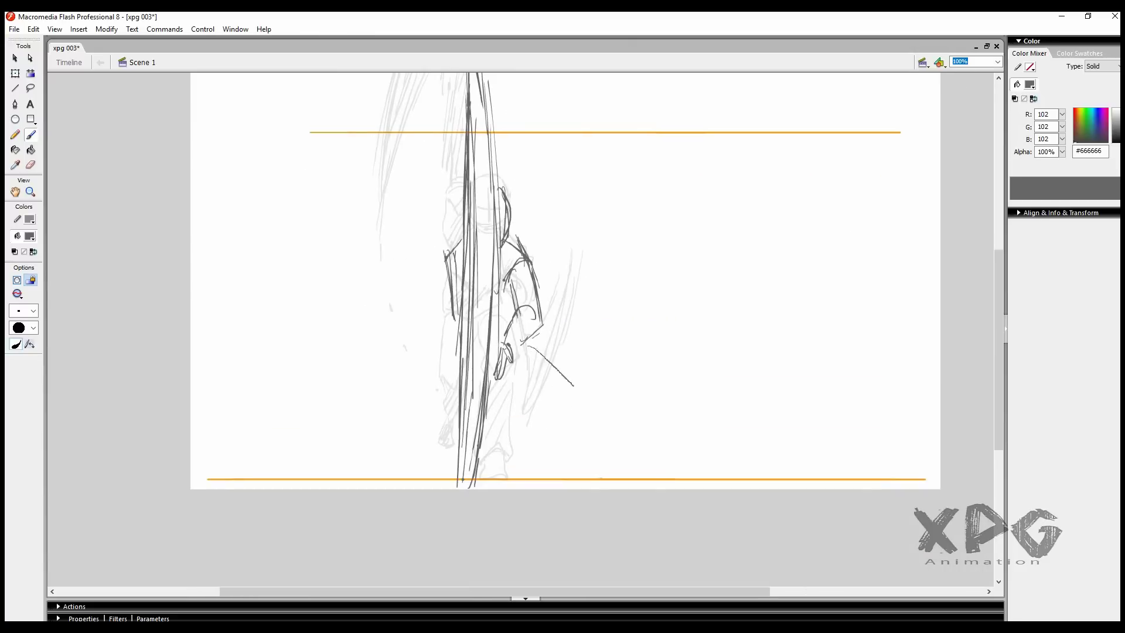
Step: Delete the unwanted vertical blade strokes and draw both arms down to a new hand
click(509, 293)
key(Delete)
key(b)
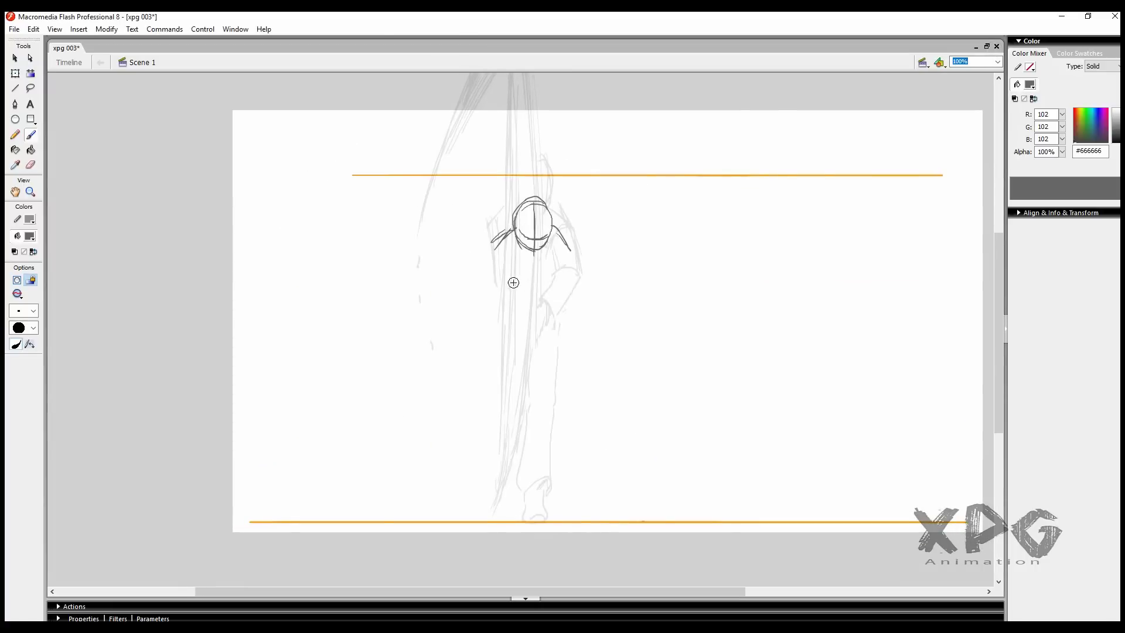
drag(513, 283, 559, 332)
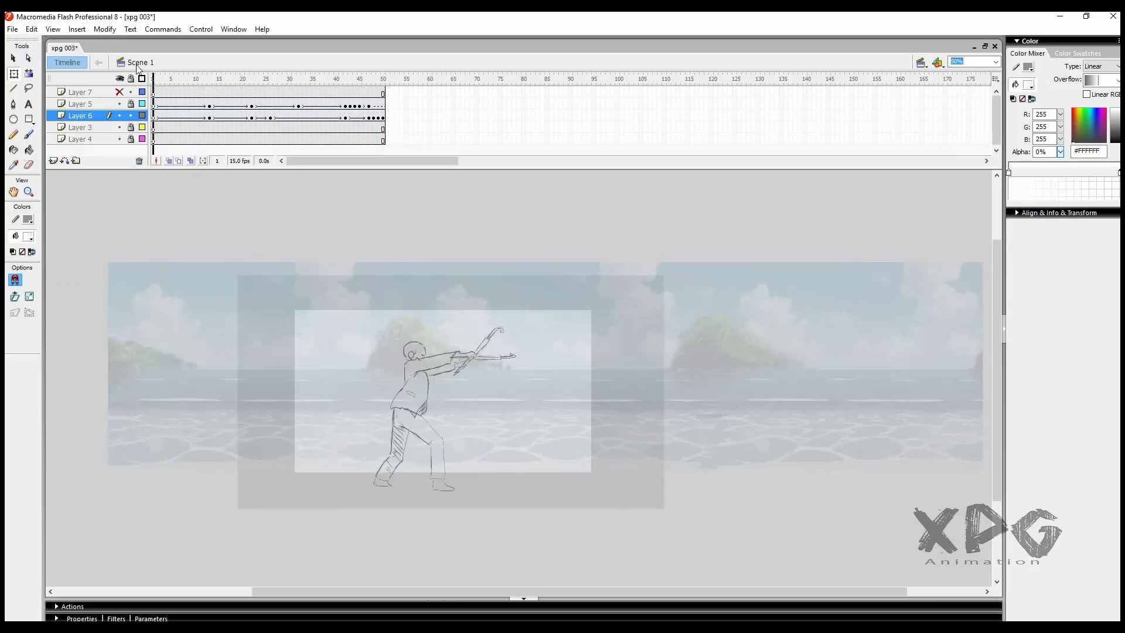
key(ctrl+Return)
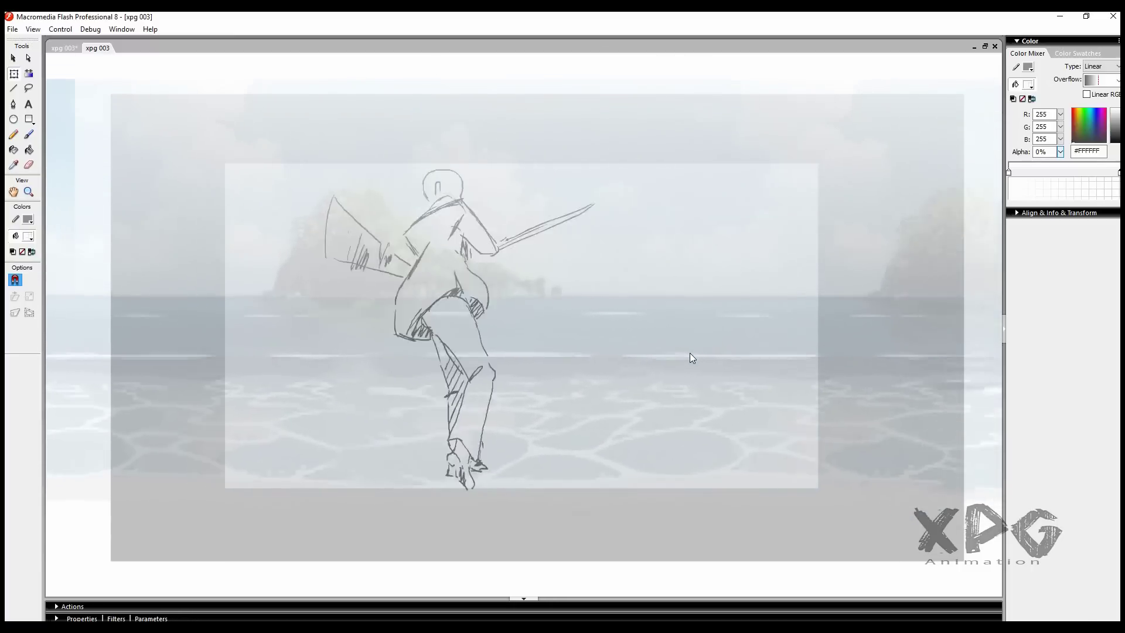
key(ctrl+w)
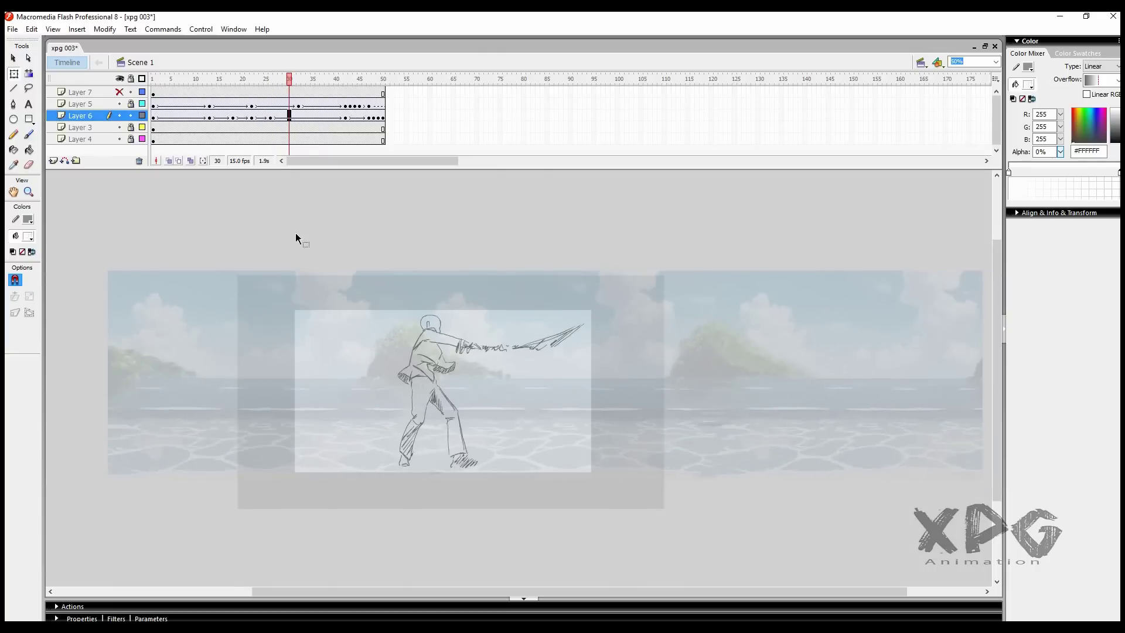
key(period)
key(period)
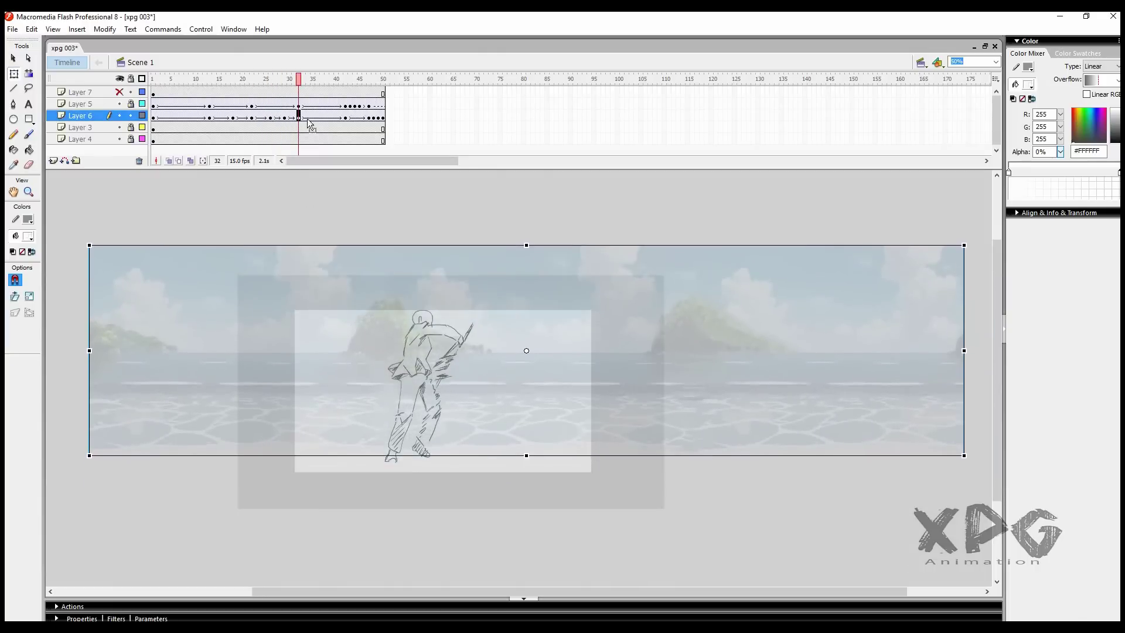
key(Return)
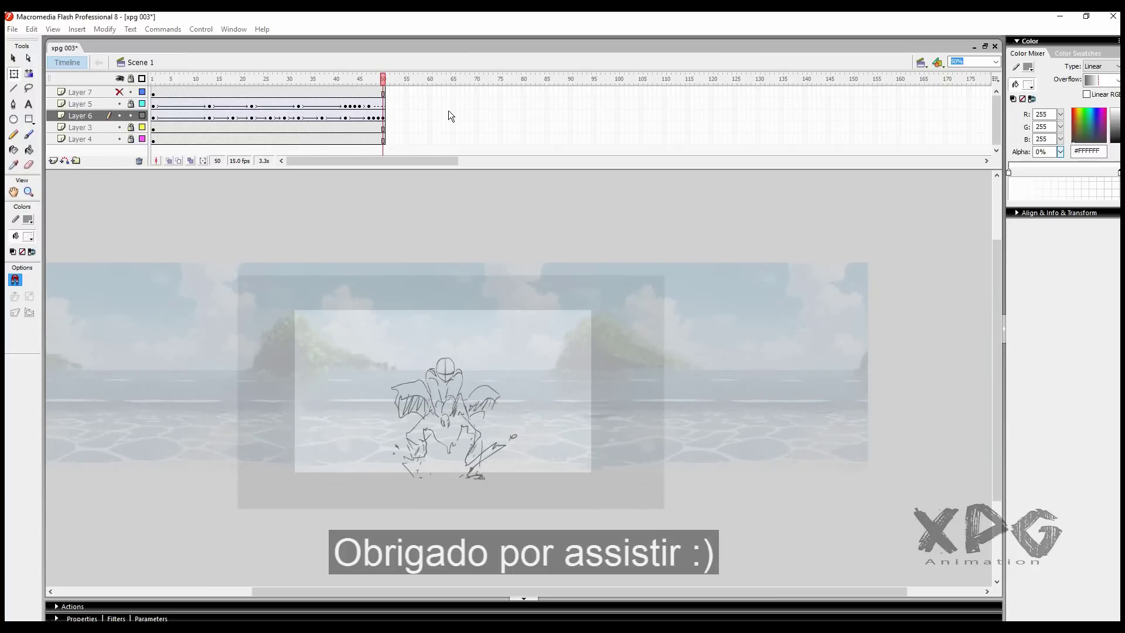
Step: Watch the finished sword-swing animation play over the beach background in test movie
key(ctrl+Return)
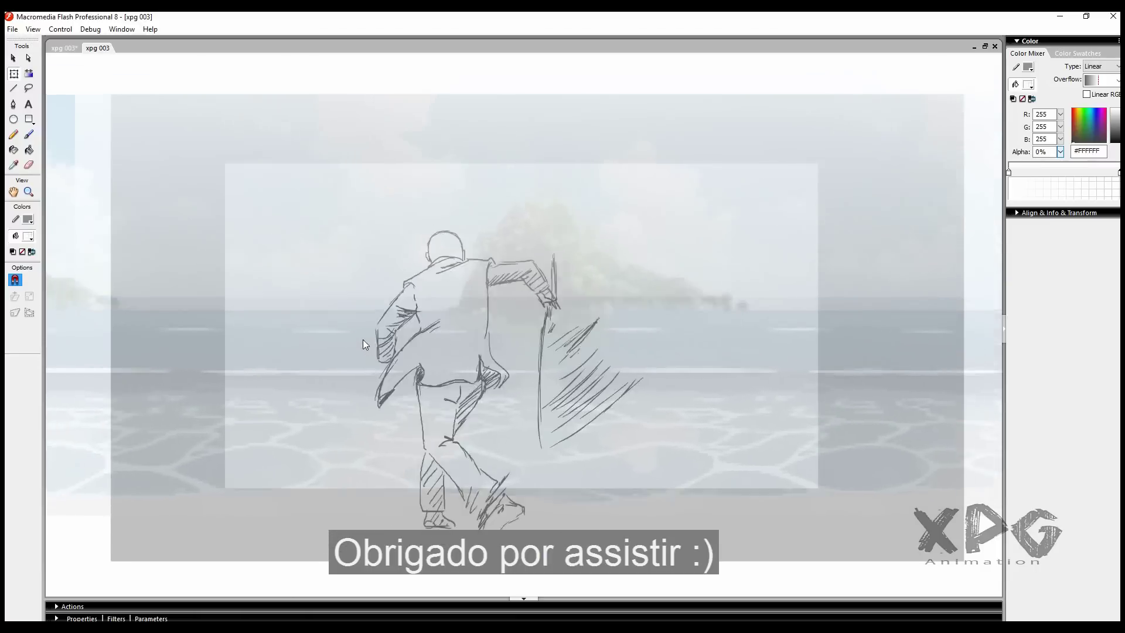